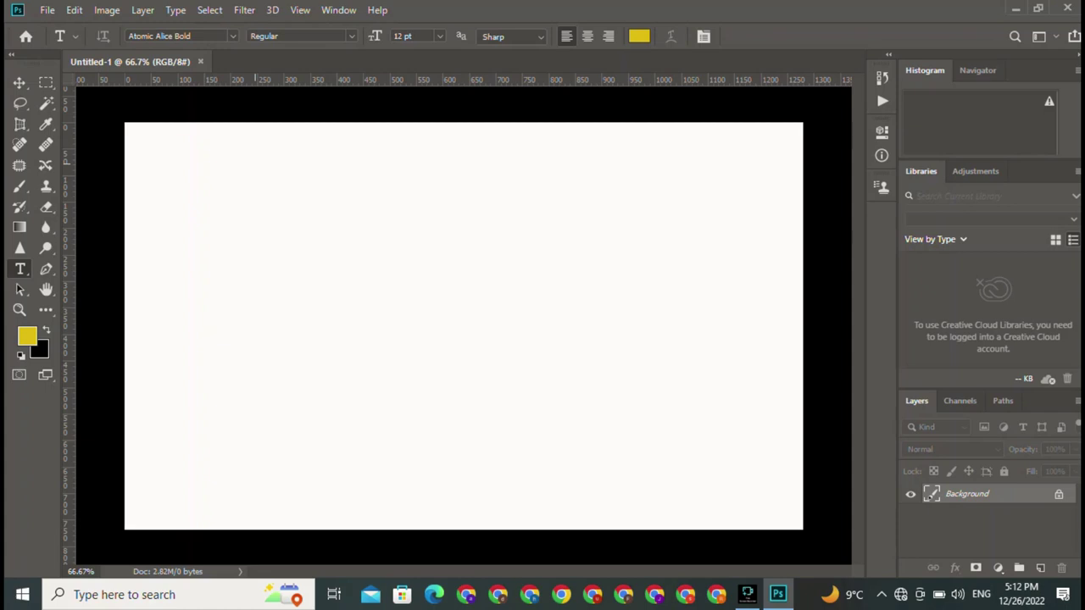
# Place a new Lorem Ipsum text layer near the top-left of the blank canvas.
pyautogui.click(255, 163)
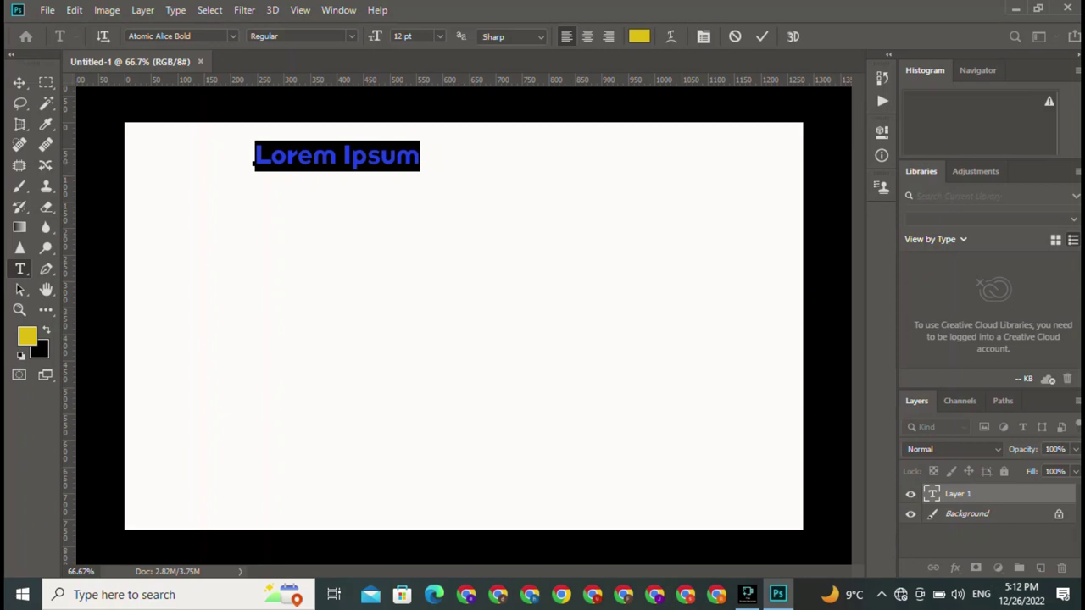
# Replace the placeholder with the text 'ALI HASSAN', fixing the typo, and commit it.
pyautogui.press('BackSpace')
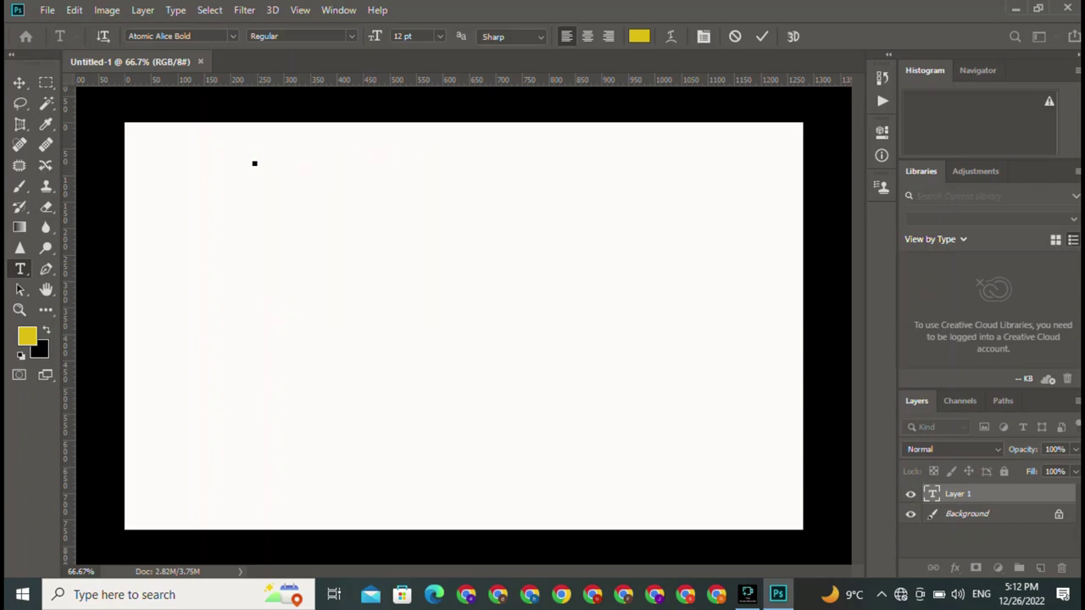
pyautogui.write('A')
pyautogui.write('l')
pyautogui.write('l')
pyautogui.press('BackSpace')
pyautogui.press('BackSpace')
pyautogui.write('li')
pyautogui.write(' HASSA')
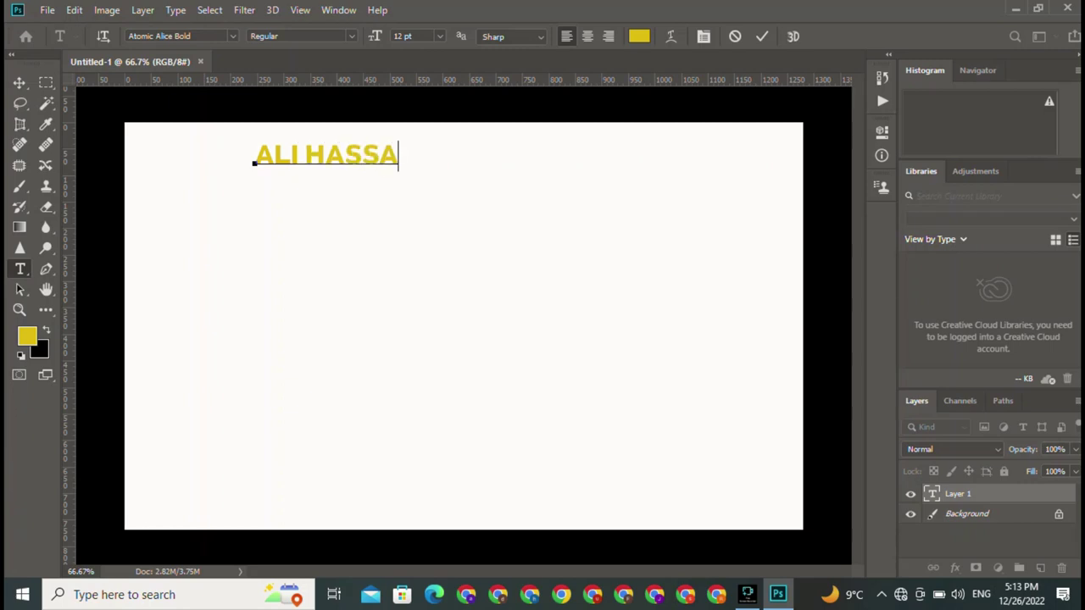
pyautogui.write('N')
pyautogui.click(762, 36)
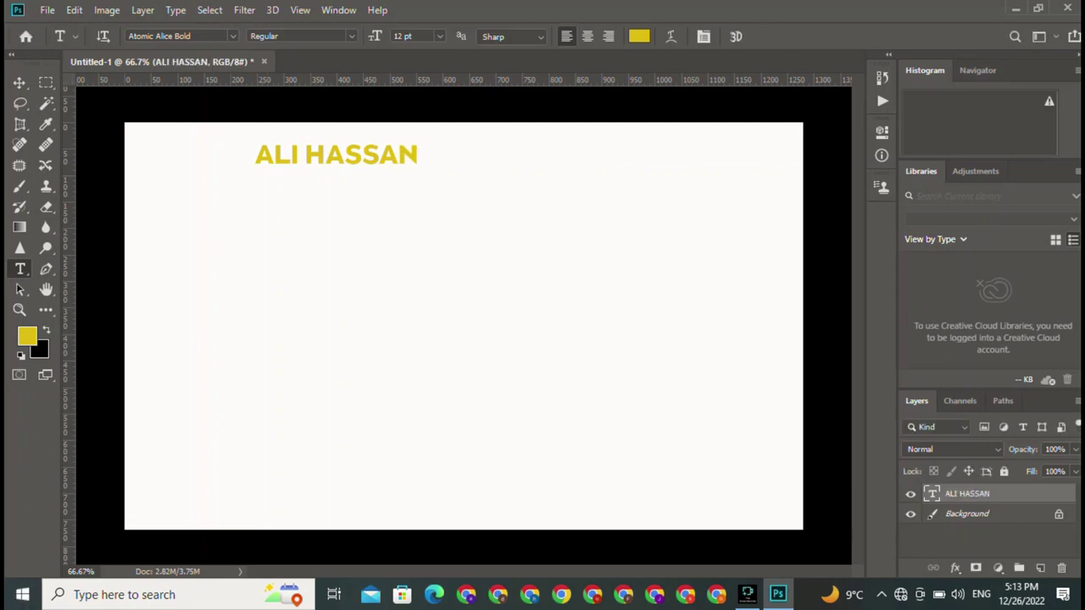
pyautogui.press('v')
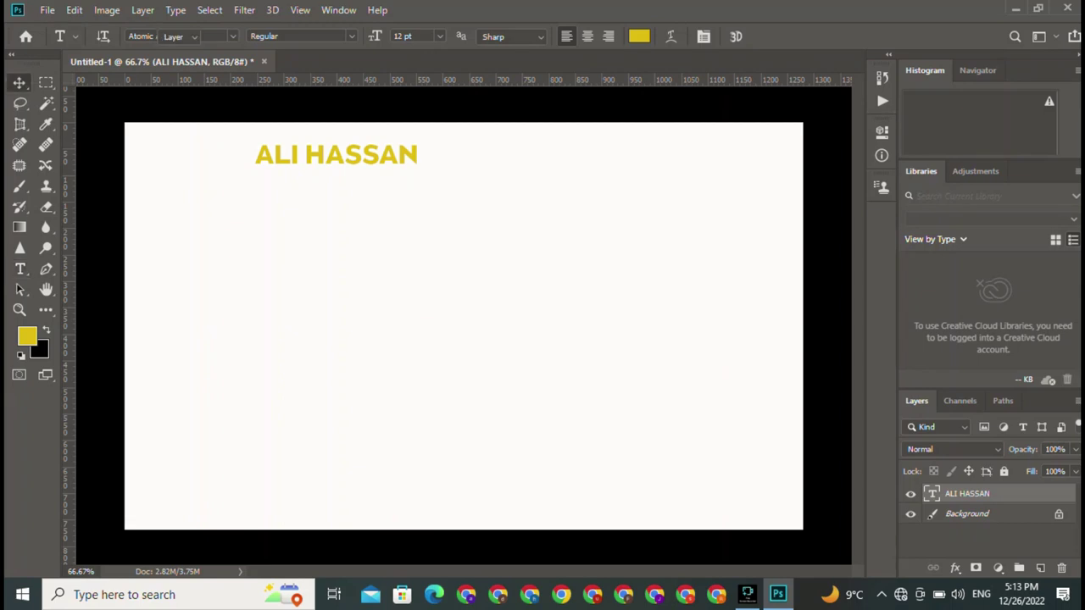
pyautogui.moveTo(381, 156); pyautogui.dragTo(515, 283)
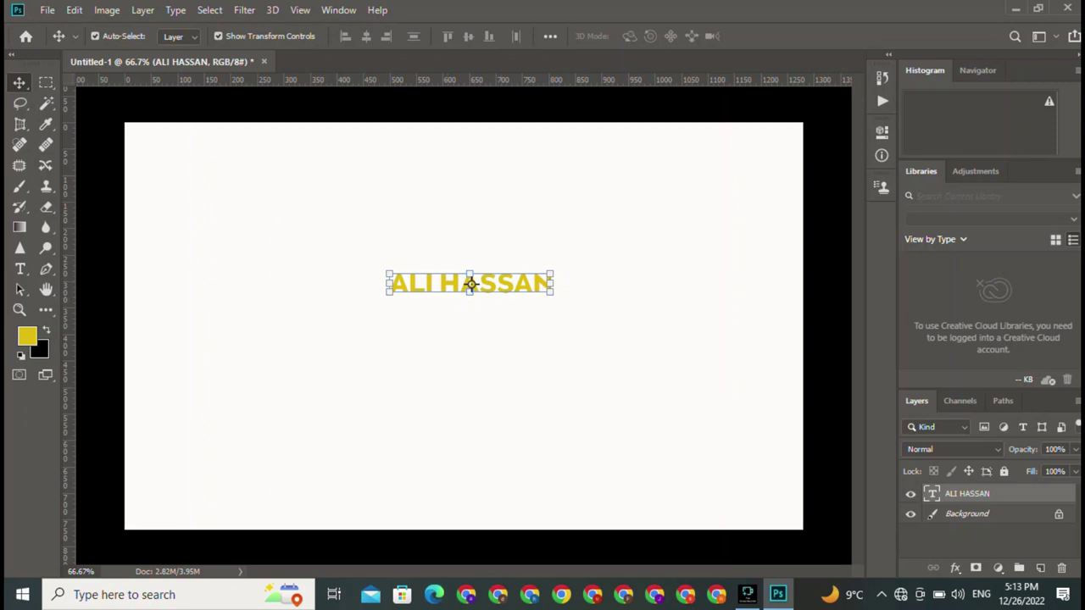
pyautogui.click(27, 336)
pyautogui.doubleClick(865, 487)
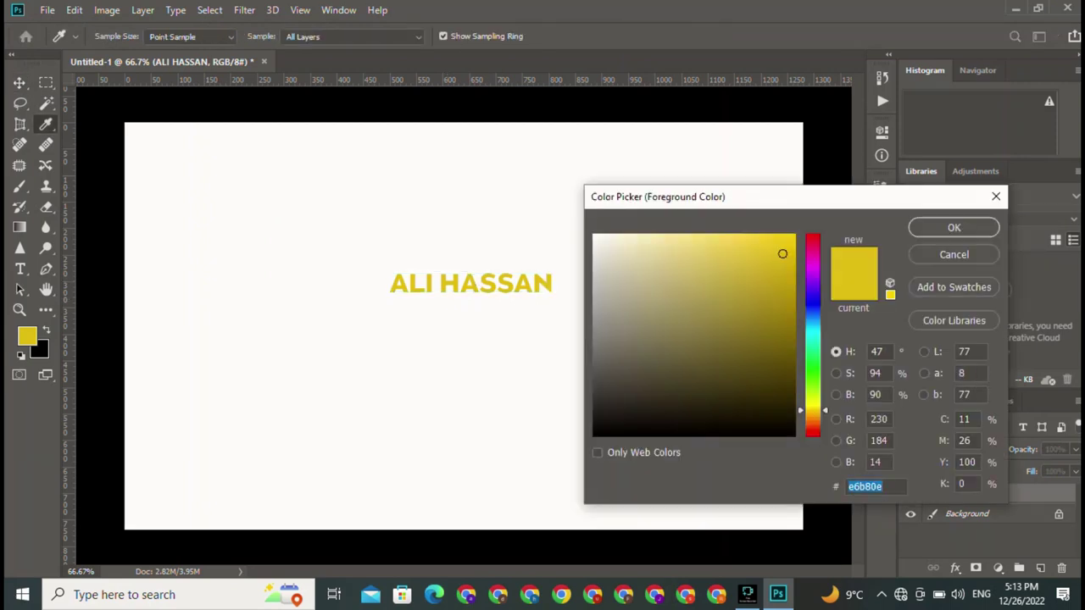
pyautogui.write('ff0000')
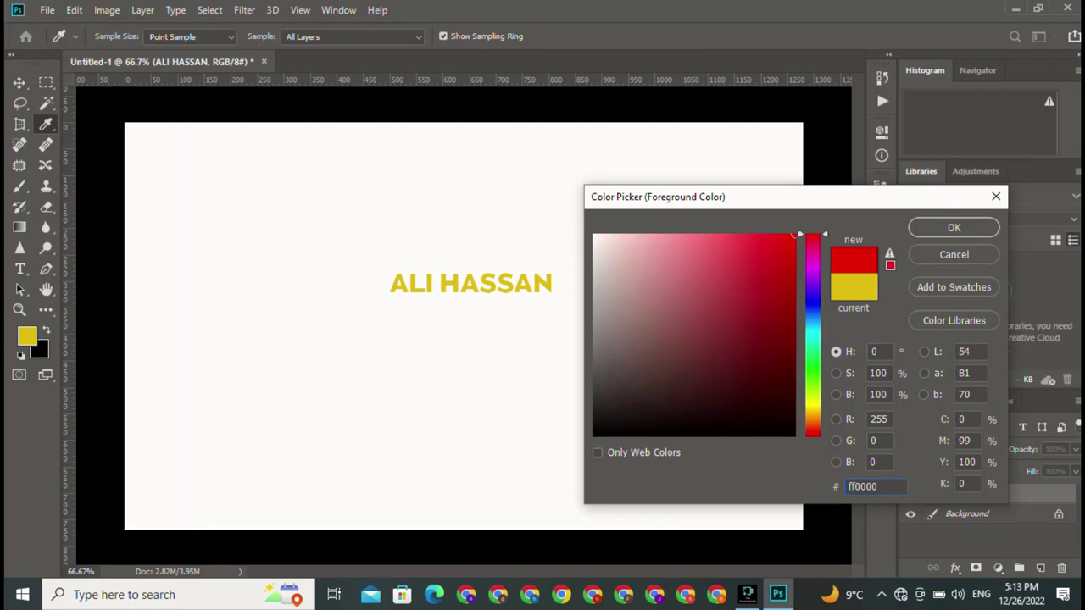
pyautogui.press('Return')
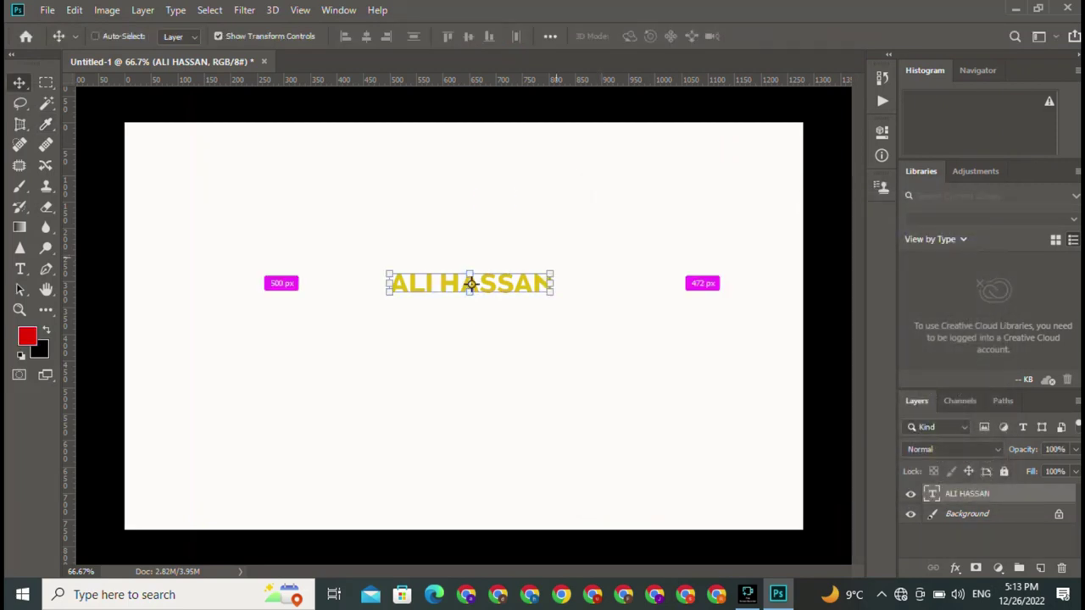
# Fill the ALI HASSAN text with the red foreground colour and reselect its layer.
pyautogui.hotkey('ctrl', 'z')
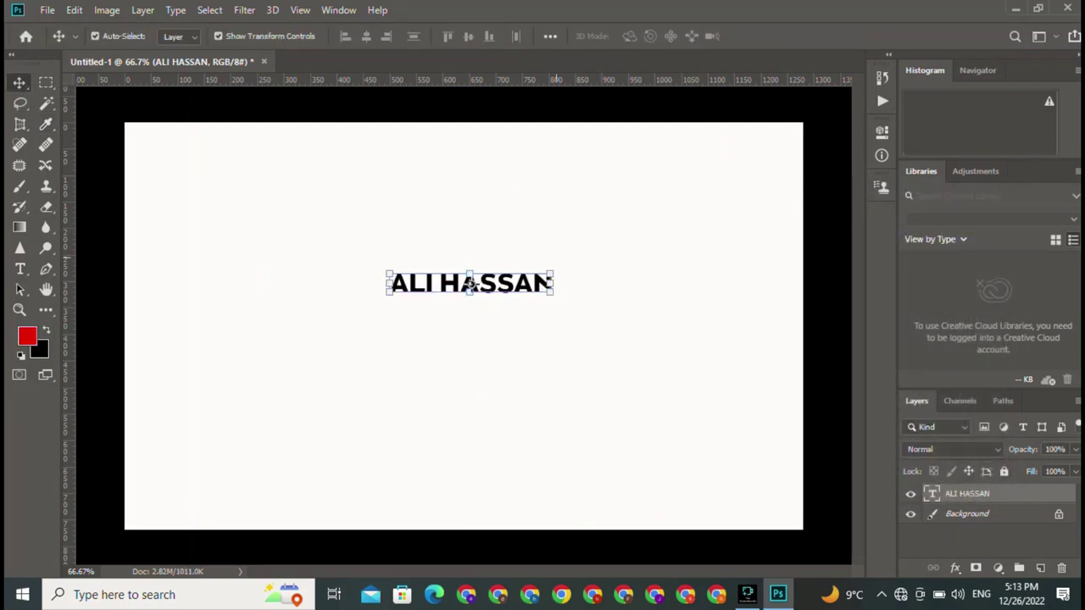
pyautogui.hotkey('alt', 'BackSpace')
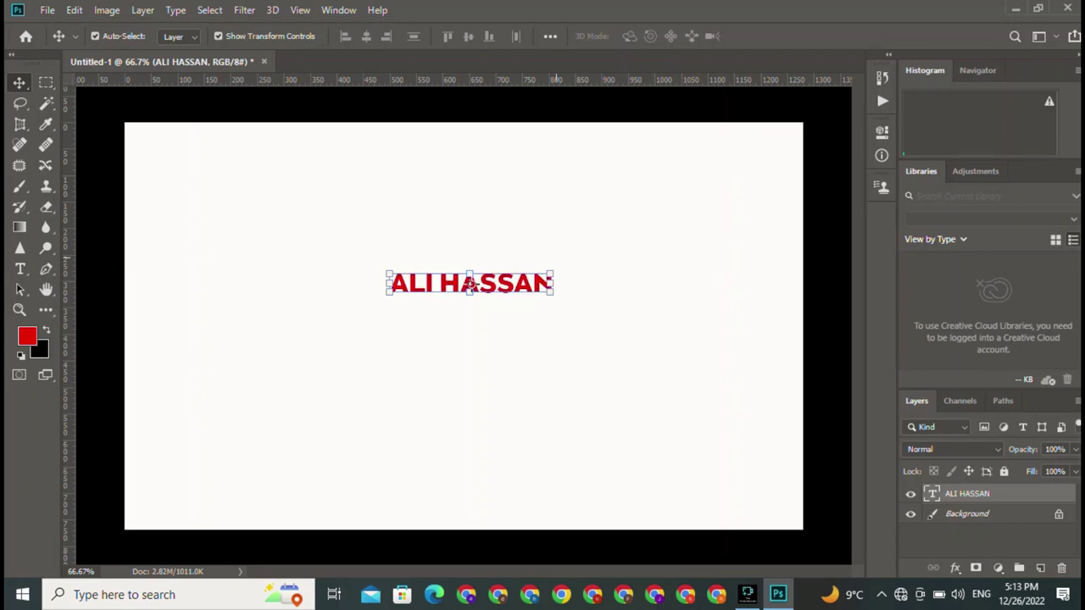
pyautogui.click(503, 381)
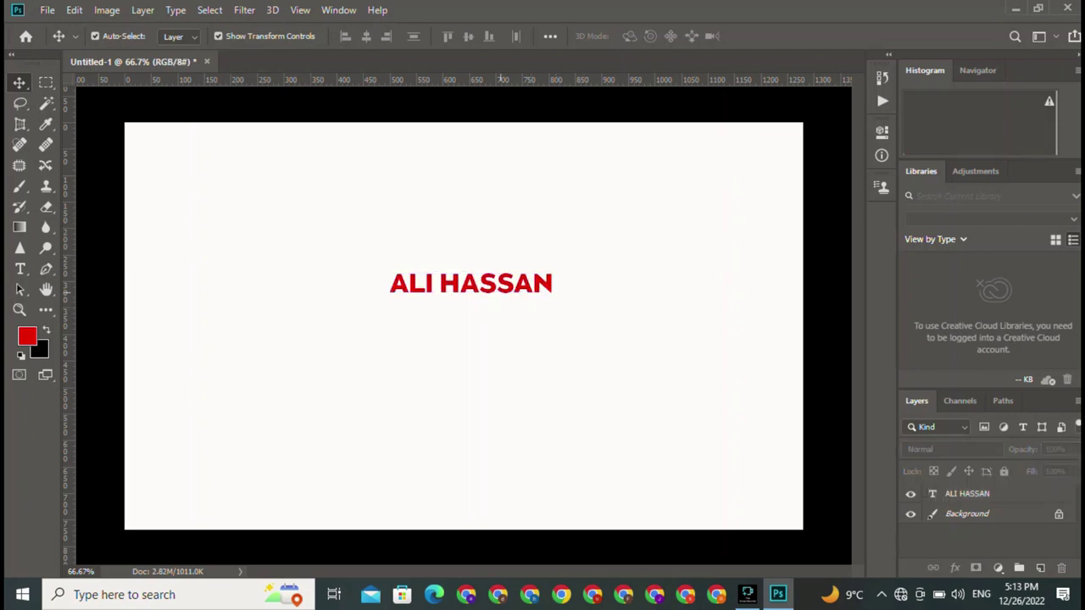
pyautogui.click(469, 284)
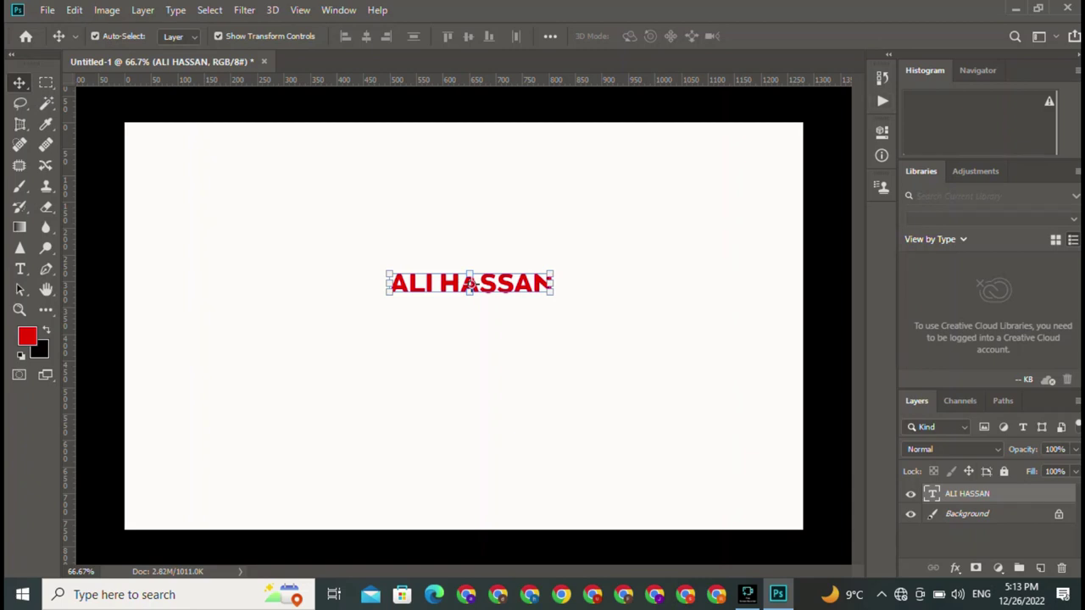
# Switch the ALI HASSAN font from the Properties font list to Home Christmas.
pyautogui.click(881, 155)
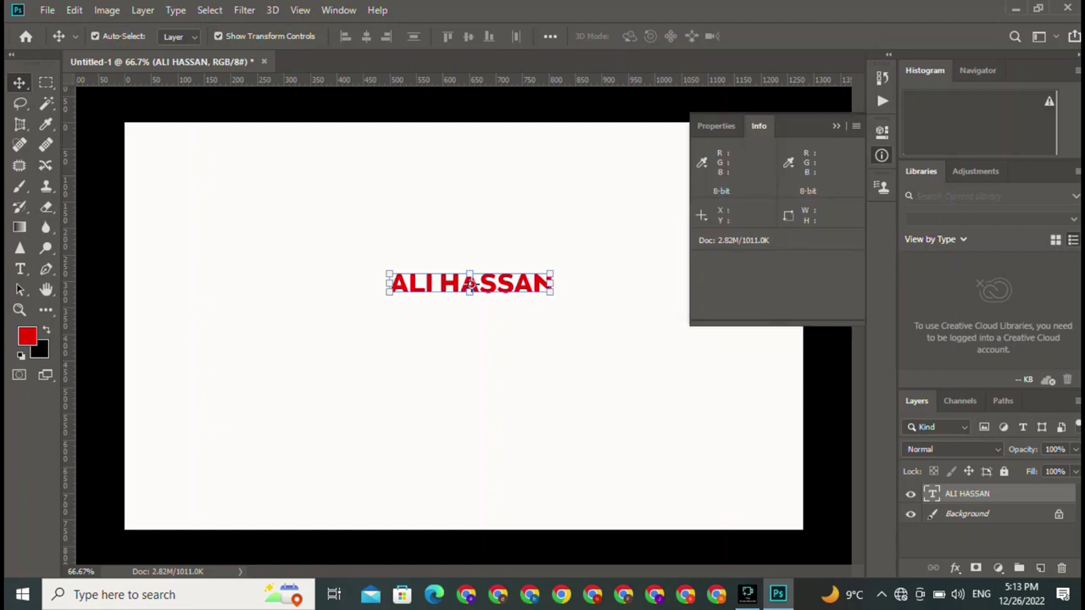
pyautogui.click(882, 131)
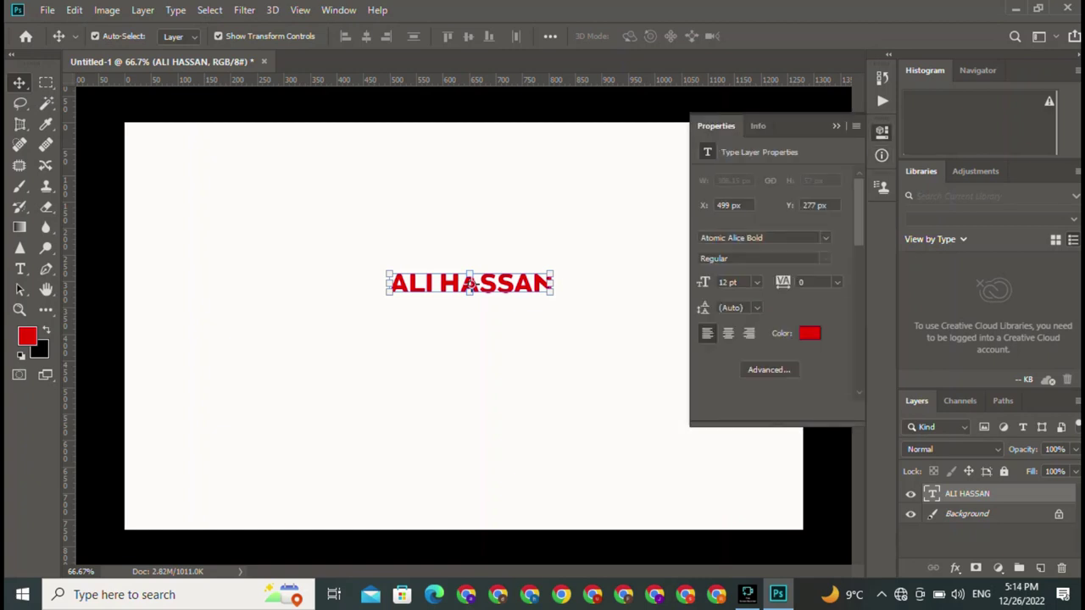
pyautogui.click(825, 237)
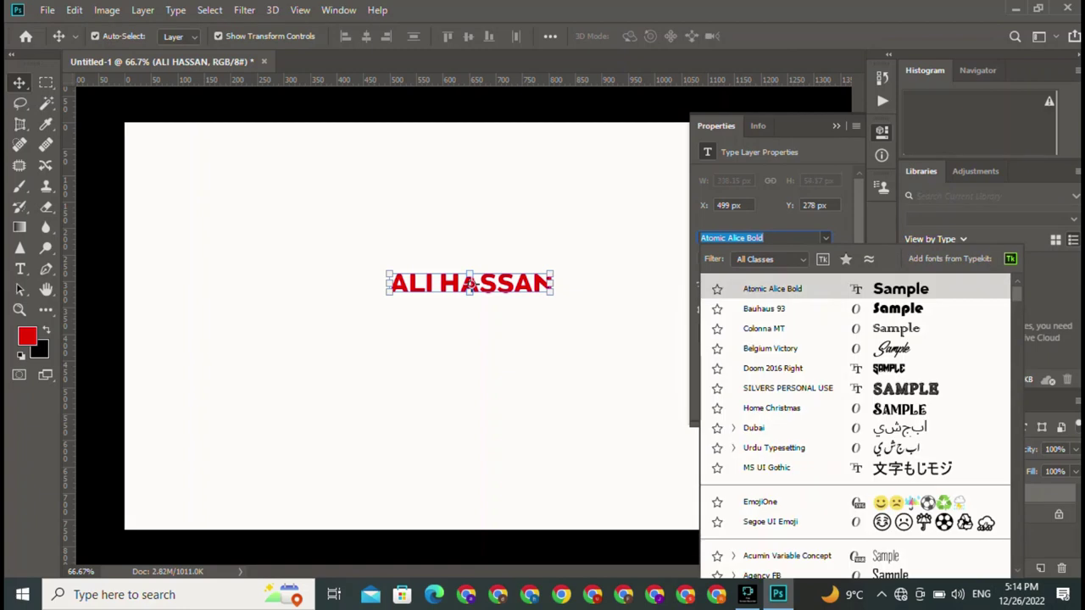
pyautogui.press('Down')
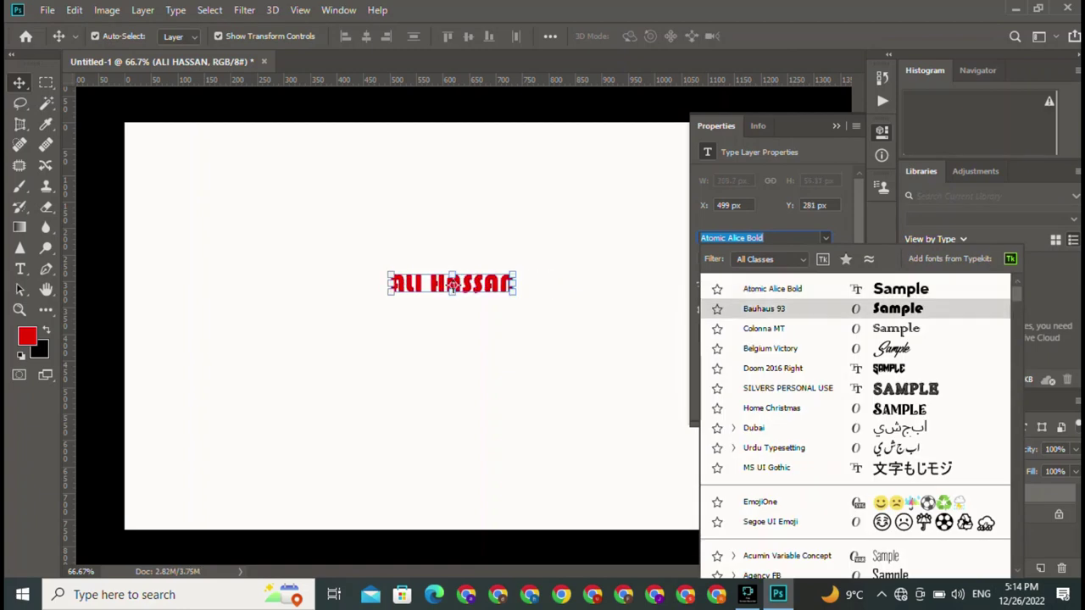
pyautogui.press('Down')
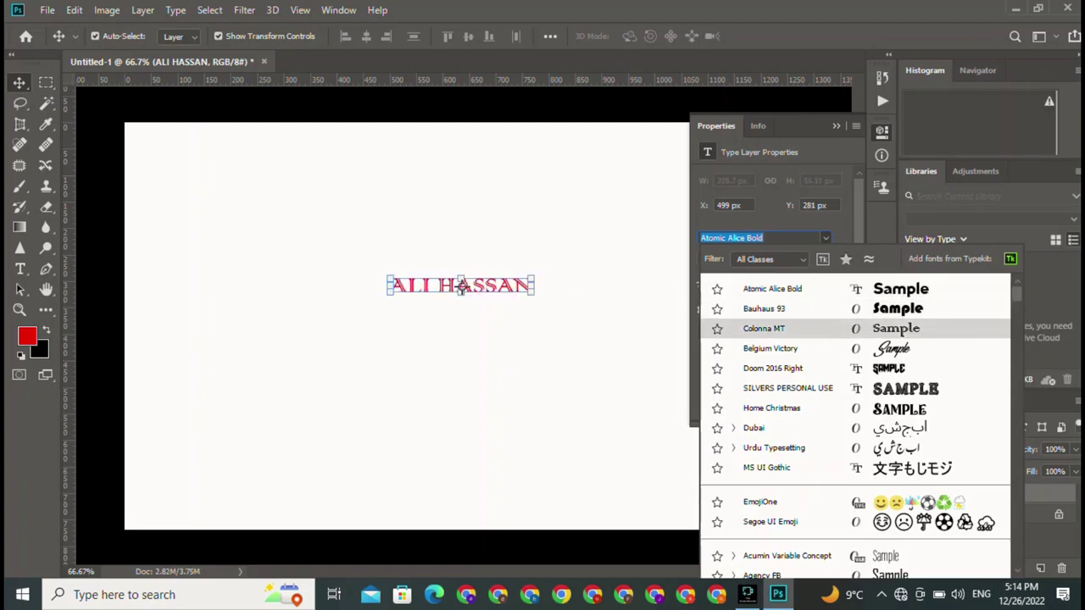
pyautogui.press('Down')
pyautogui.press('Down')
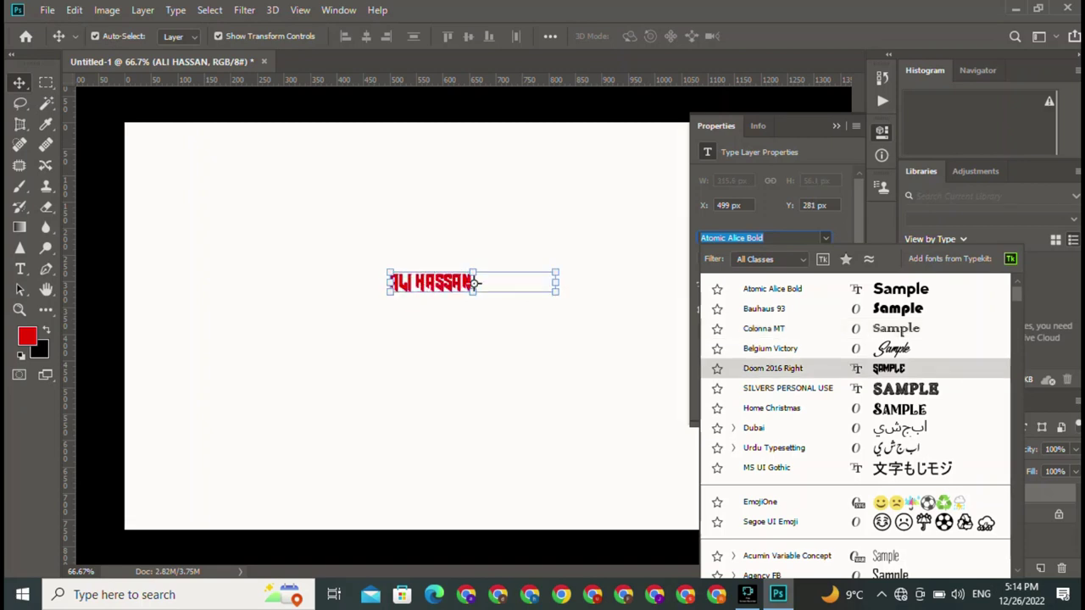
pyautogui.press('Down')
pyautogui.press('Down')
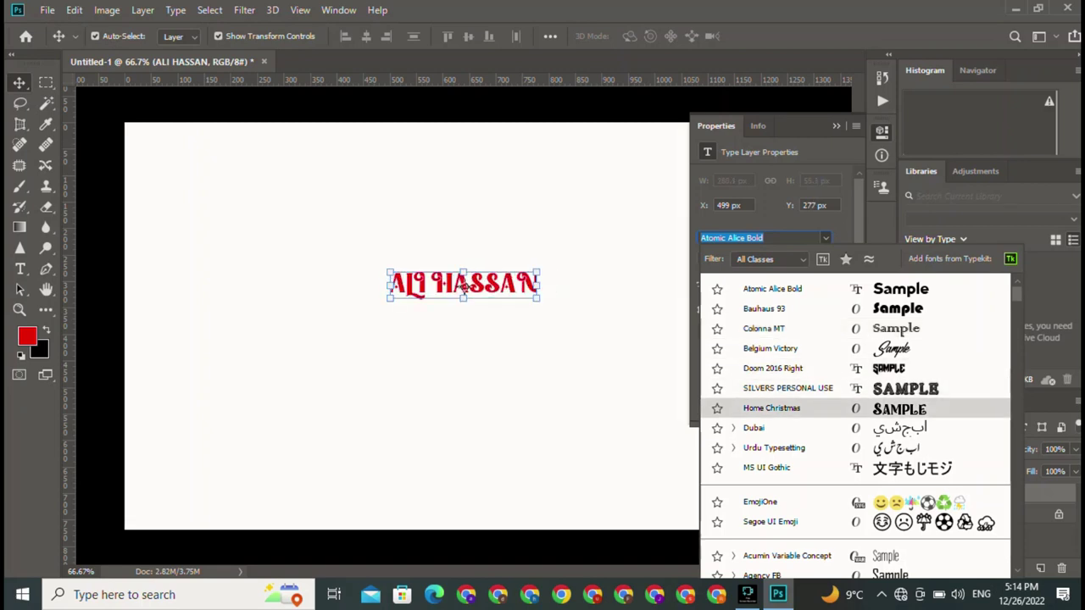
pyautogui.press('Return')
pyautogui.click(462, 286)
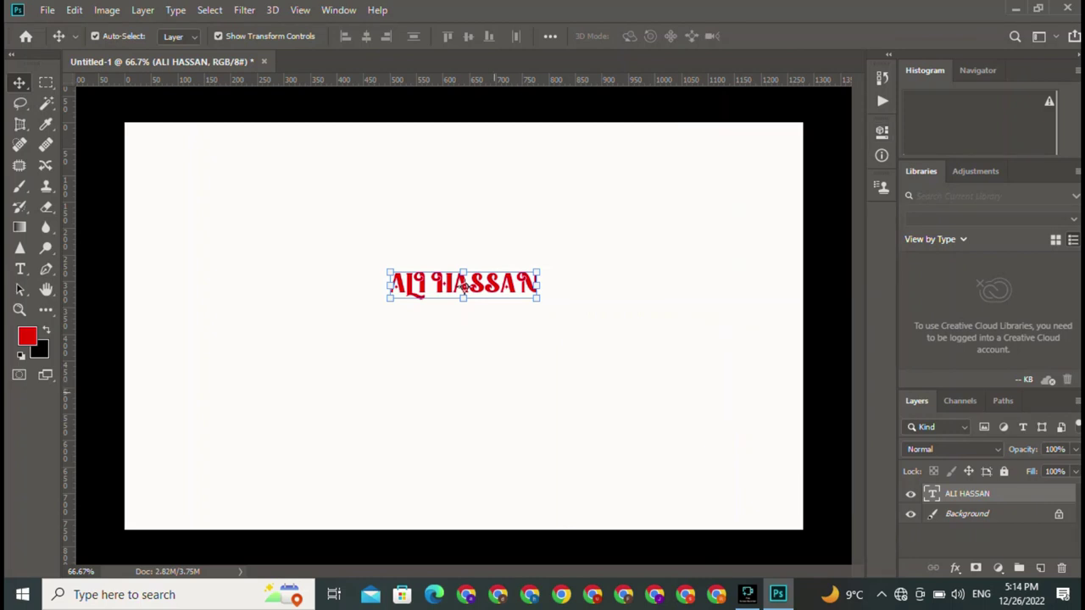
pyautogui.hotkey('ctrl', 't')
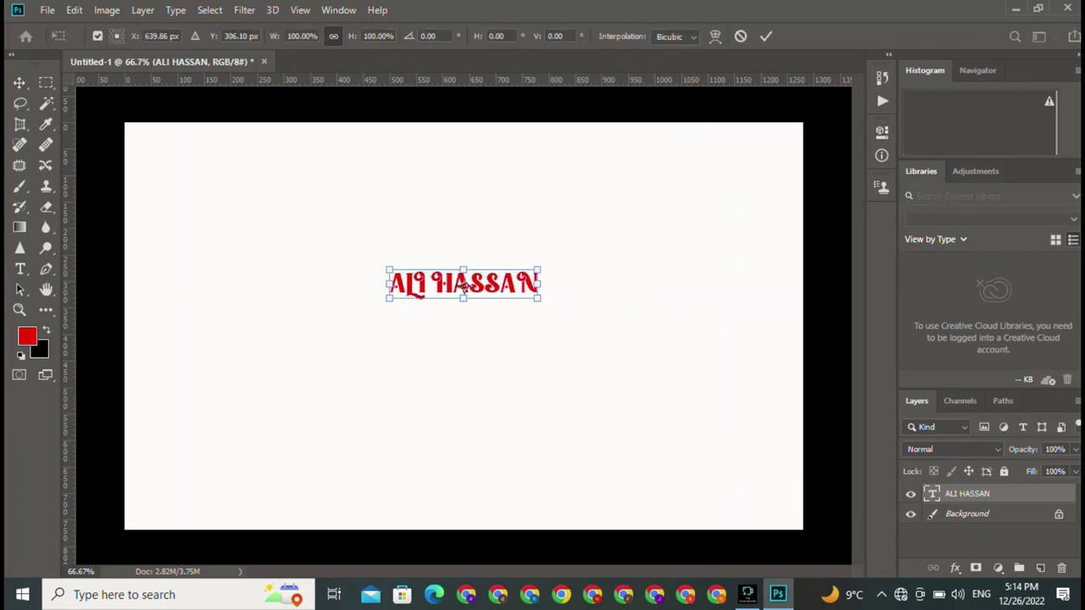
pyautogui.click(766, 35)
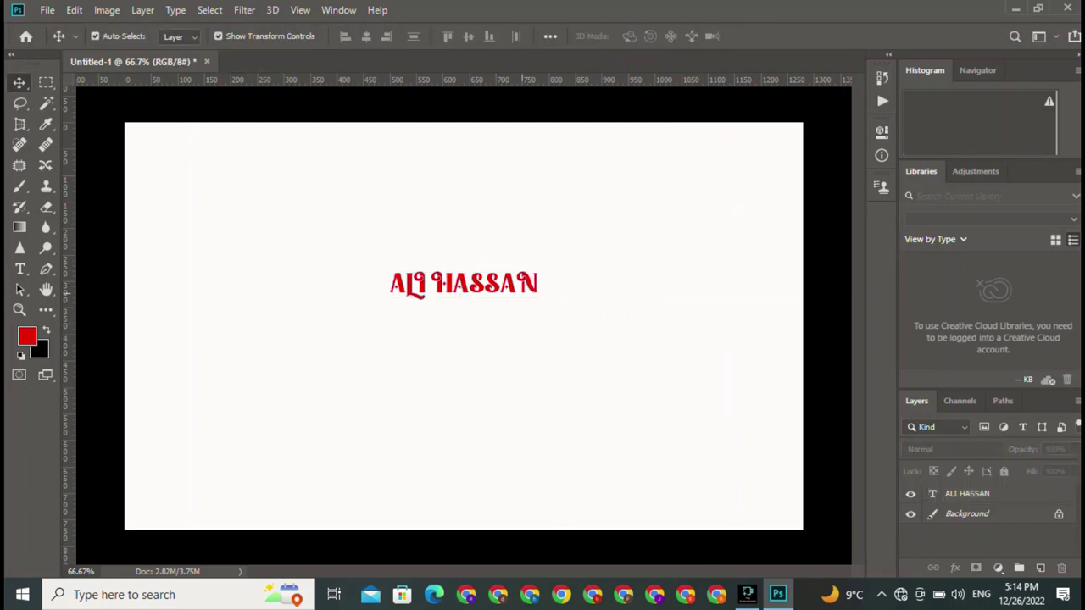
pyautogui.click(458, 284)
pyautogui.click(428, 264)
pyautogui.doubleClick(431, 284)
pyautogui.click(389, 287)
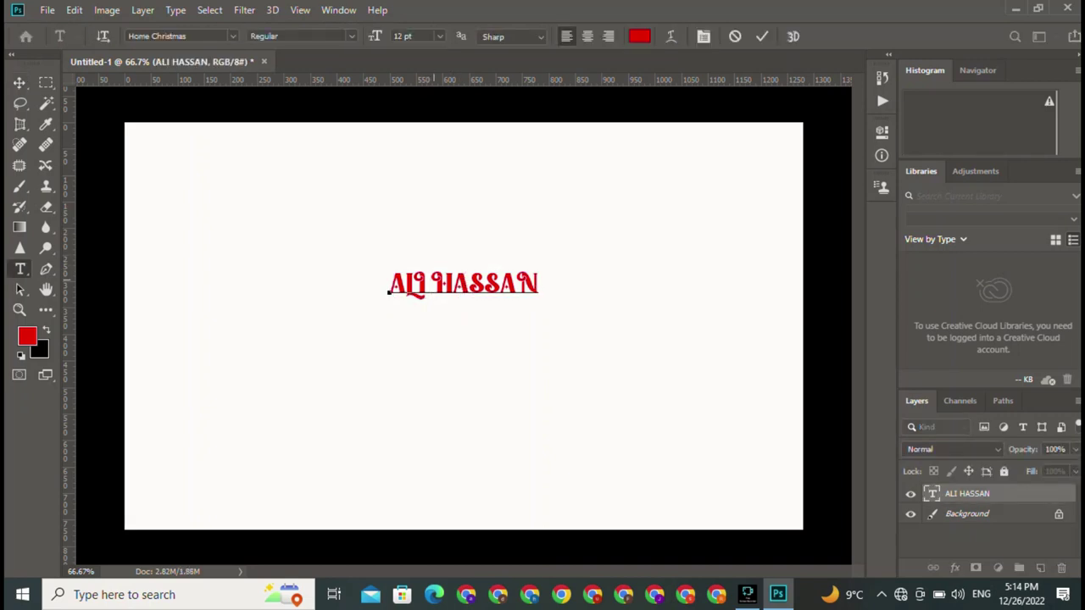
pyautogui.click(430, 284)
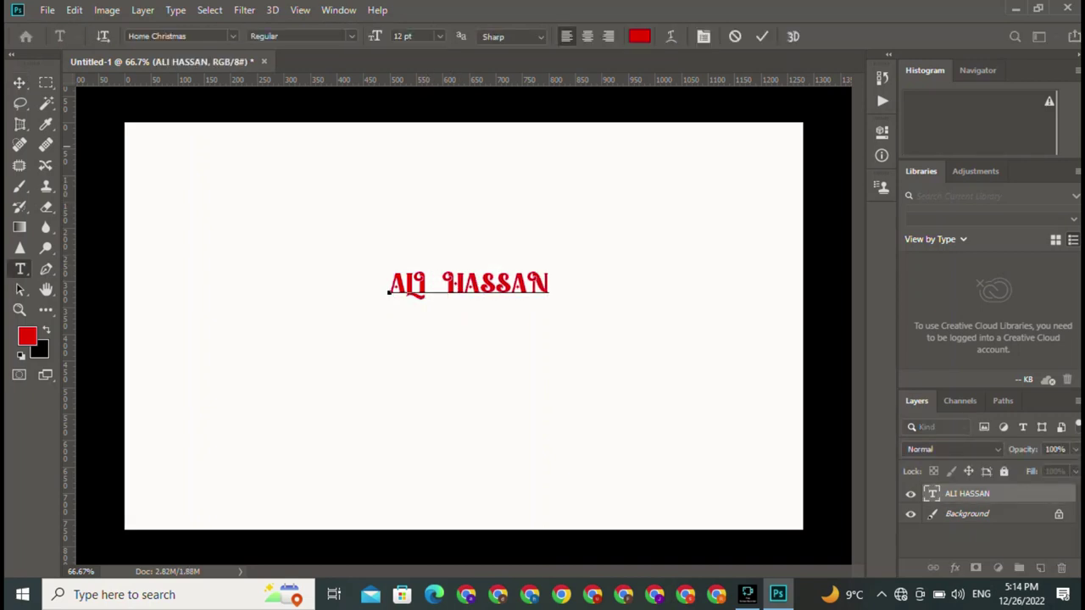
pyautogui.click(762, 36)
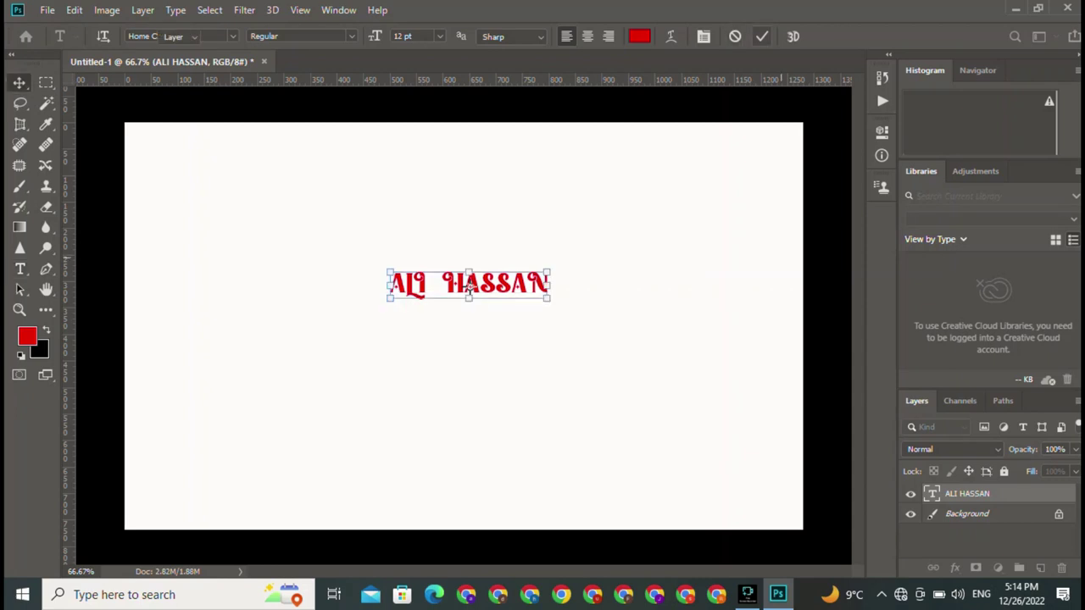
# Scale the name text up to 187%, about 22.44 pt.
pyautogui.press('v')
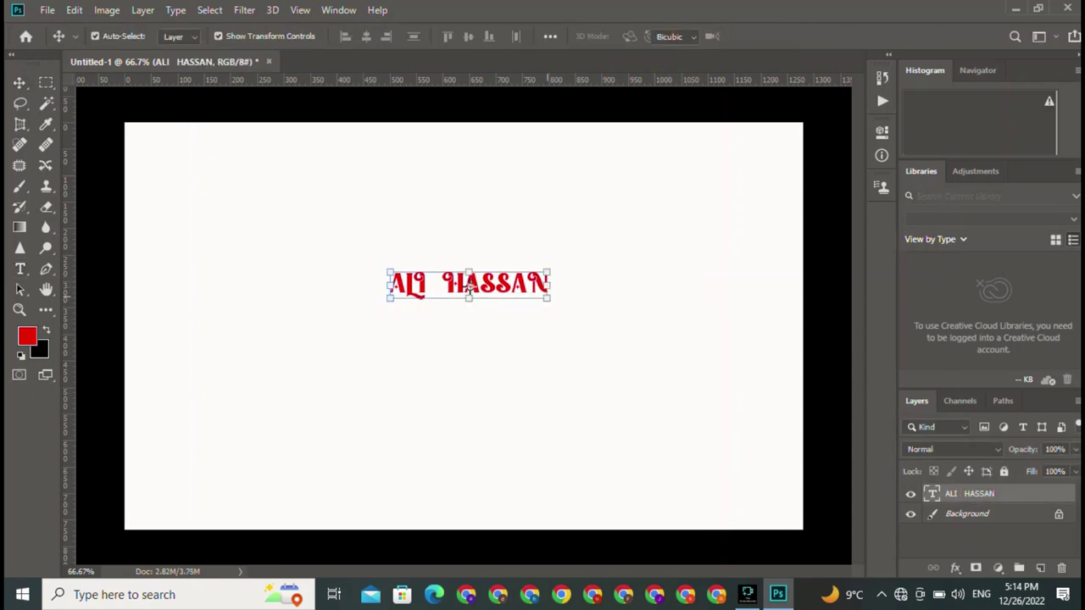
pyautogui.moveTo(551, 299)
pyautogui.mouseDown()
pyautogui.moveTo(689, 323)
pyautogui.moveTo(440, 330)
pyautogui.mouseUp()
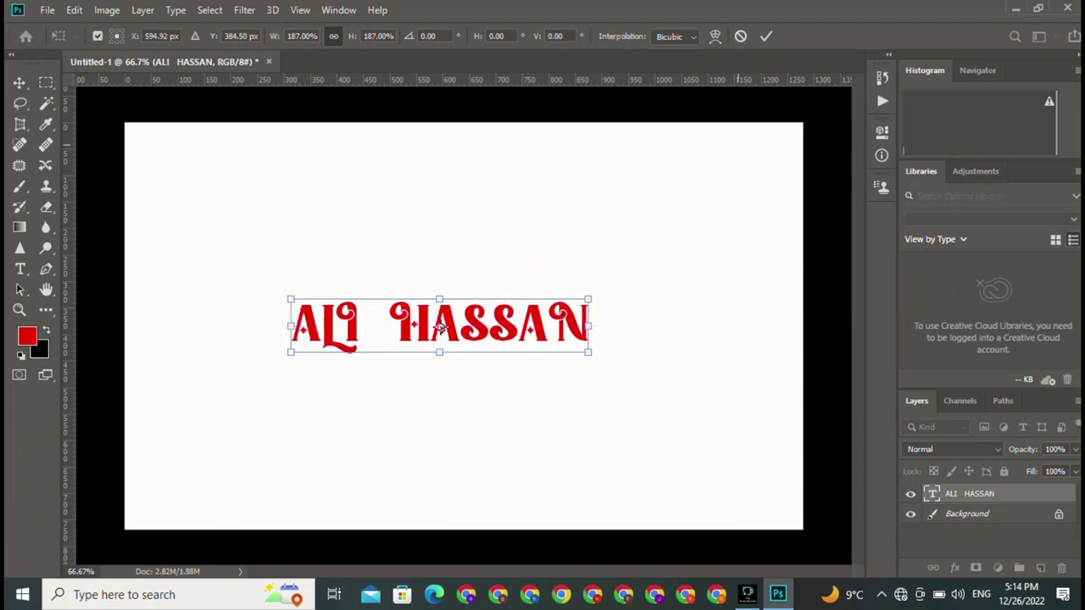
pyautogui.press('Return')
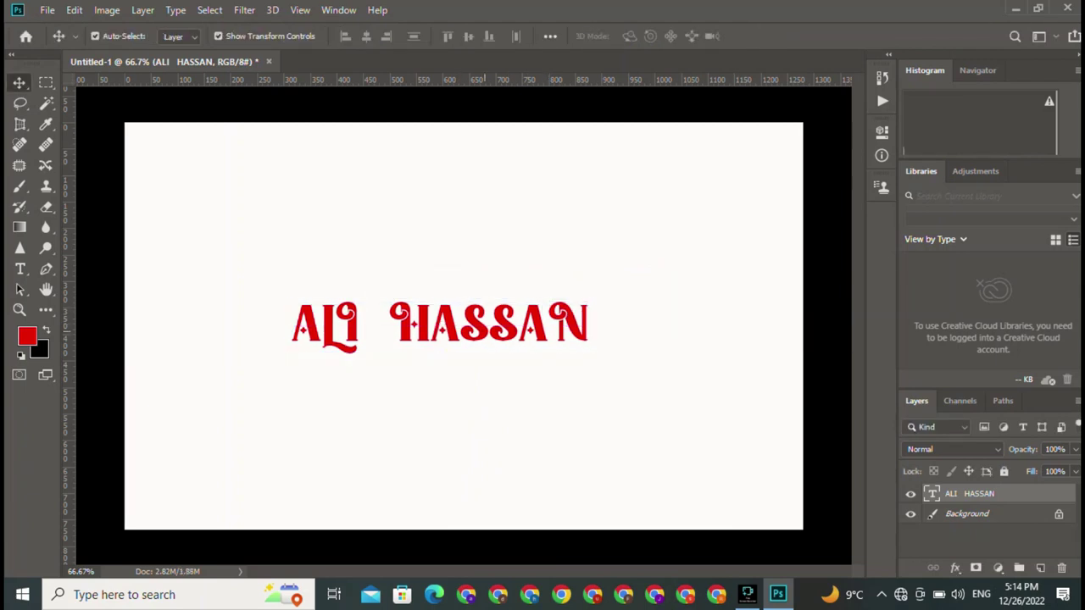
pyautogui.doubleClick(440, 329)
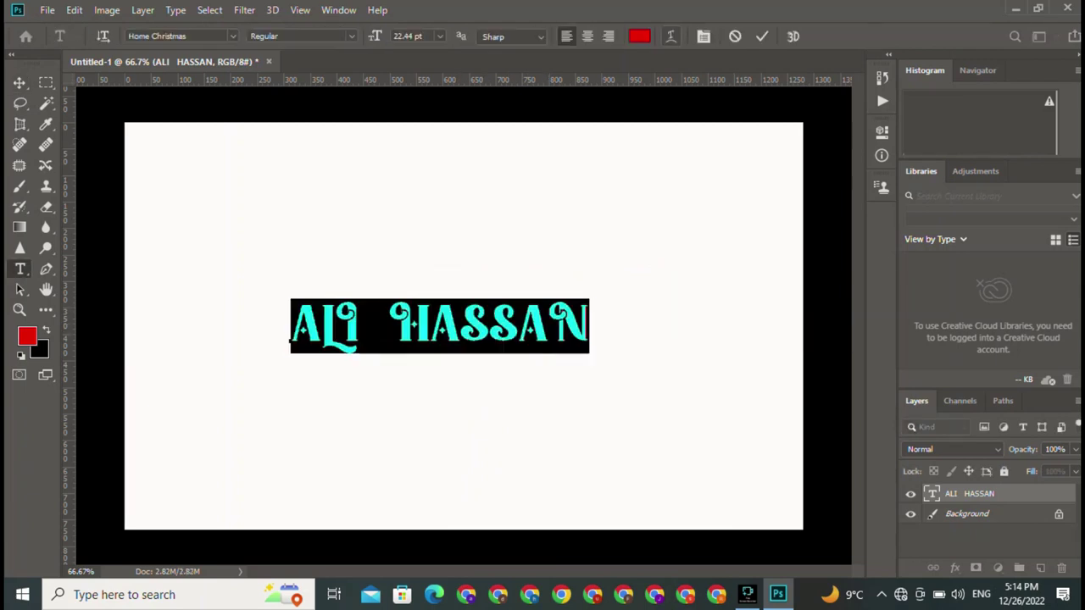
pyautogui.click(671, 36)
pyautogui.click(916, 124)
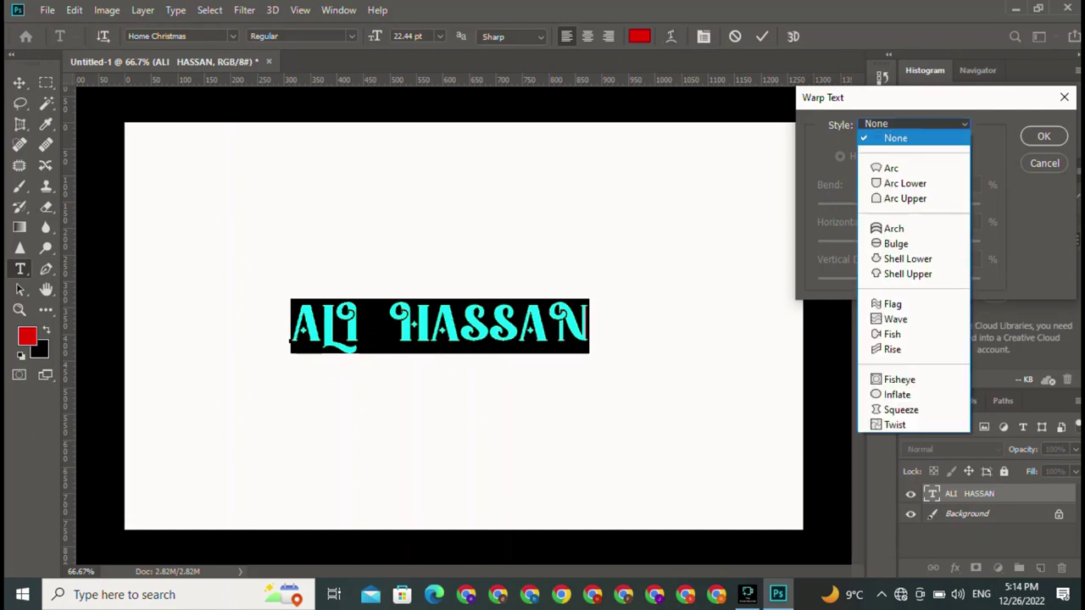
pyautogui.click(891, 168)
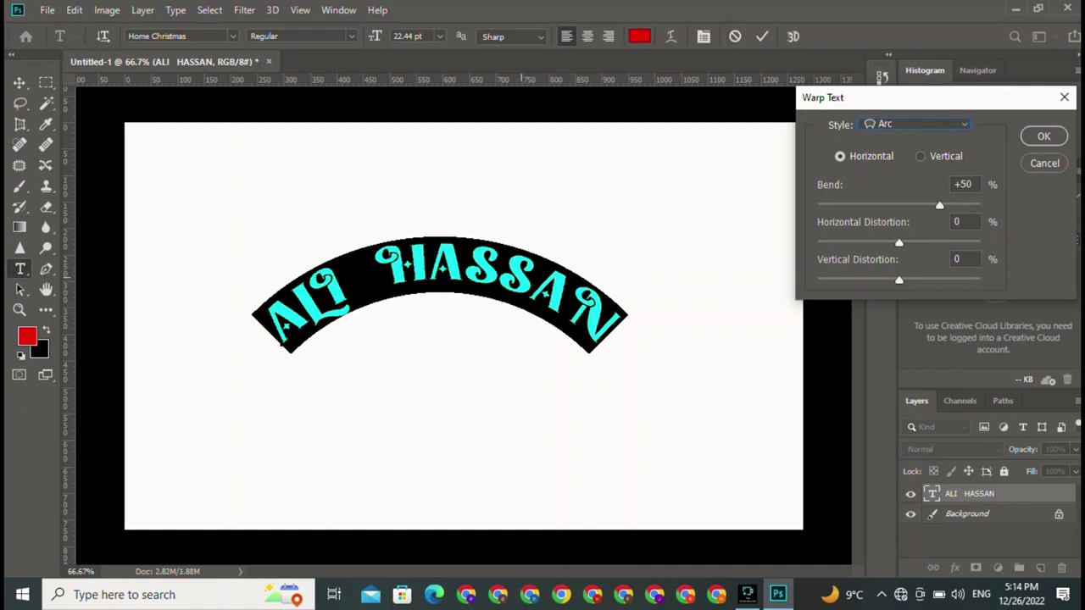
pyautogui.click(1043, 136)
pyautogui.click(428, 264)
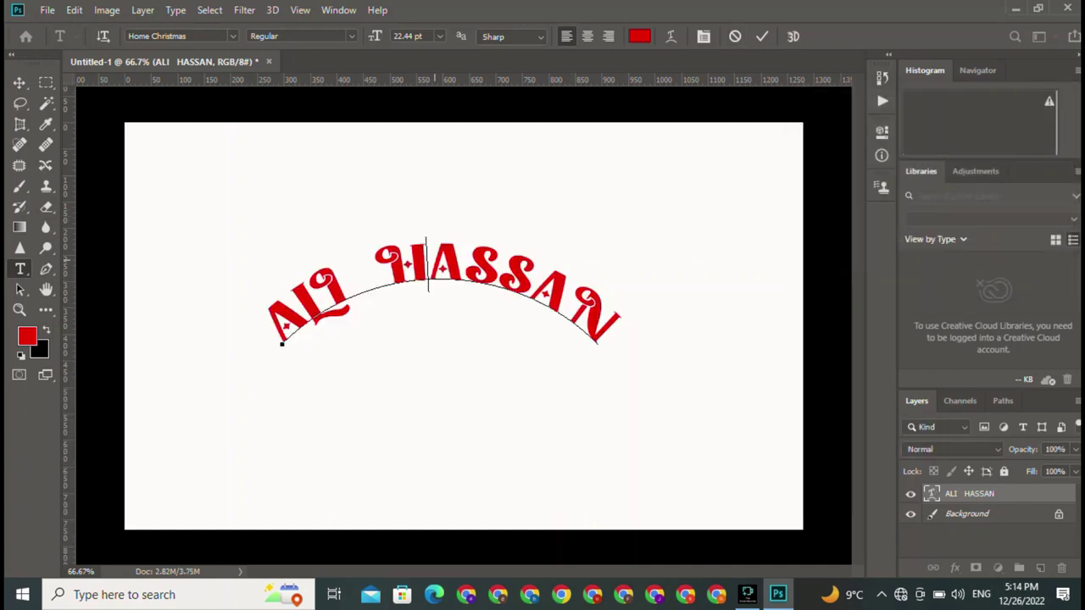
# Change the warp style to Arc Upper with a bend of +53.
pyautogui.click(670, 35)
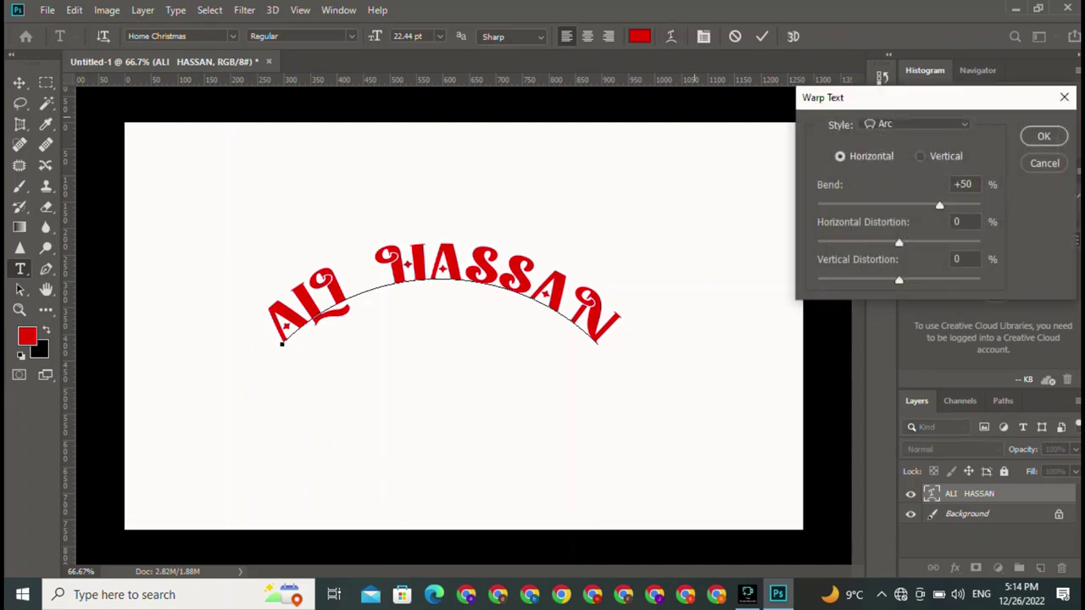
pyautogui.click(915, 124)
pyautogui.click(909, 196)
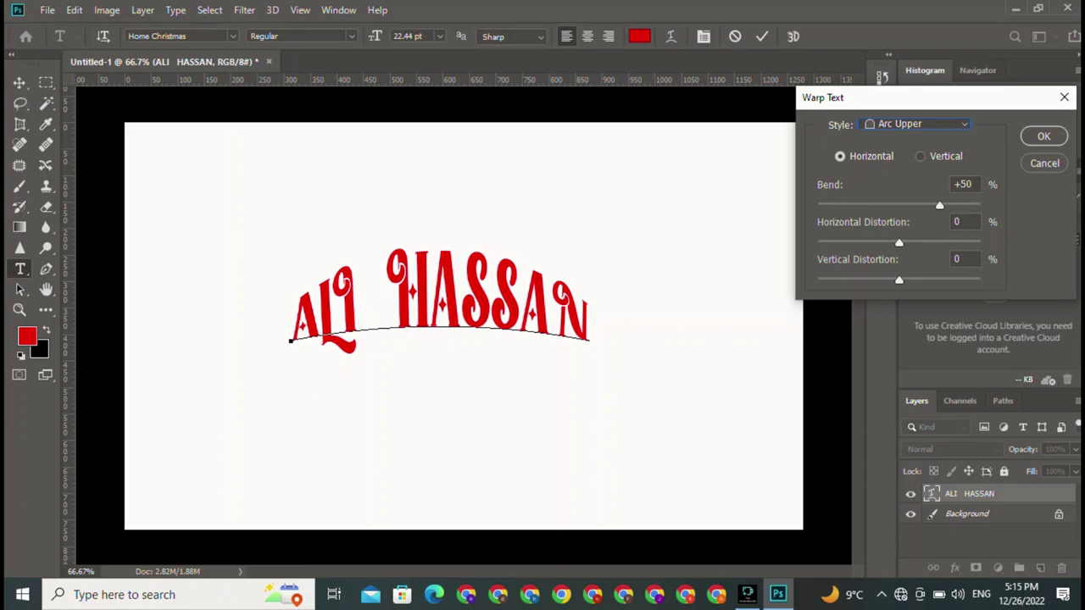
pyautogui.hotkey('shift', 'Up')
pyautogui.hotkey('shift', 'Up')
pyautogui.hotkey('shift', 'Up')
pyautogui.press('Up')
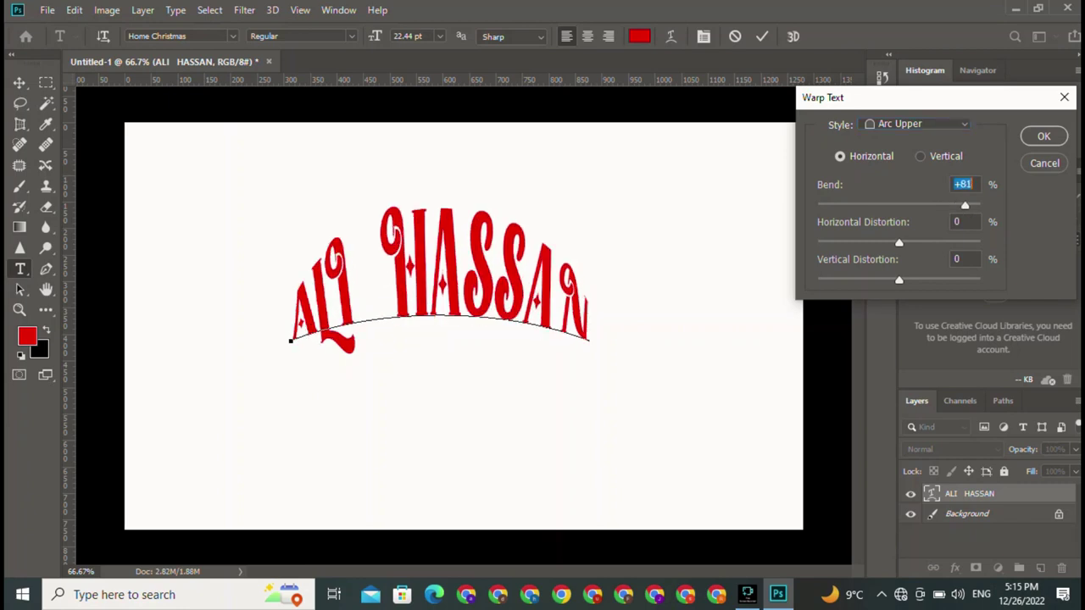
pyautogui.hotkey('shift', 'Down')
pyautogui.hotkey('shift', 'Down')
pyautogui.press('Down')
pyautogui.press('Down')
pyautogui.press('Down')
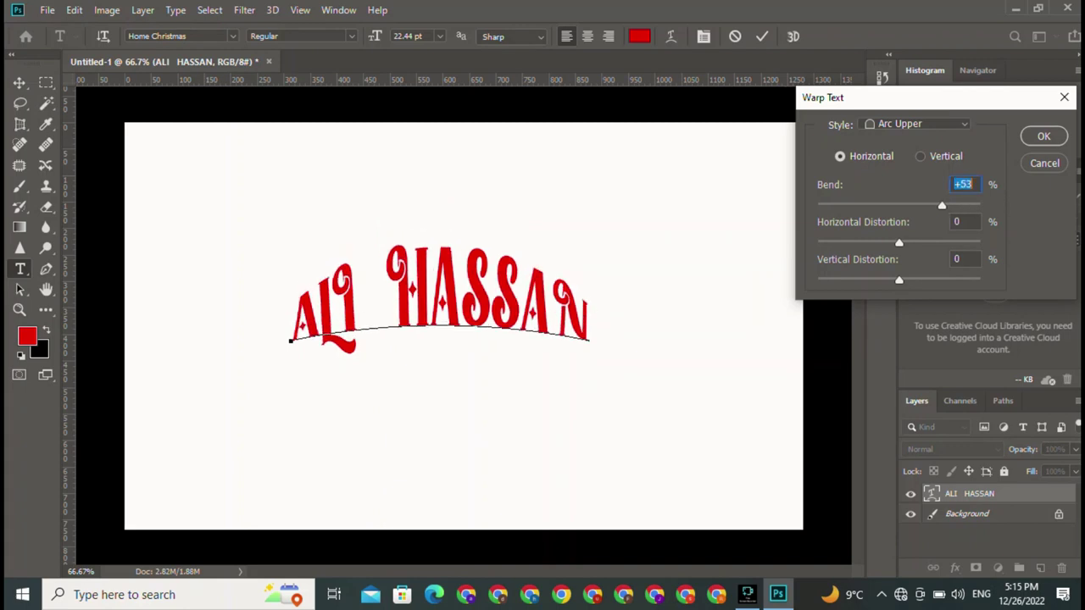
# Set the warp's horizontal distortion to -75.
pyautogui.press('Tab')
pyautogui.hotkey('shift', 'Down')
pyautogui.hotkey('shift', 'Down')
pyautogui.hotkey('shift', 'Down')
pyautogui.press('Down')
pyautogui.press('Down')
pyautogui.press('Down')
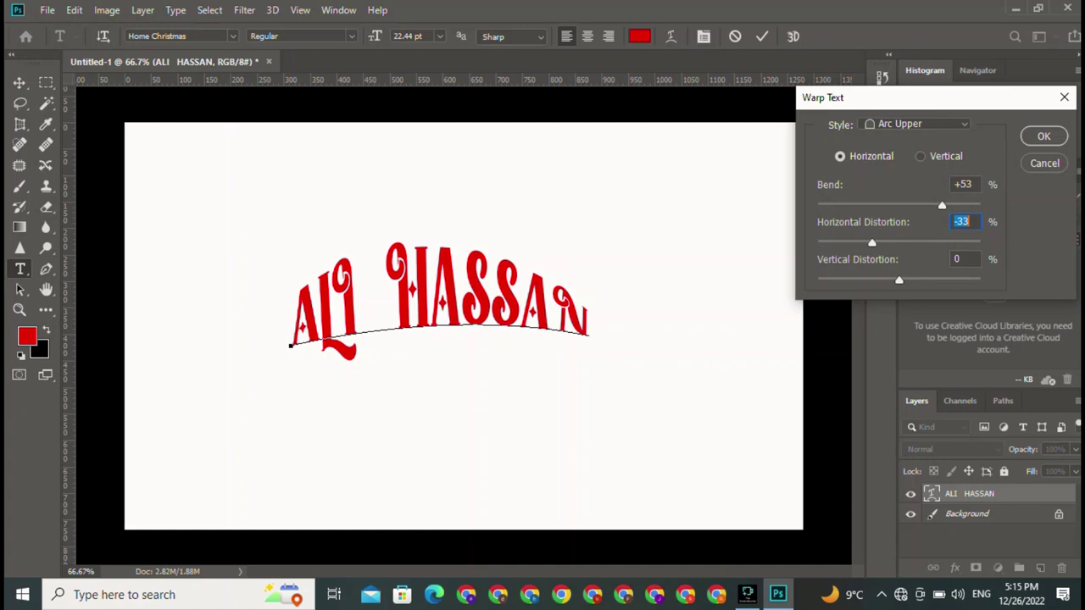
pyautogui.hotkey('shift', 'Down')
pyautogui.hotkey('shift', 'Down')
pyautogui.press('Down')
pyautogui.press('Down')
pyautogui.press('Down')
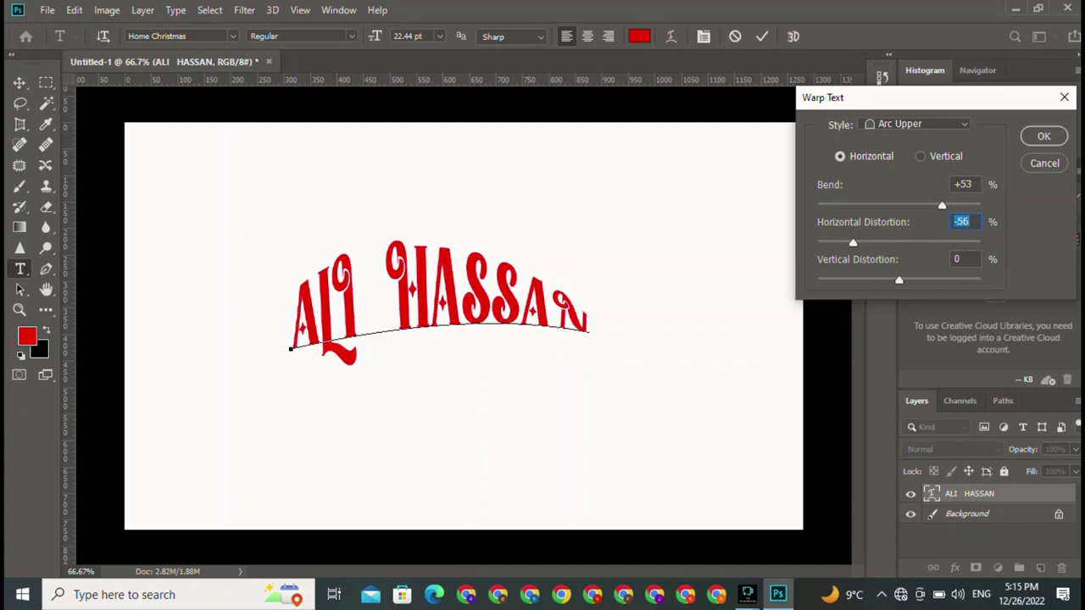
pyautogui.hotkey('shift', 'Down')
pyautogui.press('Down')
pyautogui.press('Down')
pyautogui.press('Down')
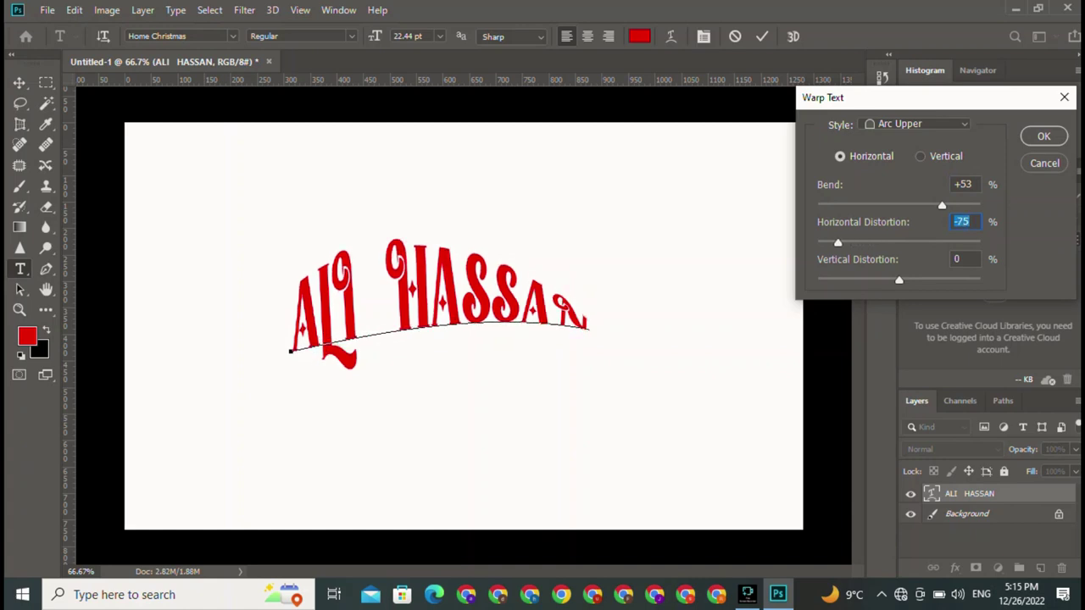
# Set vertical distortion to 0, keep horizontal orientation, and confirm the Arc Upper warp.
pyautogui.press('Tab')
pyautogui.hotkey('shift', 'Up')
pyautogui.hotkey('shift', 'Up')
pyautogui.press('Up')
pyautogui.press('Up')
pyautogui.press('Up')
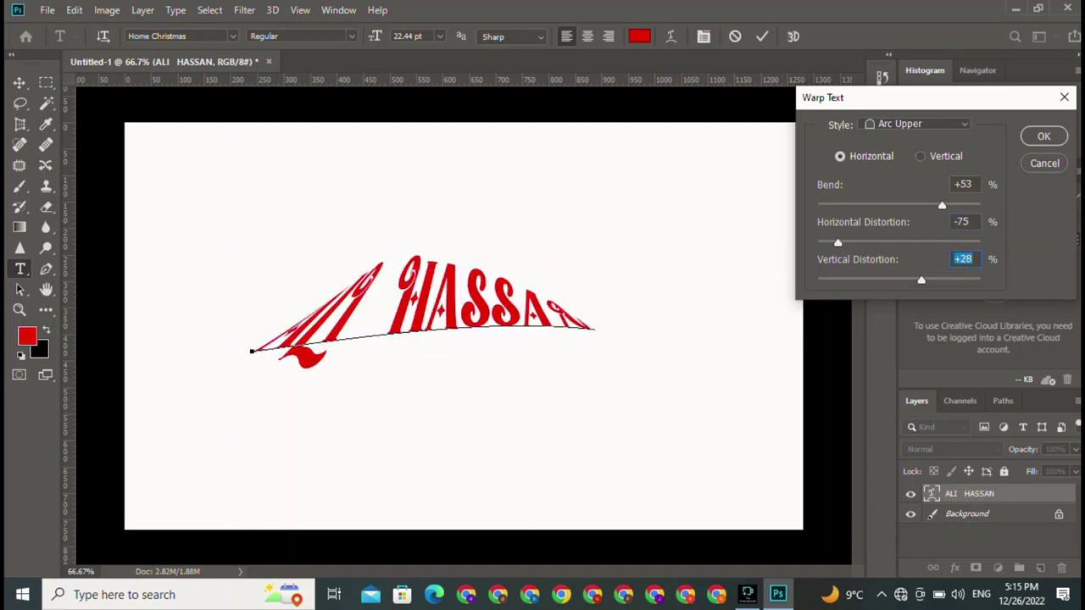
pyautogui.hotkey('shift', 'Down')
pyautogui.hotkey('shift', 'Down')
pyautogui.hotkey('shift', 'Down')
pyautogui.press('Down')
pyautogui.press('Down')
pyautogui.press('Down')
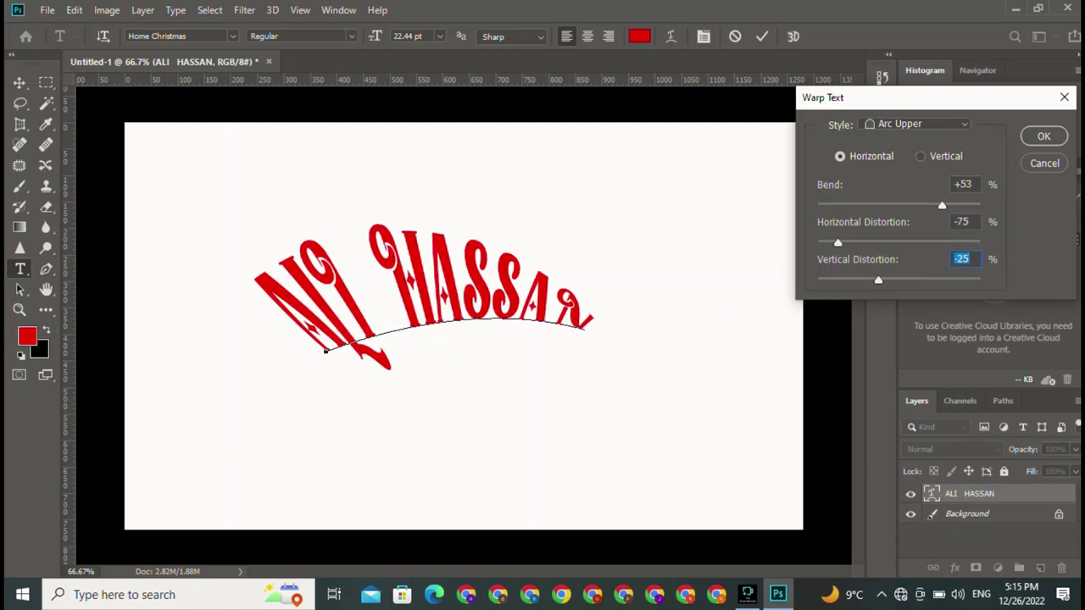
pyautogui.hotkey('shift', 'Up')
pyautogui.hotkey('shift', 'Up')
pyautogui.press('Up')
pyautogui.press('Up')
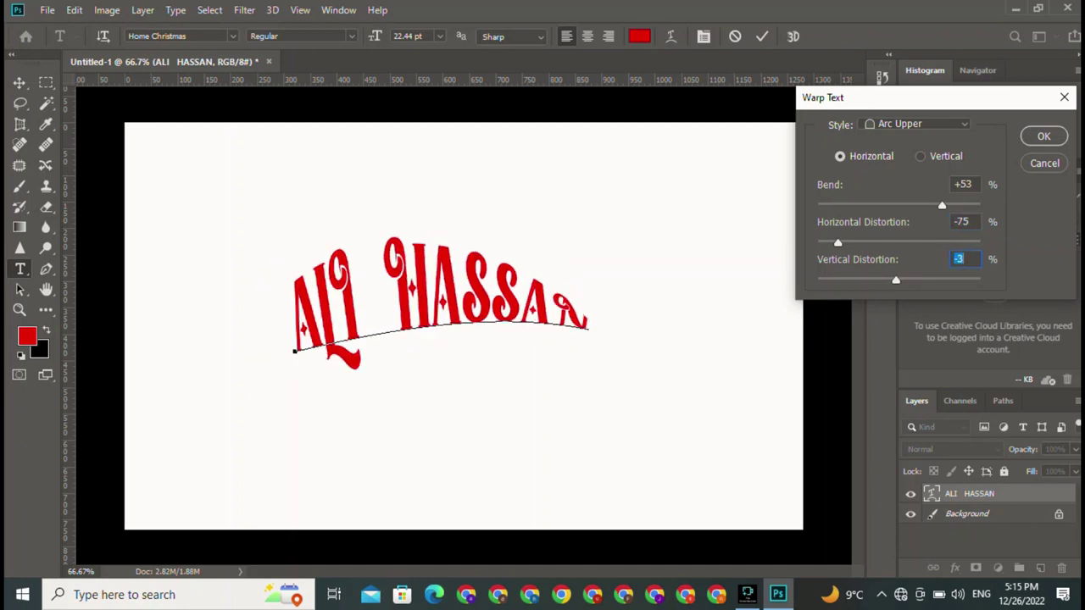
pyautogui.press('BackSpace')
pyautogui.write('0')
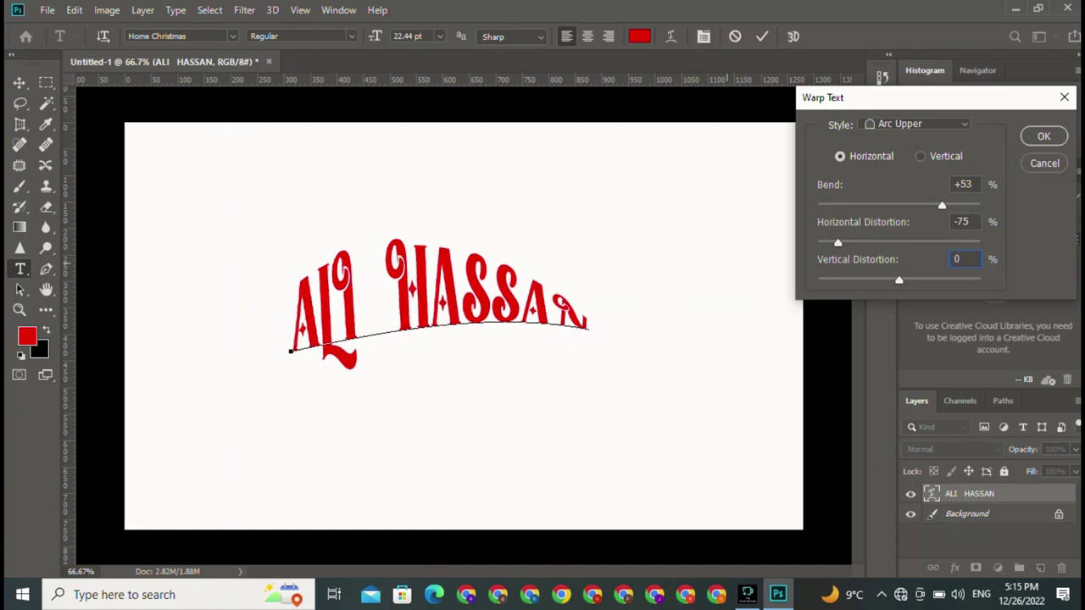
pyautogui.doubleClick(957, 258)
pyautogui.click(919, 156)
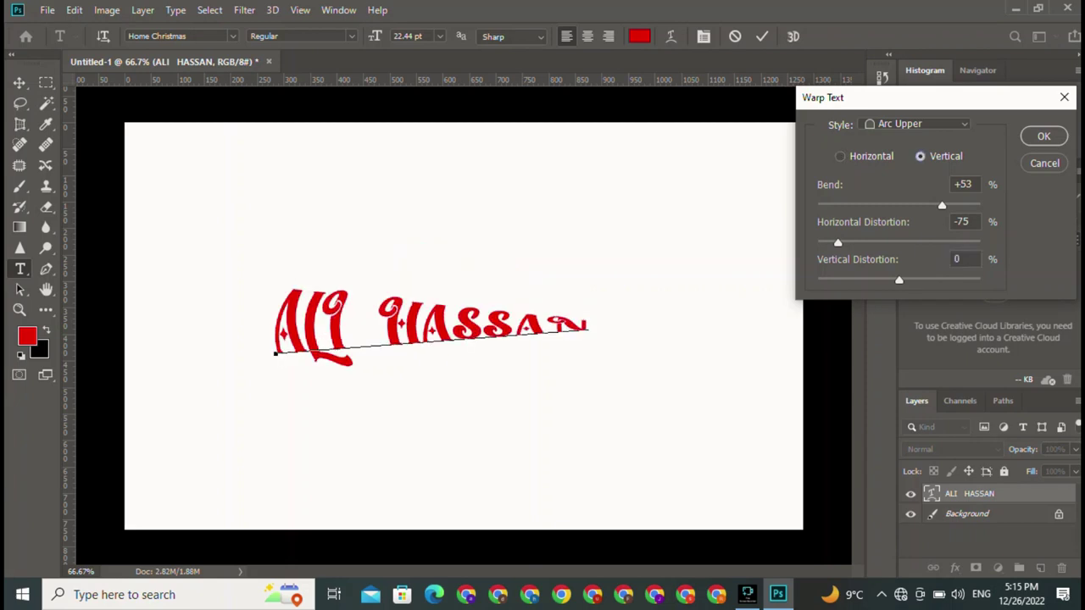
pyautogui.click(840, 156)
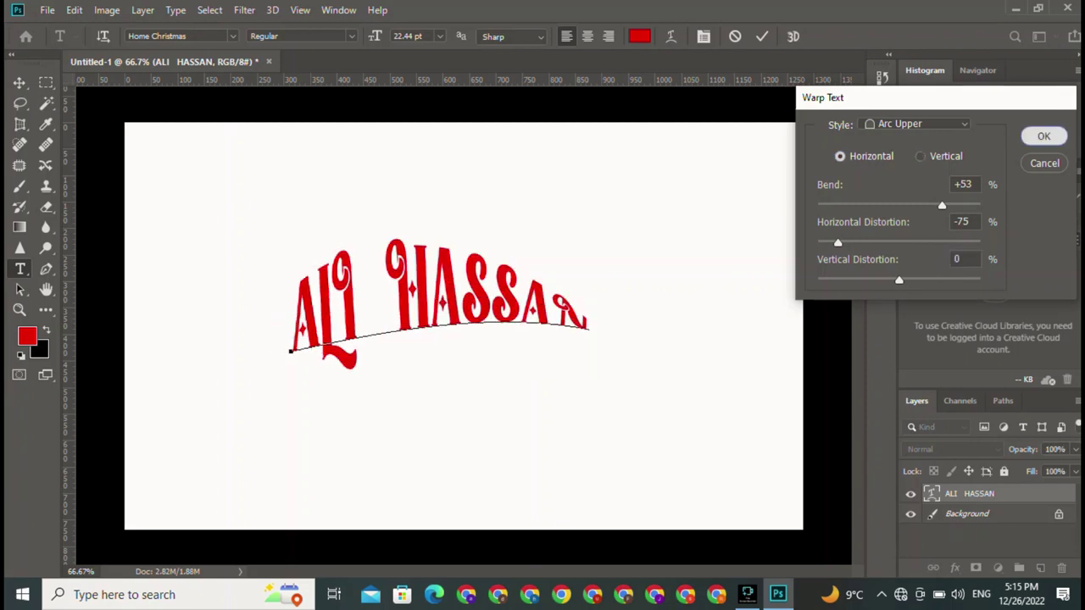
pyautogui.click(1043, 135)
pyautogui.click(19, 82)
pyautogui.click(440, 304)
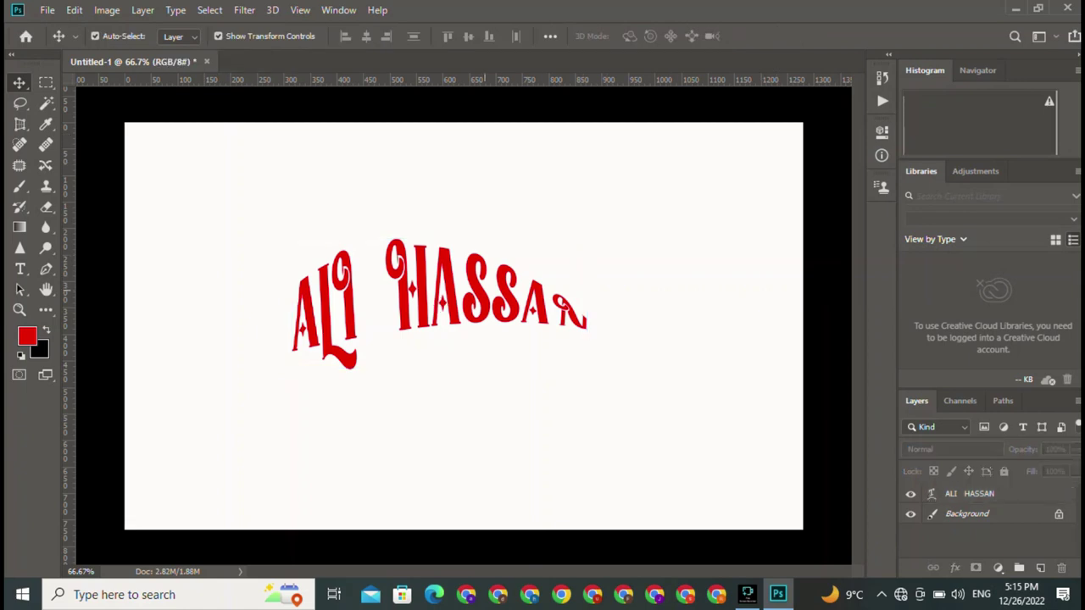
pyautogui.click(440, 303)
pyautogui.hotkey('ctrl', 't')
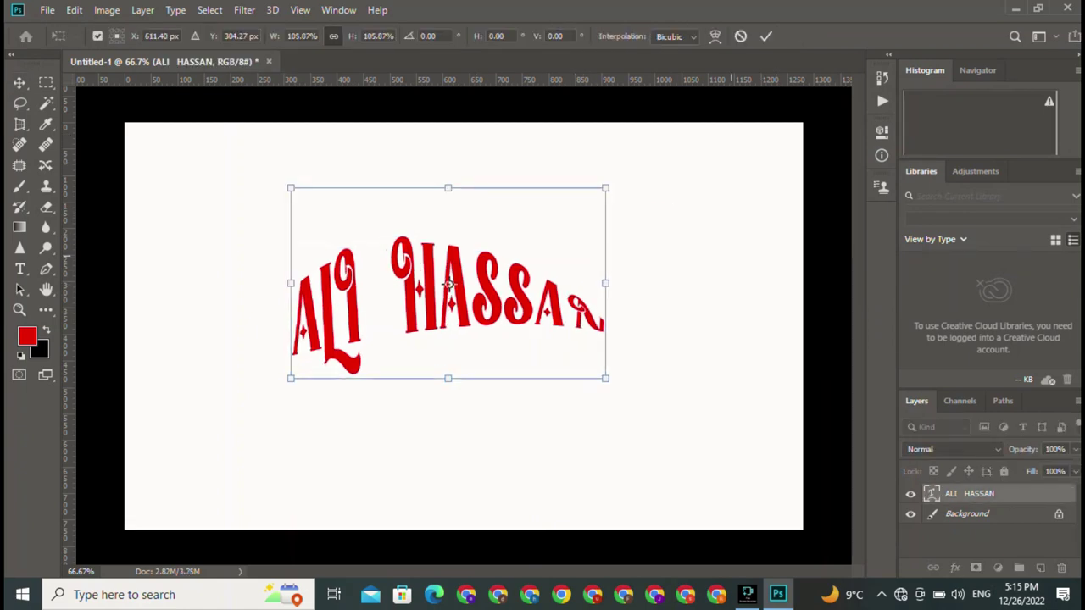
pyautogui.press('Return')
pyautogui.moveTo(440, 304); pyautogui.dragTo(480, 338)
pyautogui.click(480, 338)
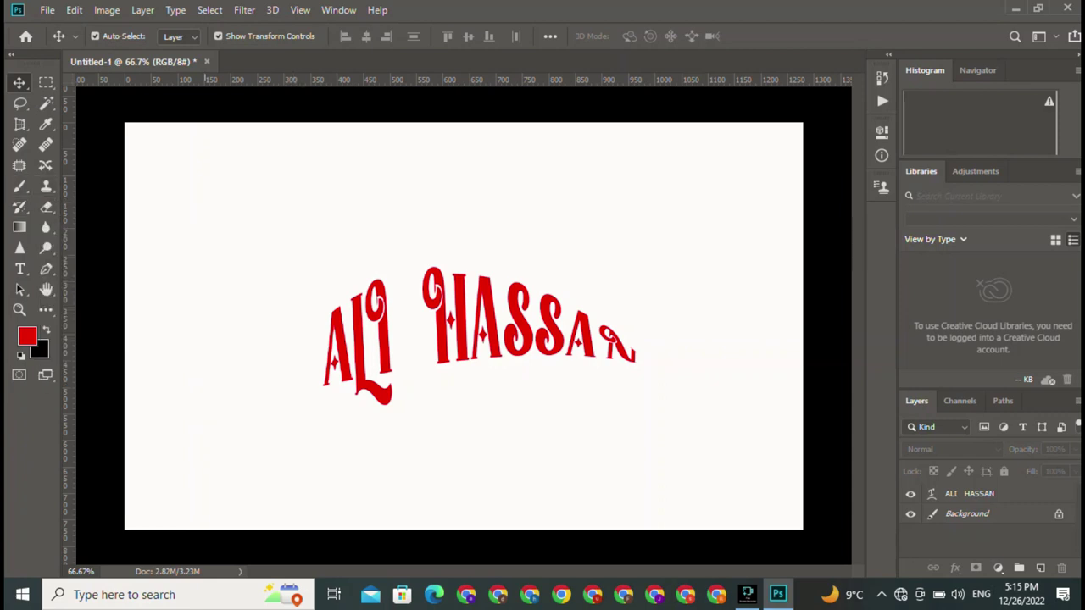
pyautogui.click(20, 269)
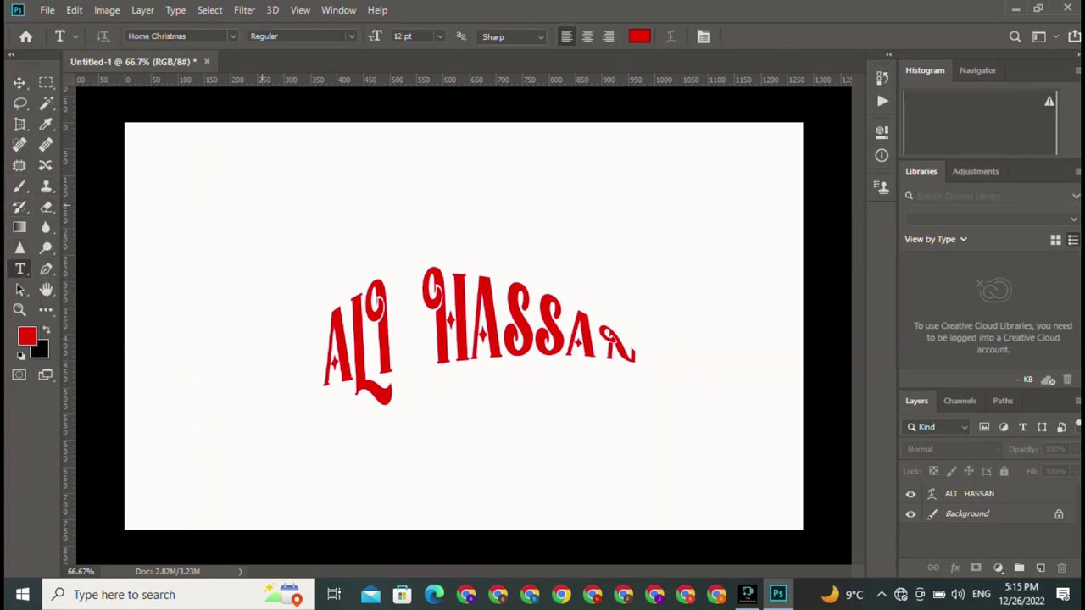
# Add a new text layer reading 'GONDAL' near the top-left of the canvas.
pyautogui.click(262, 205)
pyautogui.press('BackSpace')
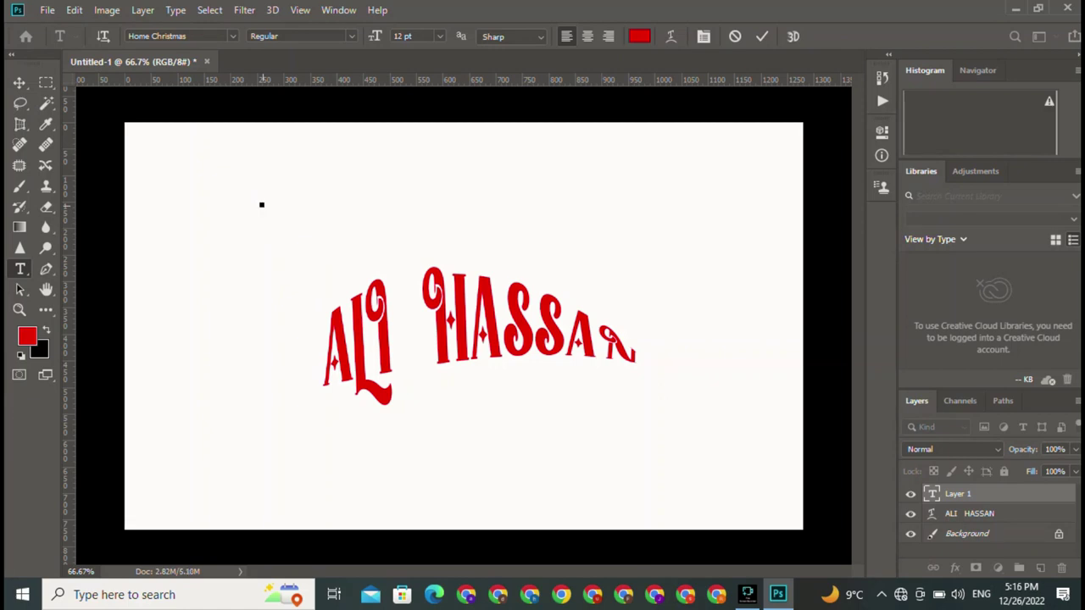
pyautogui.write('GO')
pyautogui.write('N')
pyautogui.write('D A')
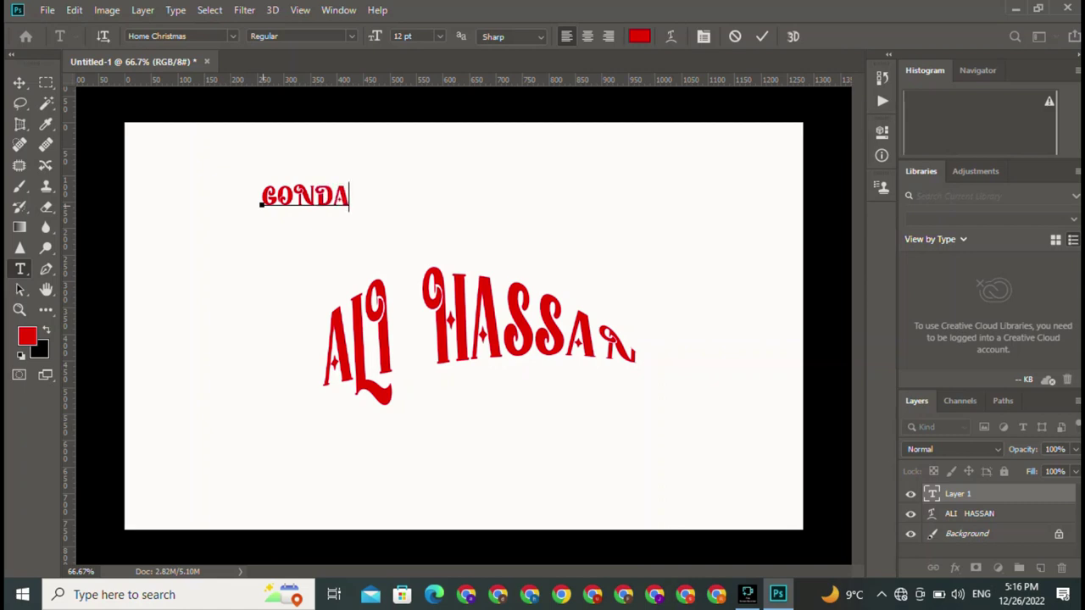
pyautogui.write('L')
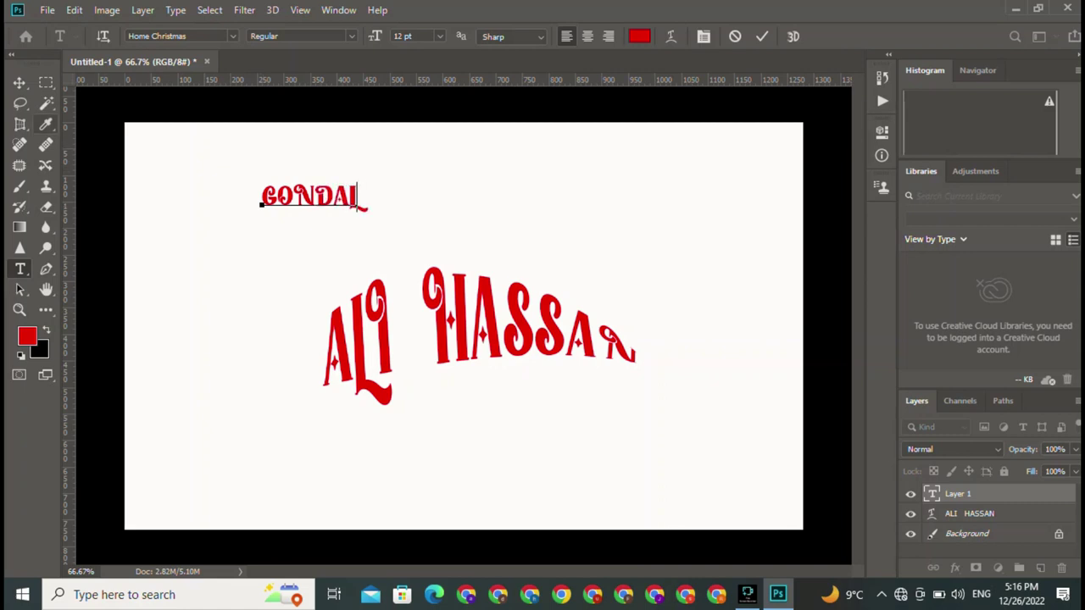
pyautogui.click(19, 82)
# Set the GONDAL text in the Doom 2016 Right font.
pyautogui.click(881, 131)
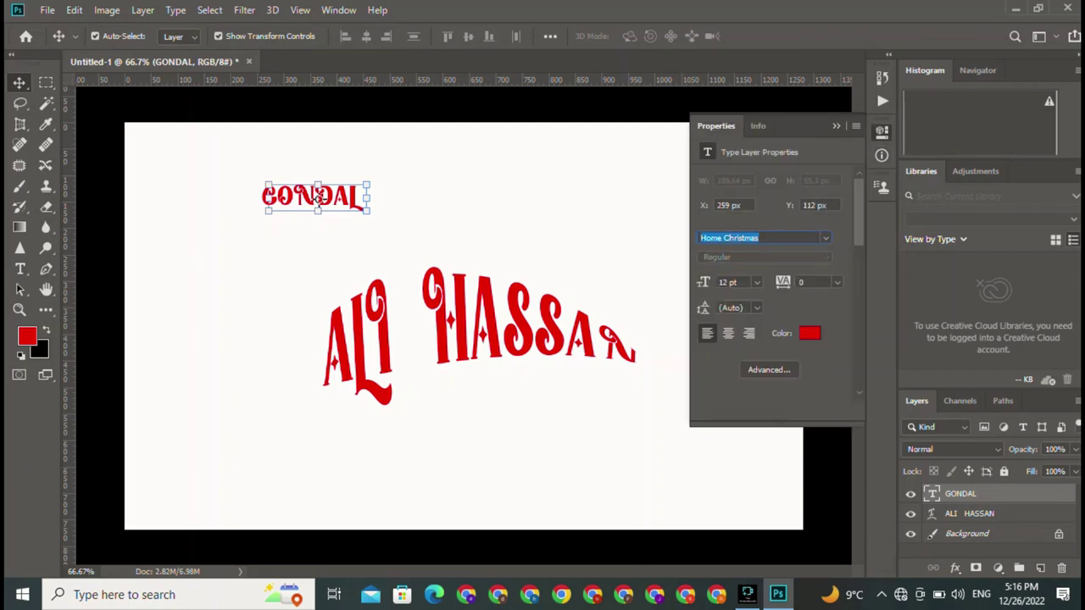
pyautogui.click(825, 238)
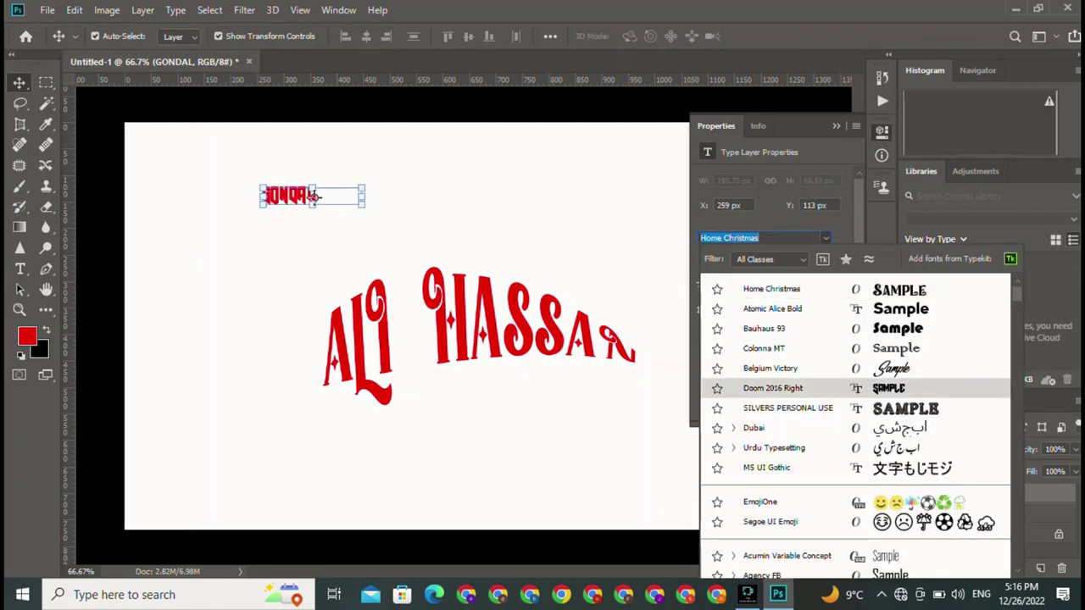
pyautogui.press('Down')
pyautogui.press('Down')
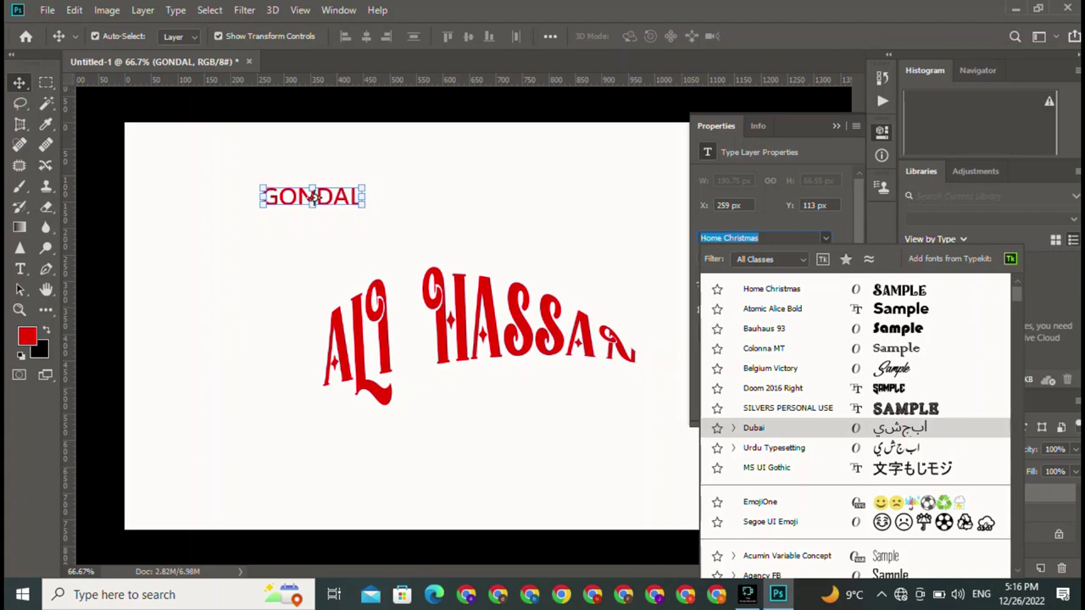
pyautogui.press('Up')
pyautogui.press('Up')
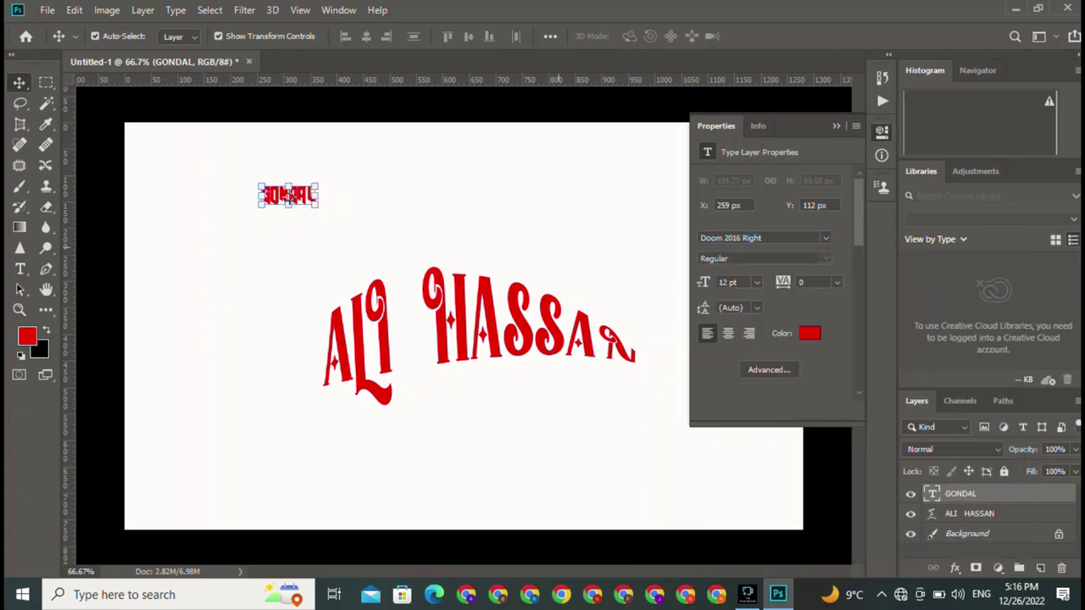
pyautogui.click(881, 131)
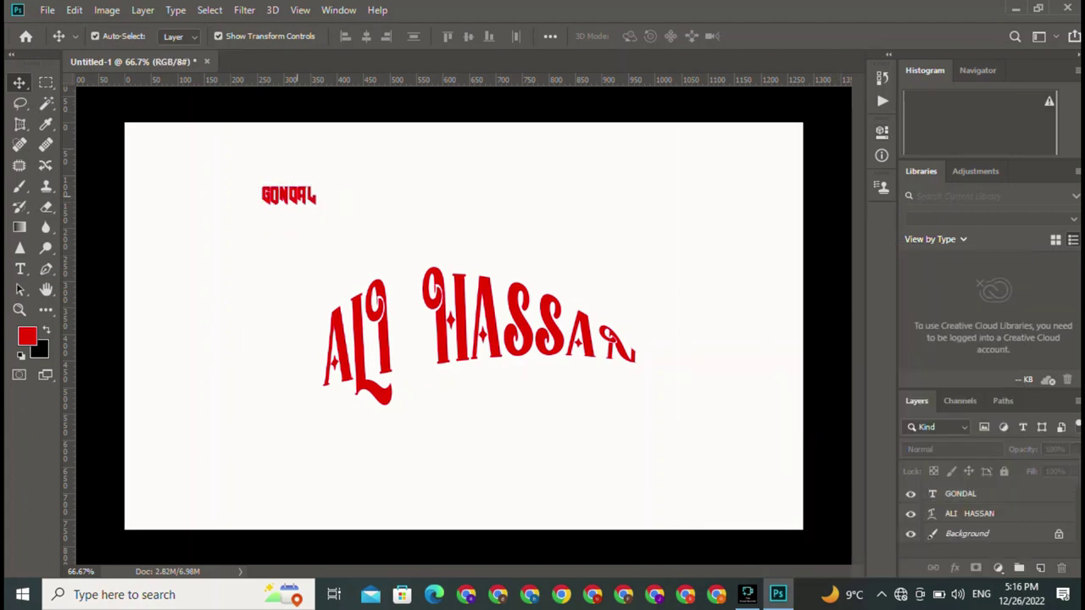
pyautogui.click(290, 196)
pyautogui.moveTo(318, 206); pyautogui.dragTo(489, 299)
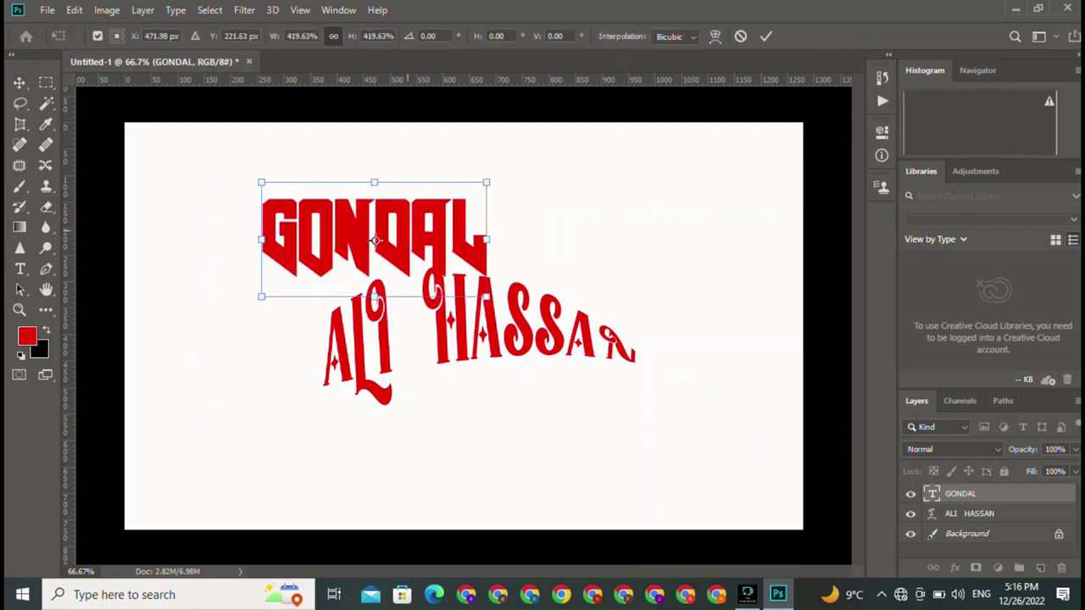
pyautogui.moveTo(367, 226); pyautogui.dragTo(539, 412)
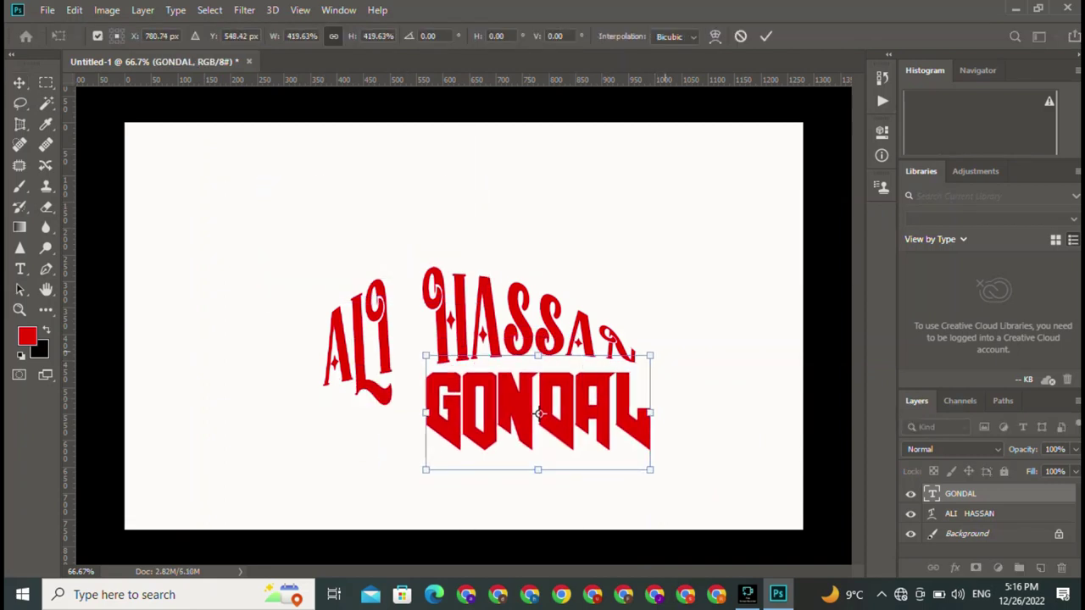
pyautogui.moveTo(649, 356); pyautogui.dragTo(582, 387)
pyautogui.moveTo(502, 427); pyautogui.dragTo(540, 393)
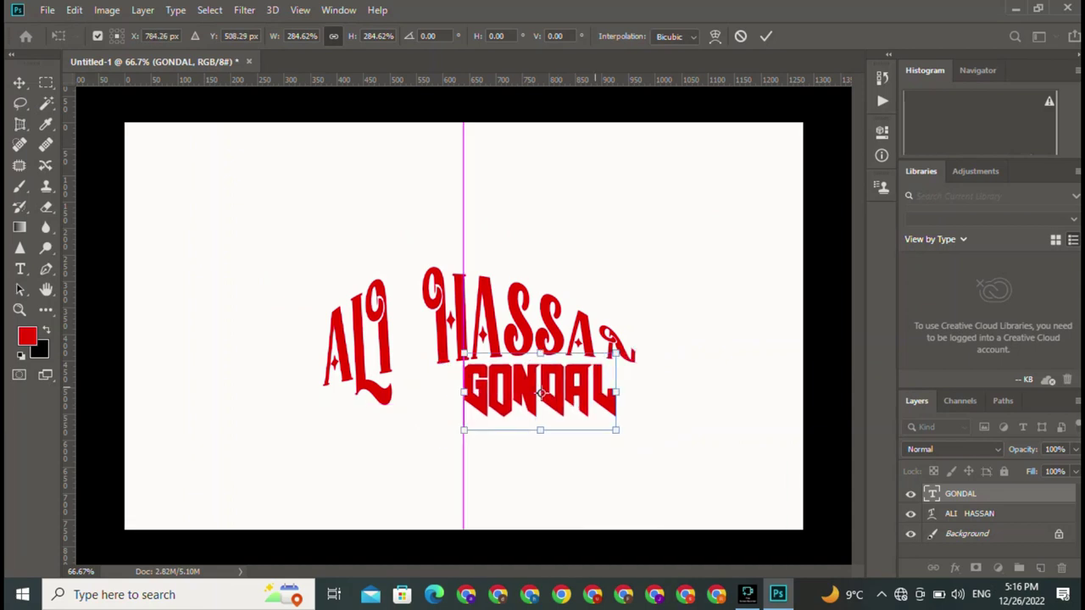
pyautogui.click(766, 35)
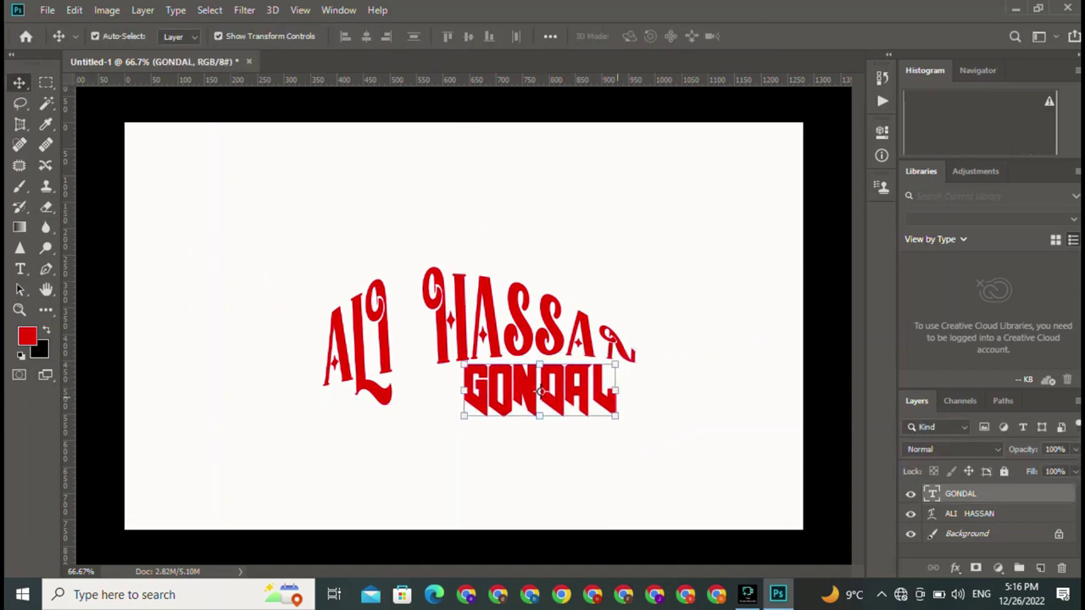
pyautogui.moveTo(617, 365); pyautogui.dragTo(637, 360)
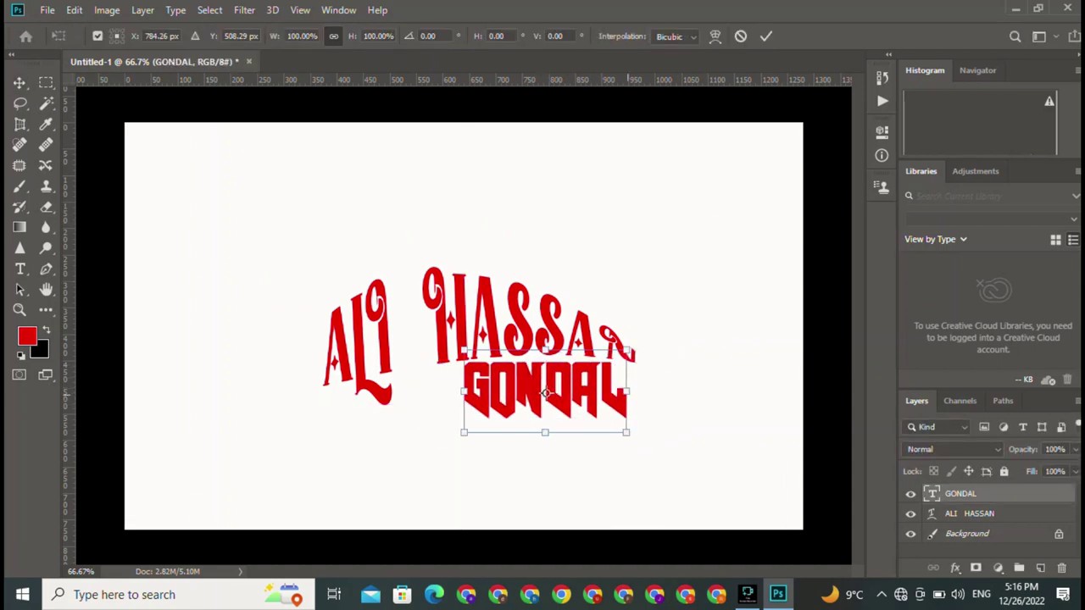
pyautogui.press('Return')
# Select the GONDAL layer and put its text into editing mode.
pyautogui.click(550, 391)
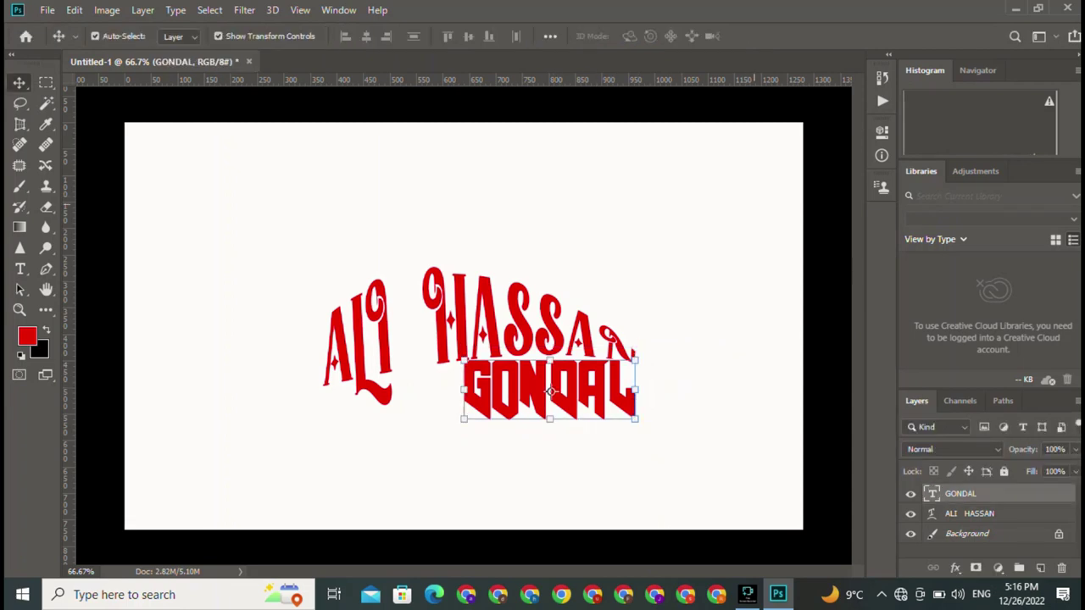
pyautogui.rightClick(549, 403)
pyautogui.press('Escape')
pyautogui.doubleClick(548, 403)
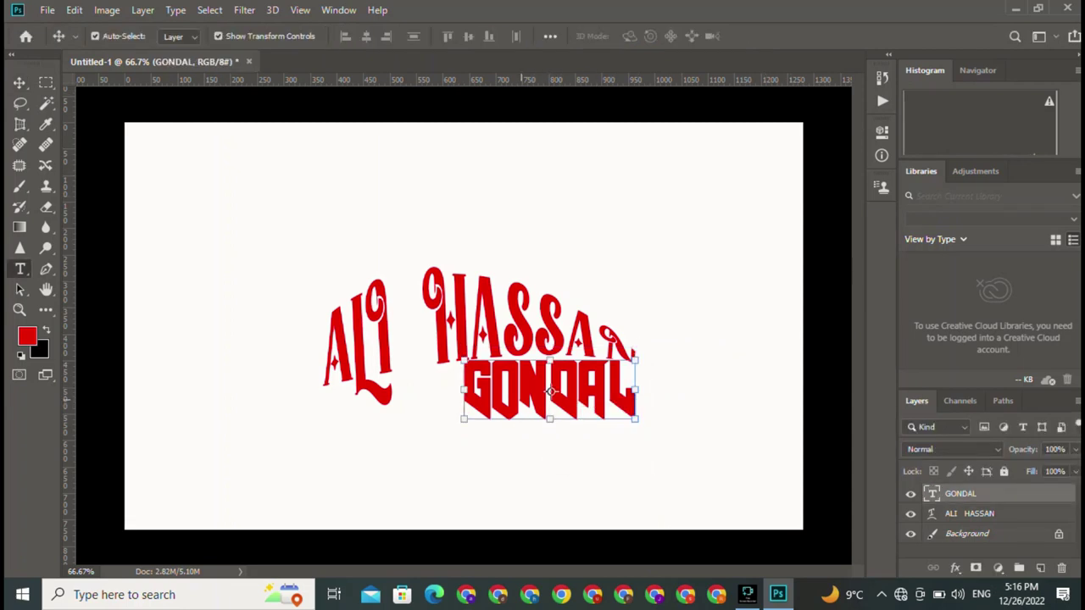
pyautogui.press('ctrl')
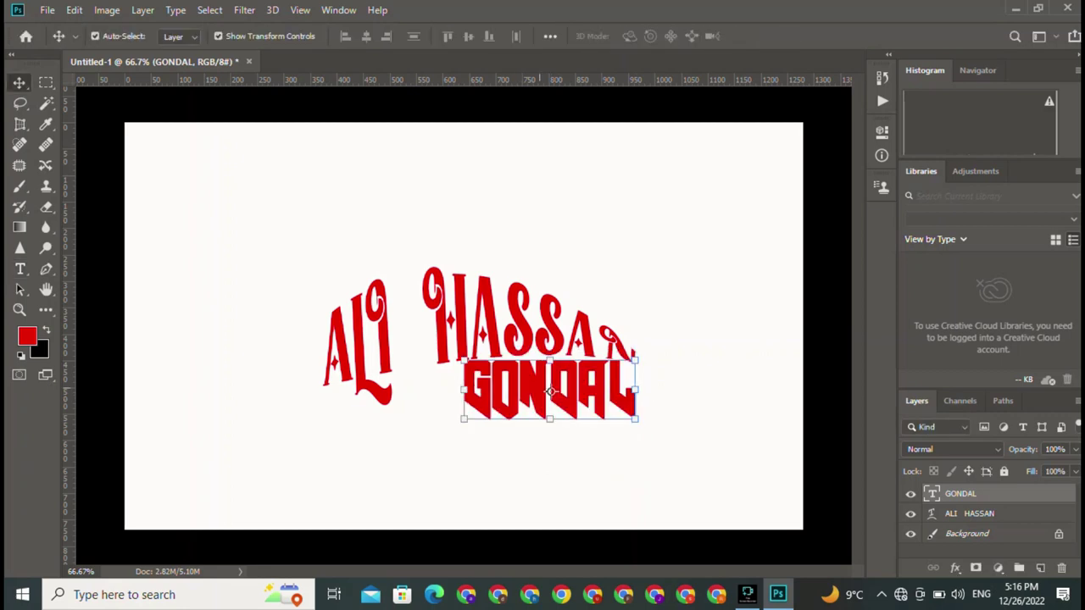
pyautogui.click(519, 386)
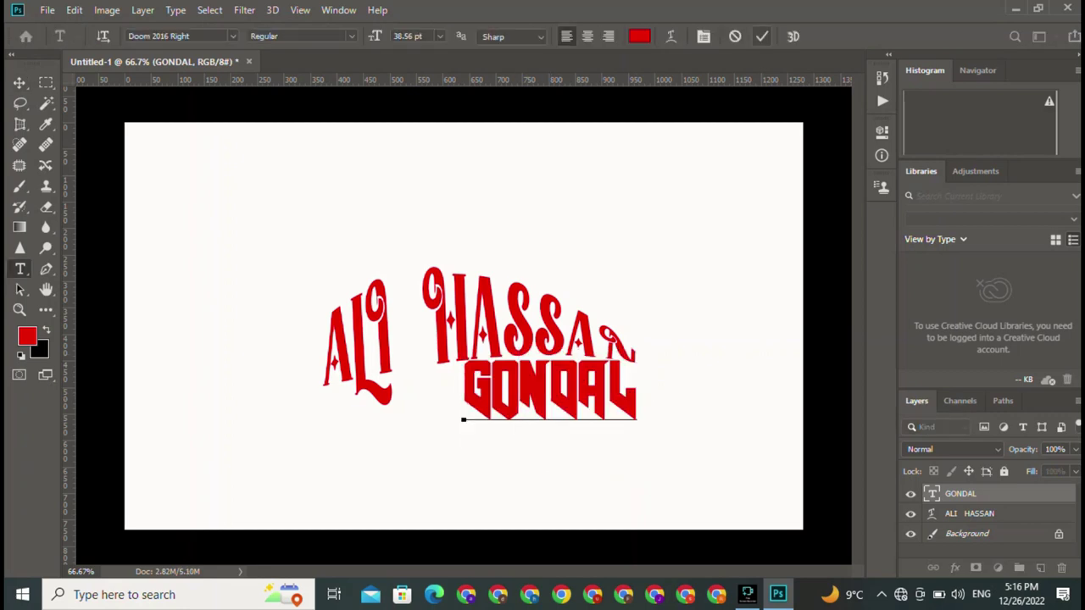
pyautogui.click(671, 37)
pyautogui.click(916, 124)
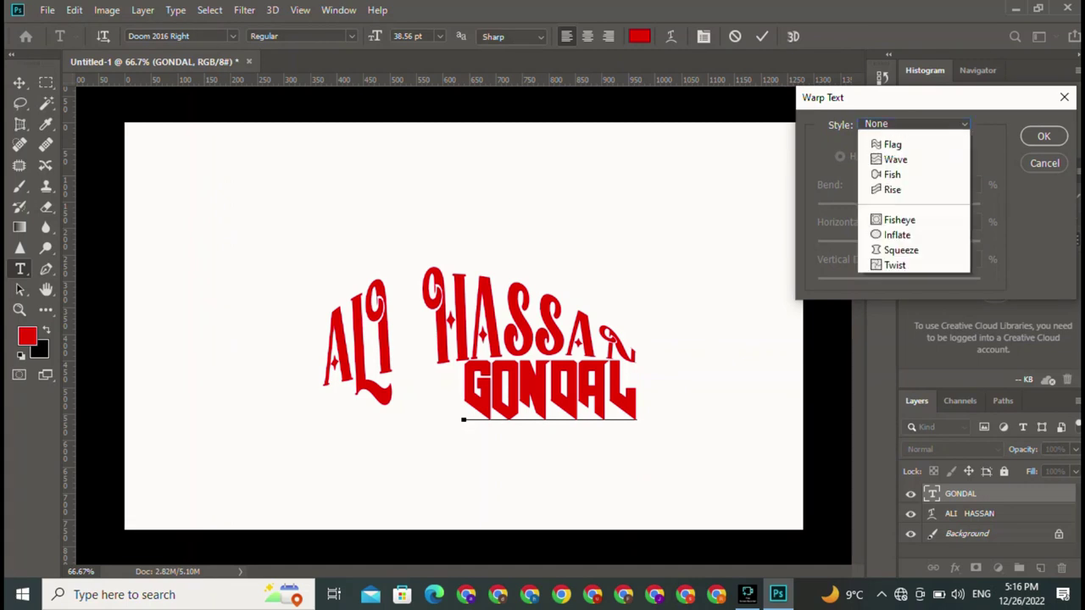
pyautogui.click(905, 183)
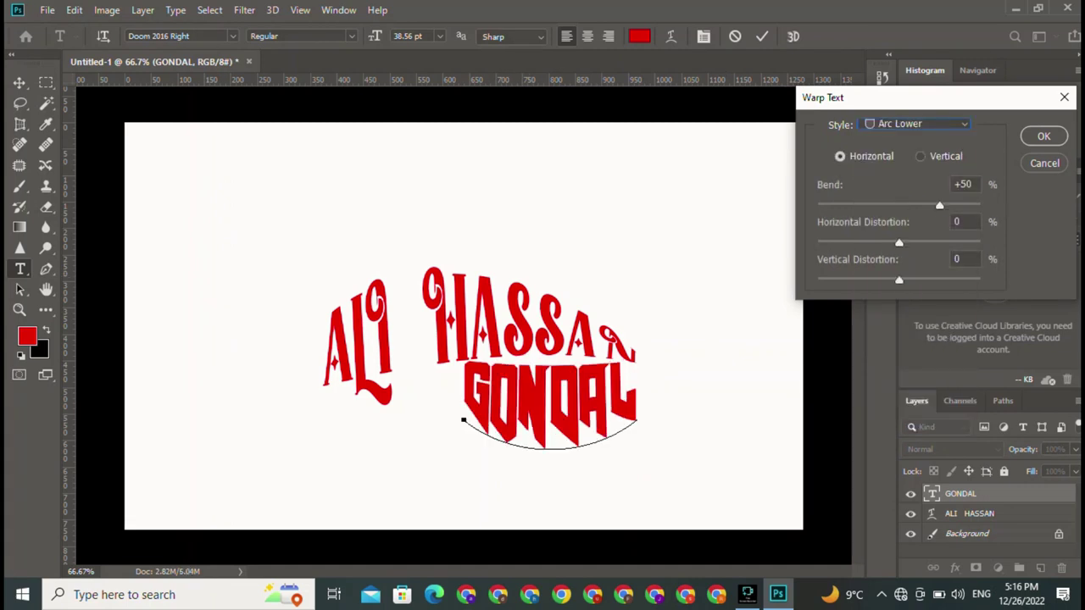
pyautogui.moveTo(939, 205)
pyautogui.mouseDown()
pyautogui.moveTo(956, 205)
pyautogui.moveTo(944, 205)
pyautogui.mouseUp()
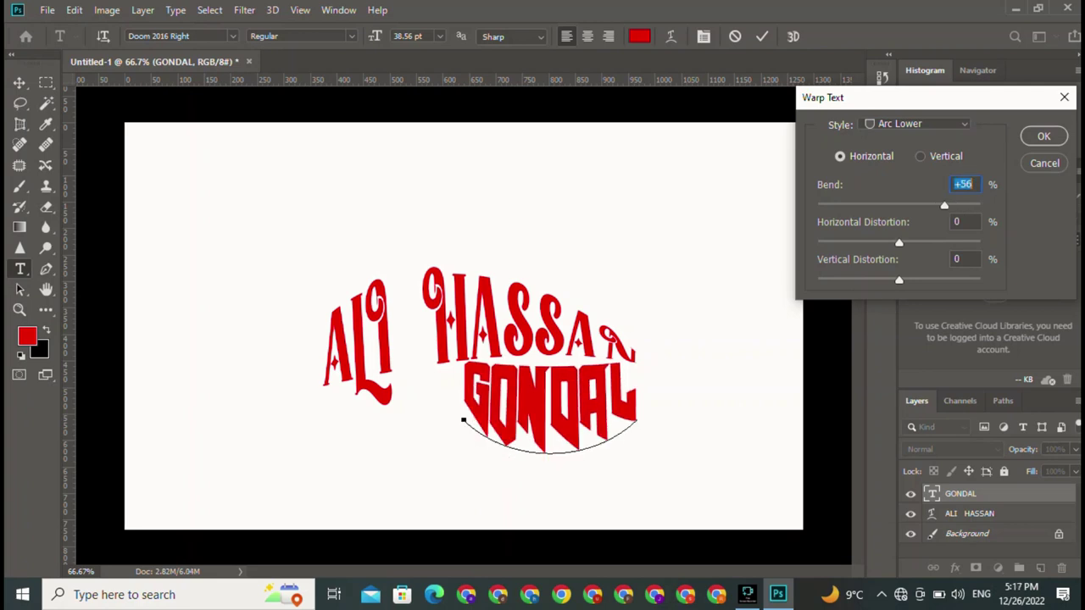
pyautogui.moveTo(898, 242); pyautogui.dragTo(939, 242)
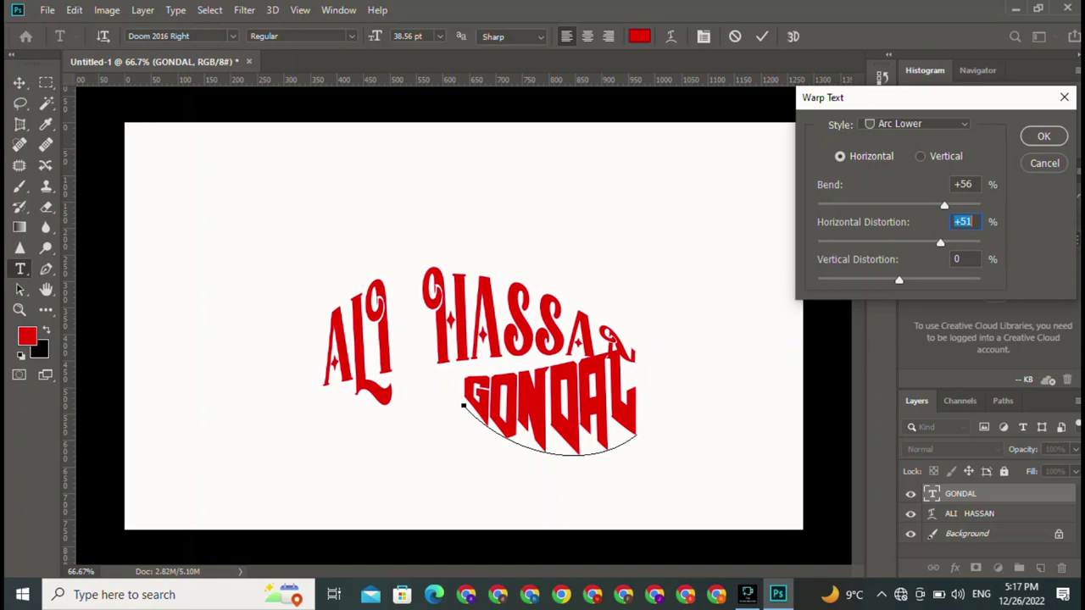
pyautogui.click(1045, 163)
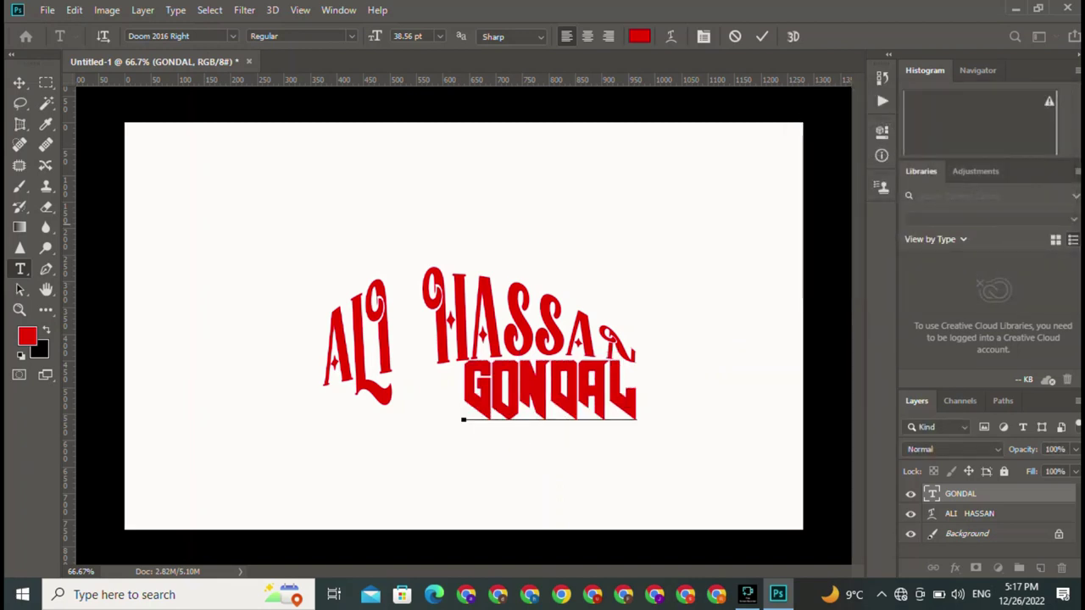
pyautogui.hotkey('ctrl', 'Return')
pyautogui.press('v')
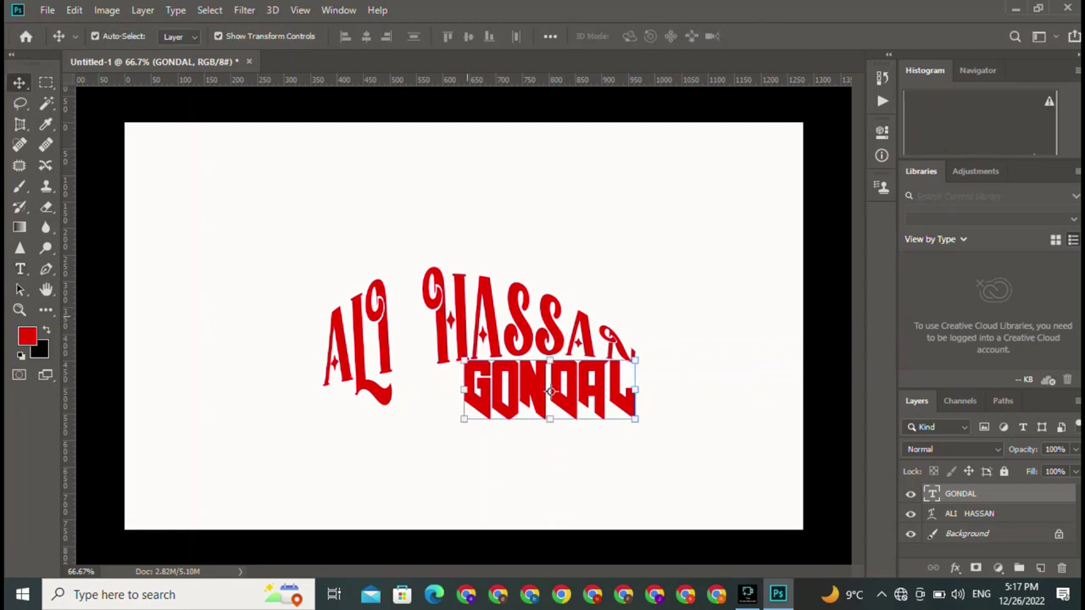
pyautogui.click(480, 337)
pyautogui.moveTo(480, 338)
pyautogui.mouseDown()
pyautogui.moveTo(437, 293)
pyautogui.moveTo(426, 240)
pyautogui.mouseUp()
pyautogui.click(551, 392)
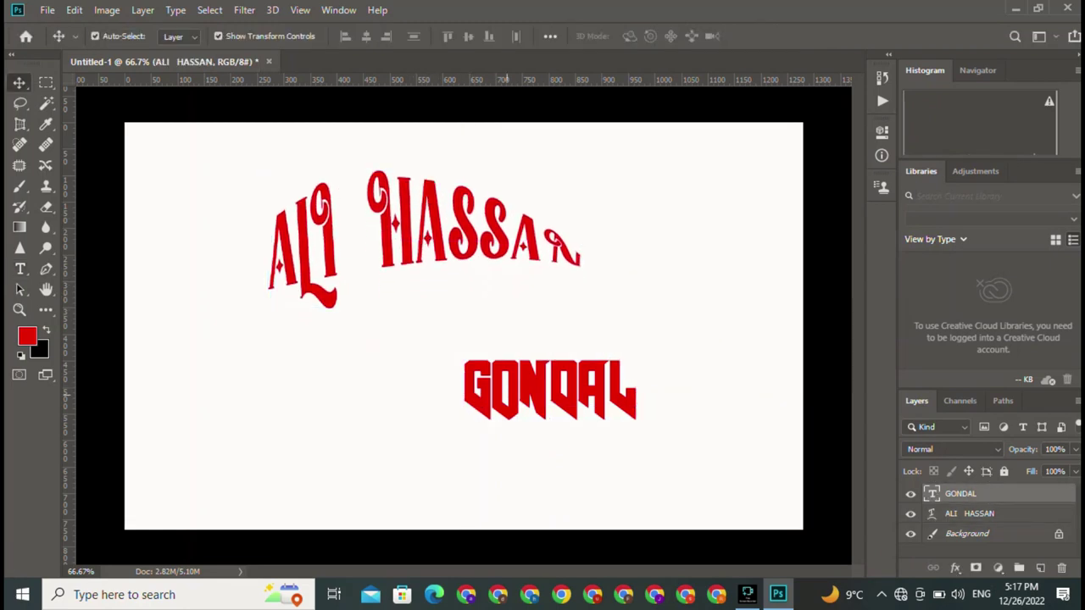
pyautogui.hotkey('ctrl', 't')
pyautogui.moveTo(551, 392); pyautogui.dragTo(440, 333)
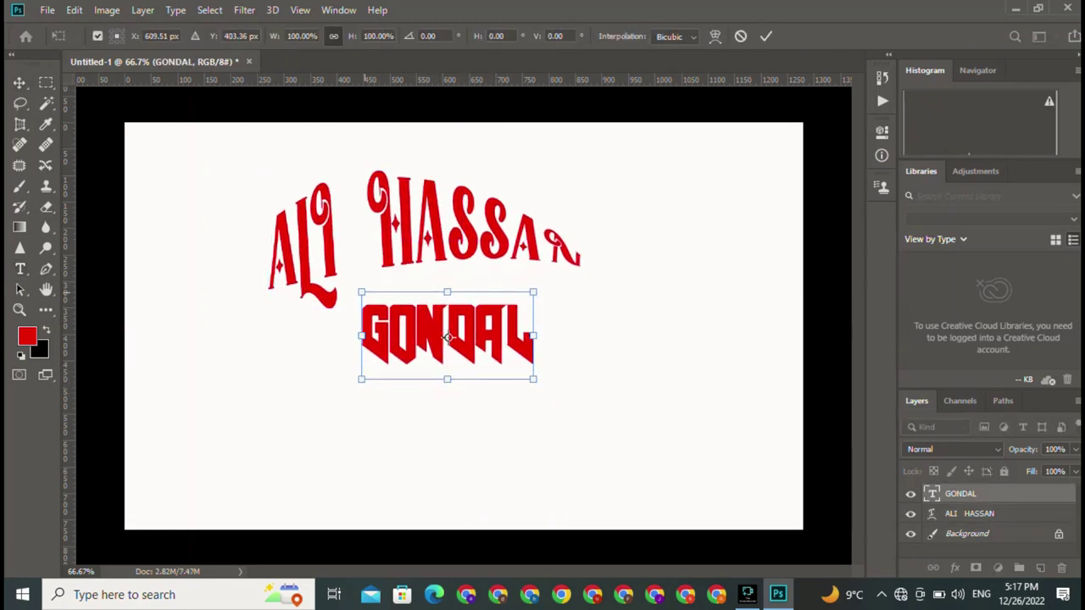
pyautogui.moveTo(346, 285); pyautogui.dragTo(260, 247)
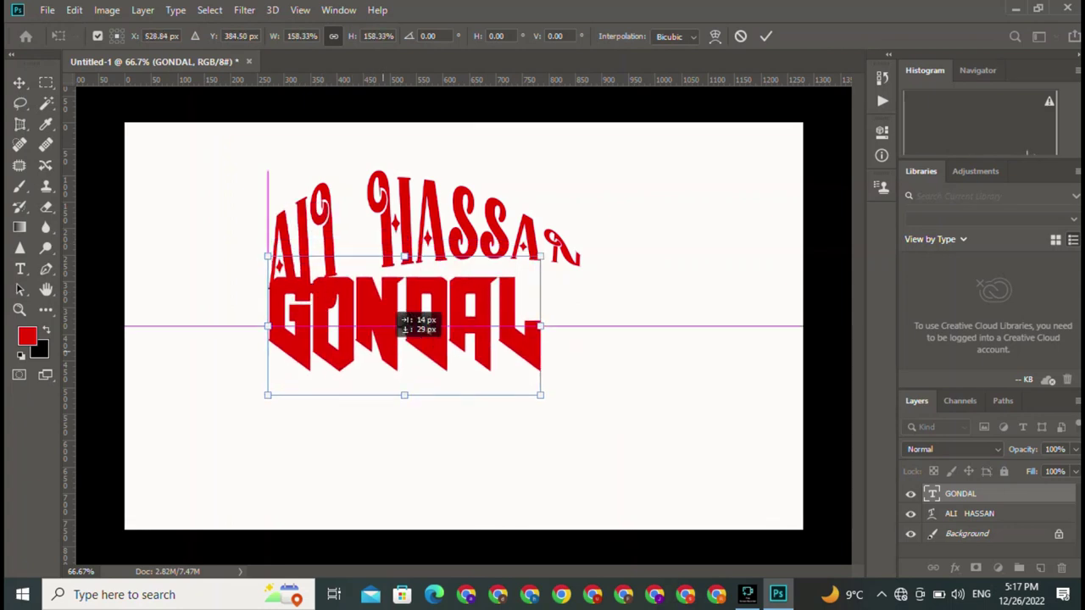
pyautogui.moveTo(397, 312); pyautogui.dragTo(405, 338)
pyautogui.moveTo(540, 336); pyautogui.dragTo(582, 337)
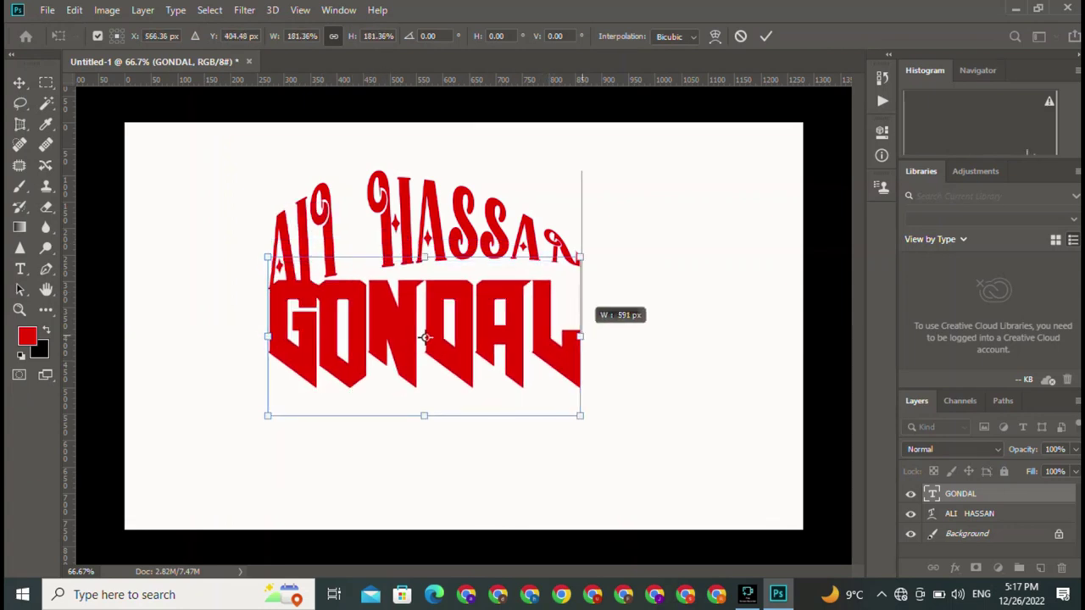
pyautogui.click(766, 36)
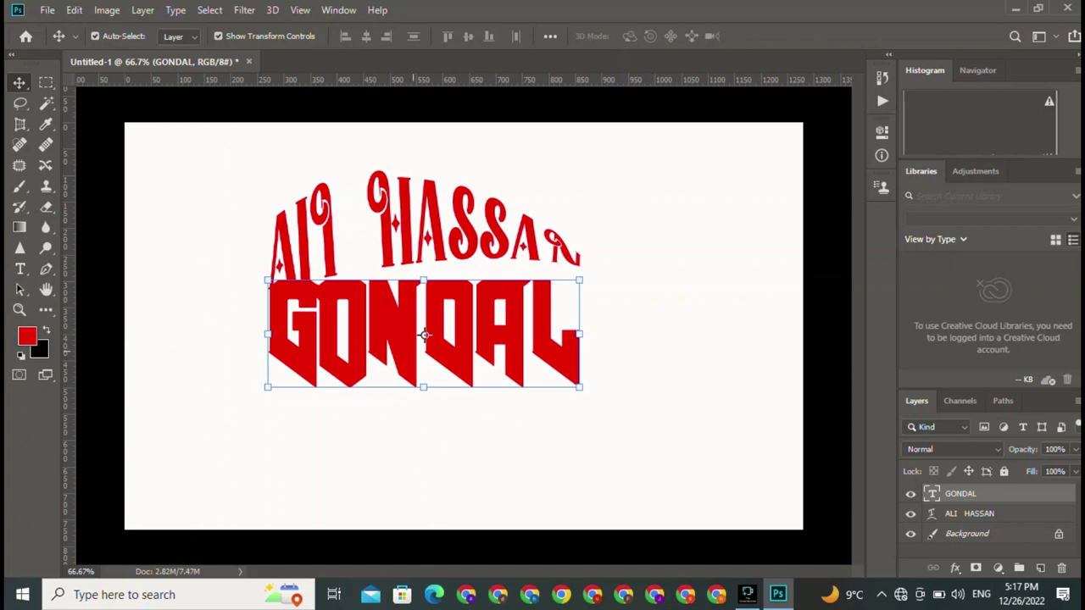
pyautogui.hotkey('ctrl', 't')
pyautogui.press('Return')
pyautogui.press('t')
pyautogui.click(424, 335)
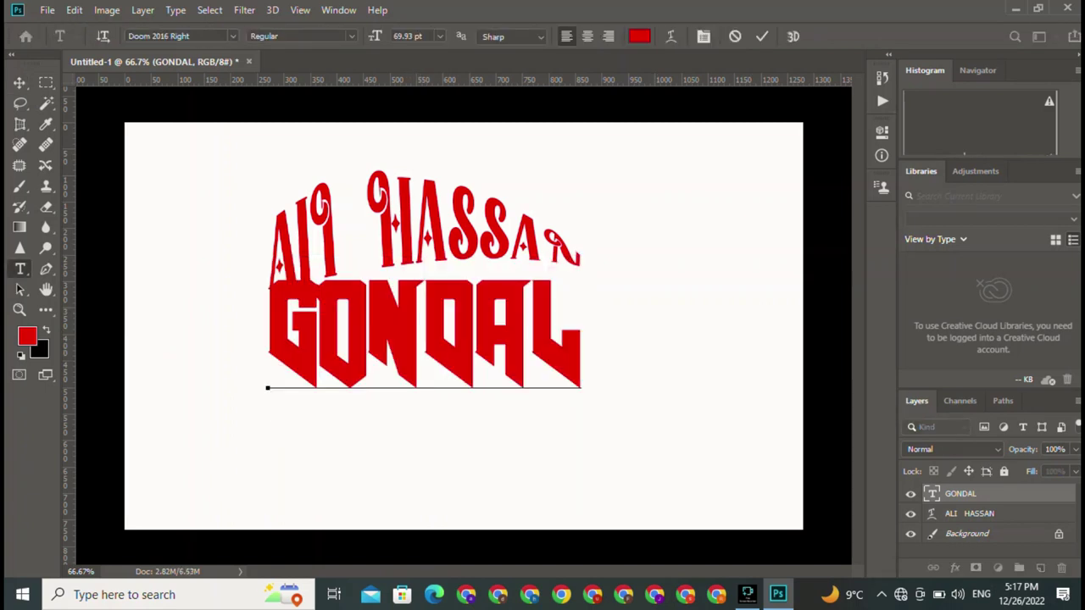
# Give GONDAL an Arc Lower warp with a bend of +54.
pyautogui.click(671, 36)
pyautogui.click(914, 123)
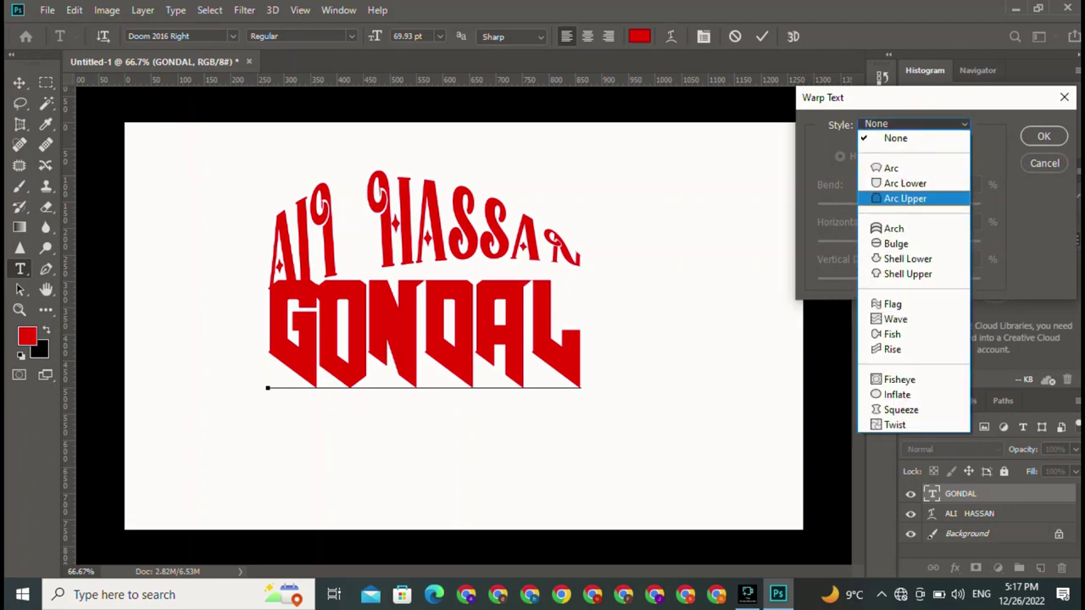
pyautogui.click(905, 183)
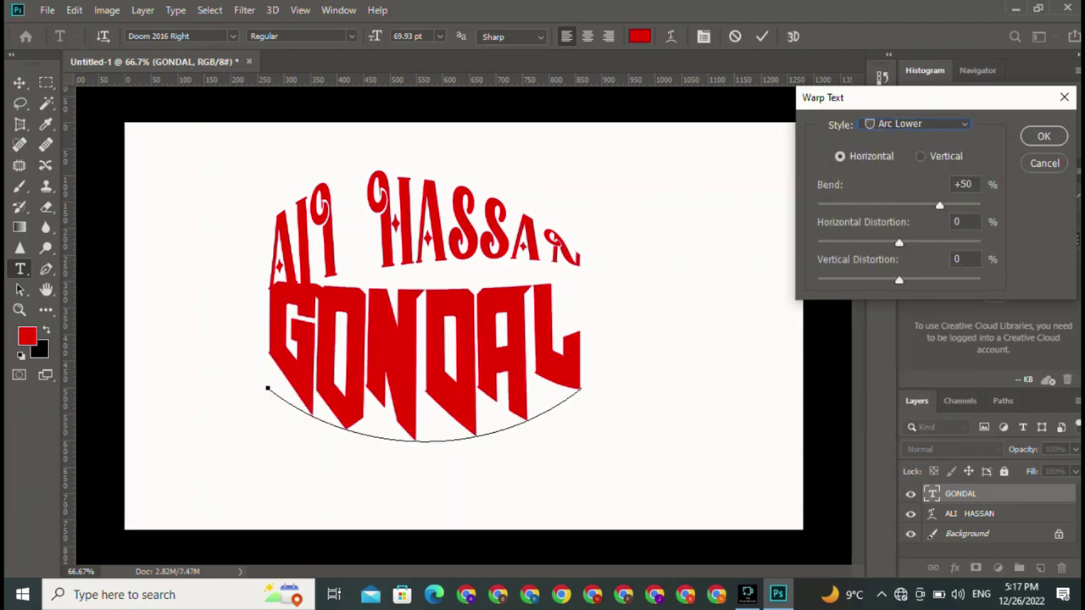
pyautogui.press('Tab')
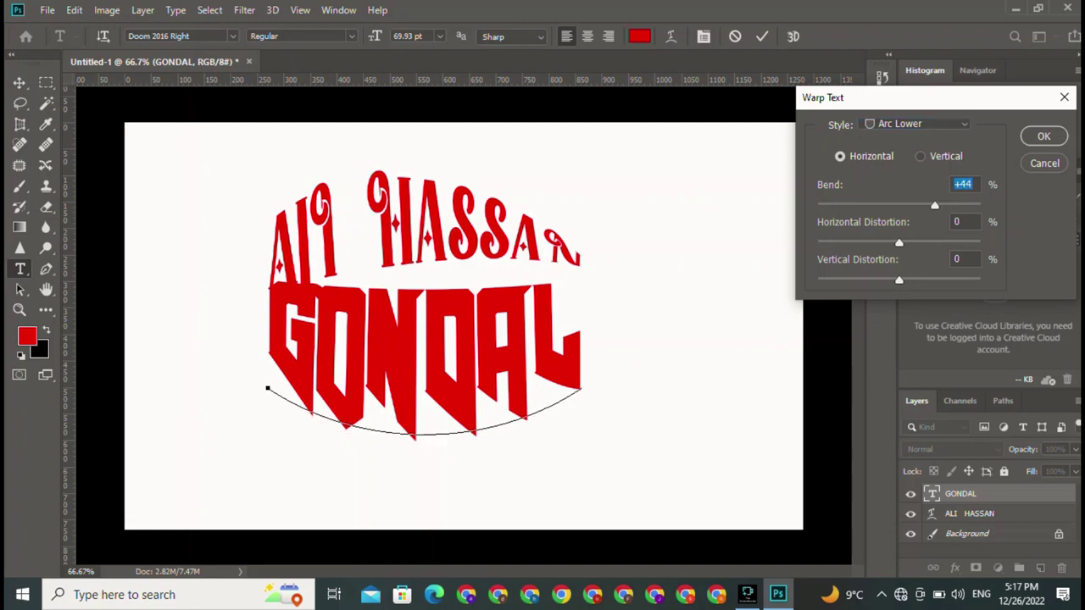
pyautogui.press('Down')
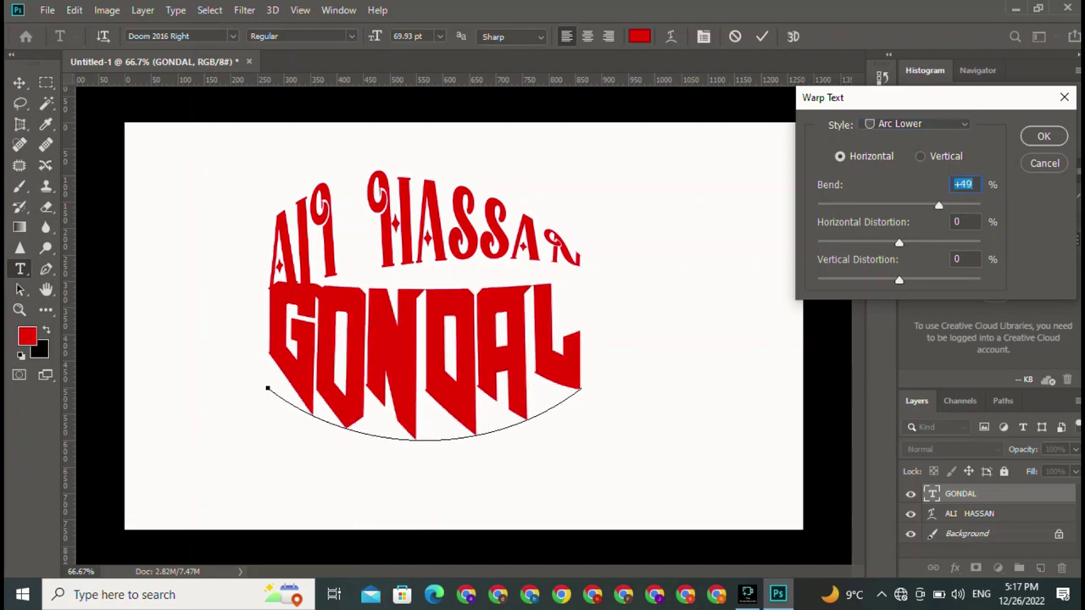
pyautogui.press('Up')
pyautogui.press('Up')
pyautogui.press('Up')
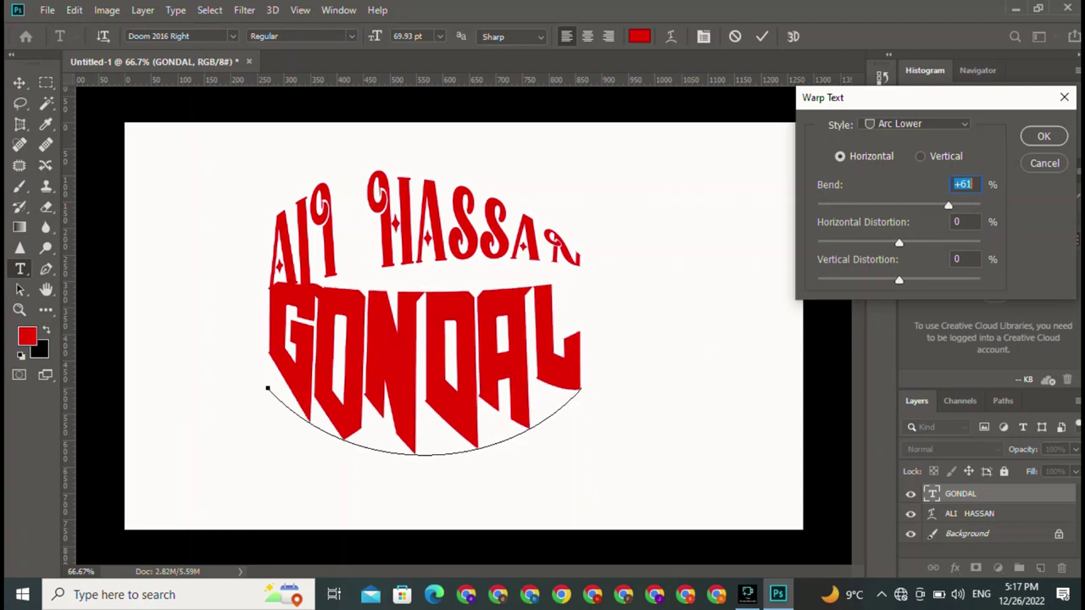
pyautogui.press('Down')
pyautogui.press('Down')
pyautogui.press('Down')
pyautogui.press('Tab')
pyautogui.press('Up')
pyautogui.press('Up')
pyautogui.press('Up')
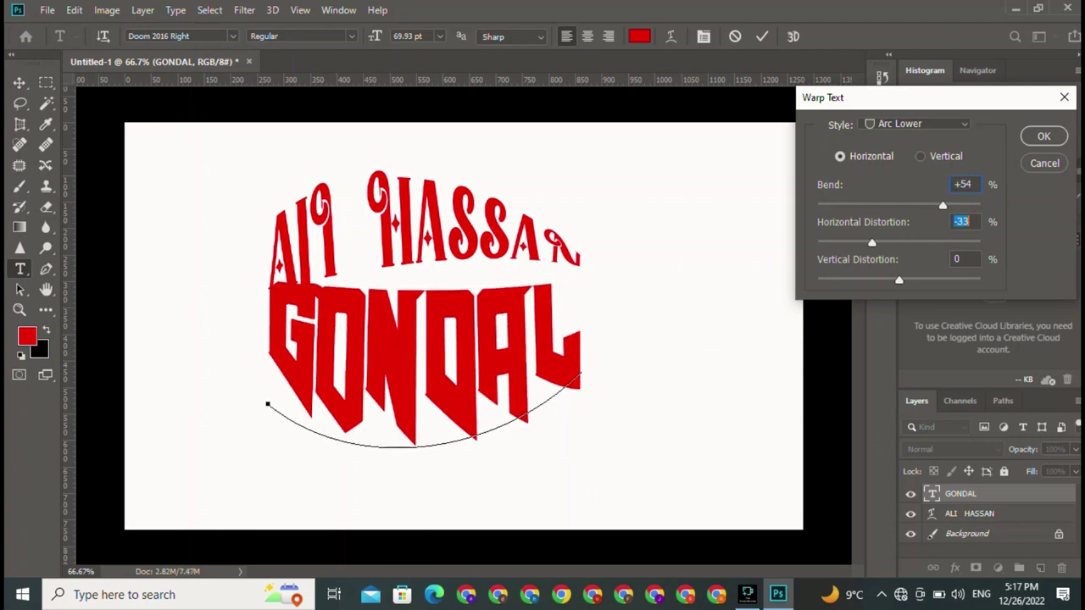
pyautogui.press('Up')
pyautogui.press('Up')
pyautogui.press('Up')
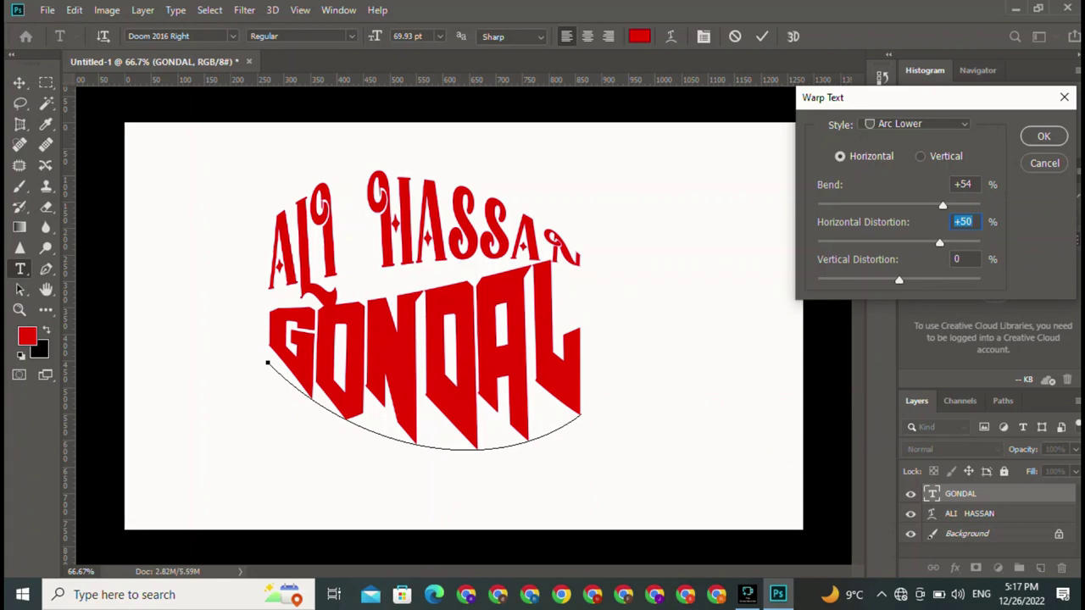
pyautogui.press('Up')
pyautogui.press('Up')
pyautogui.press('Up')
pyautogui.press('Up')
pyautogui.press('Up')
pyautogui.press('Up')
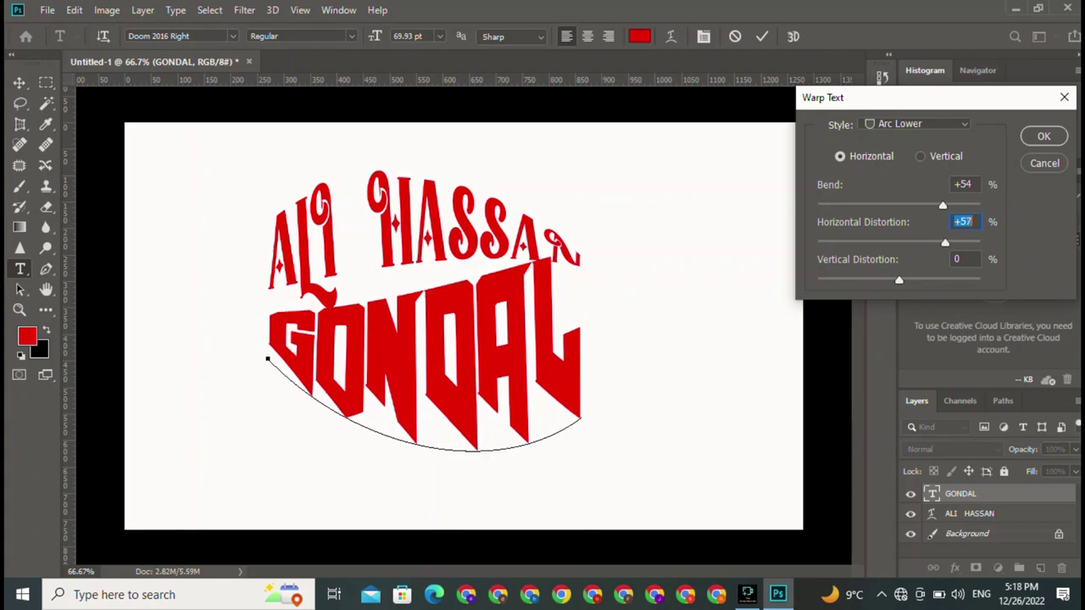
pyautogui.press('Up')
pyautogui.press('Up')
pyautogui.press('Up')
pyautogui.press('Up')
pyautogui.press('Up')
pyautogui.press('Up')
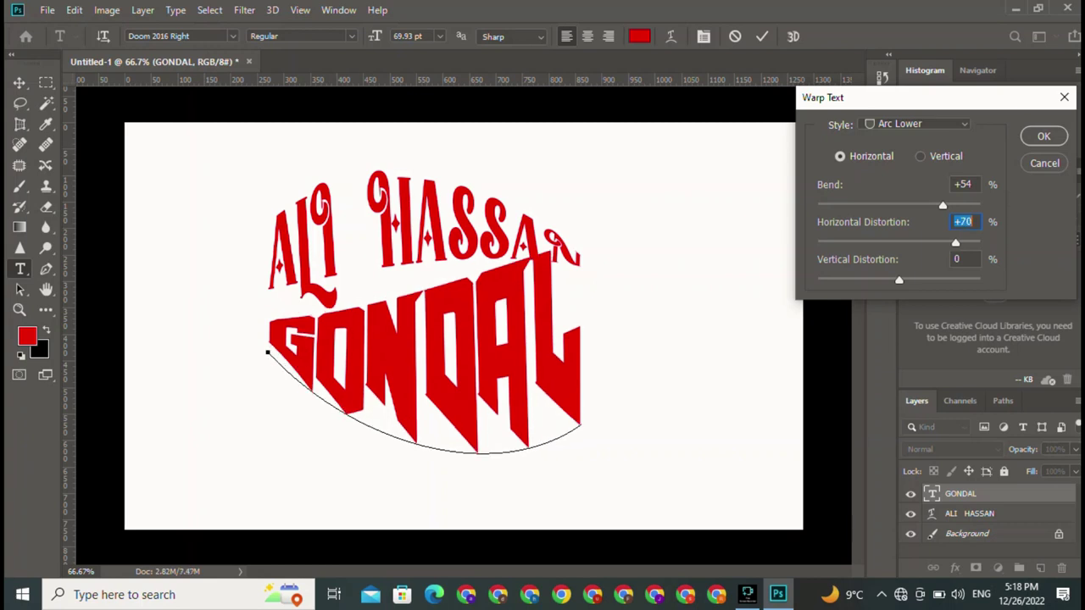
pyautogui.press('Return')
pyautogui.hotkey('ctrl', 'Return')
pyautogui.press('v')
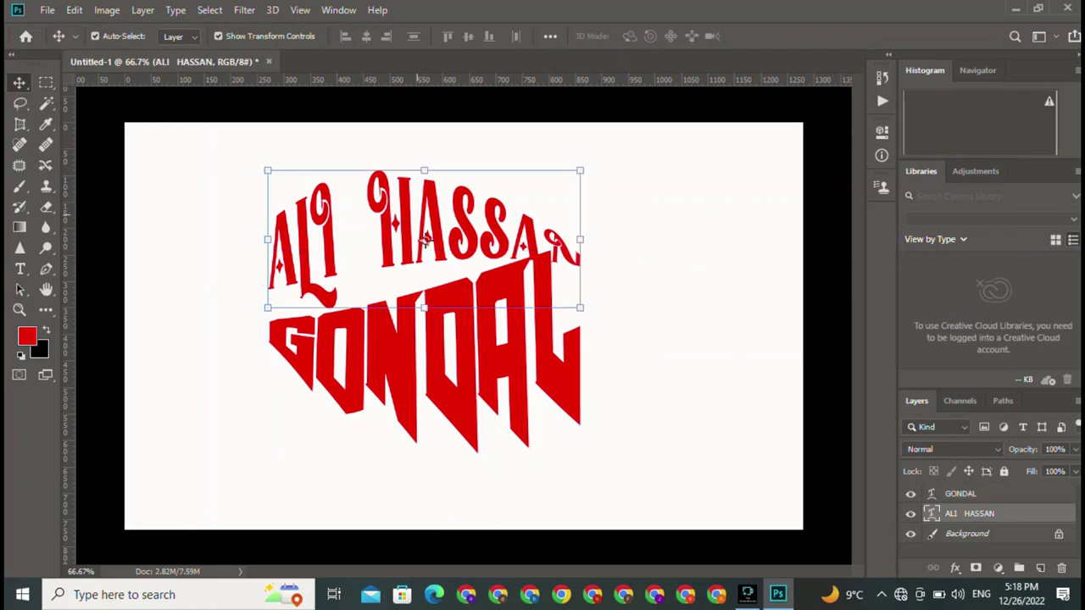
pyautogui.moveTo(429, 176)
pyautogui.mouseDown()
pyautogui.moveTo(414, 195)
pyautogui.moveTo(437, 204)
pyautogui.mouseUp()
pyautogui.click(477, 491)
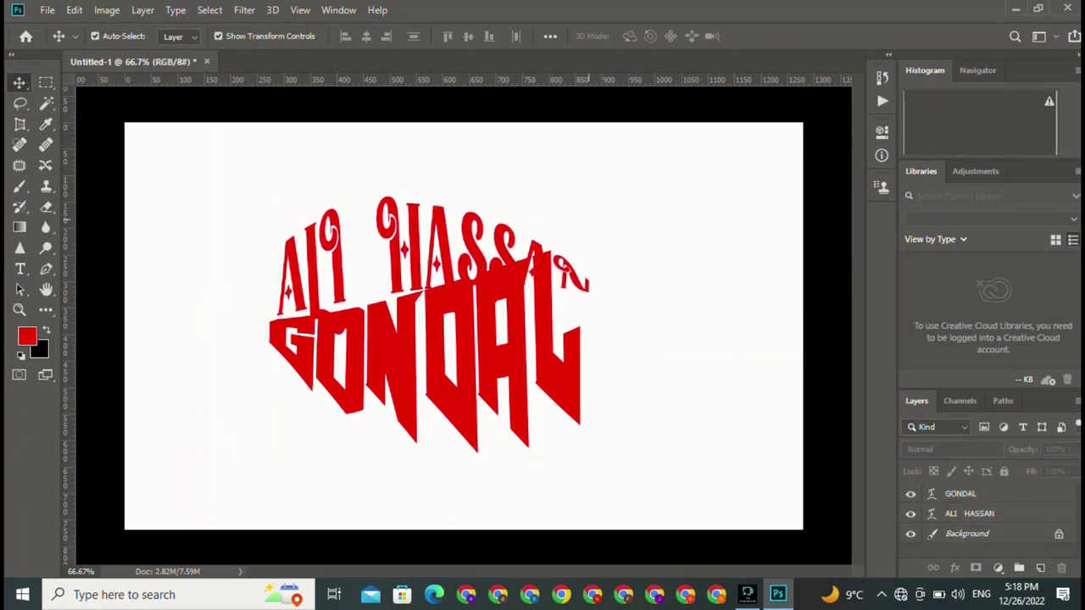
pyautogui.click(434, 268)
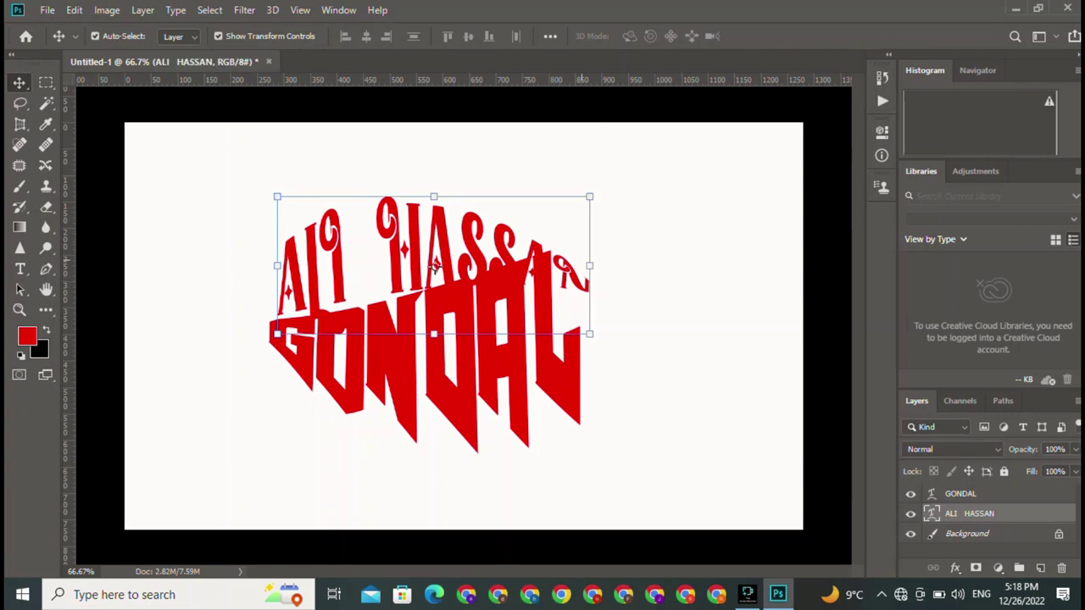
pyautogui.hotkey('ctrl', 't')
pyautogui.moveTo(434, 257); pyautogui.dragTo(421, 244)
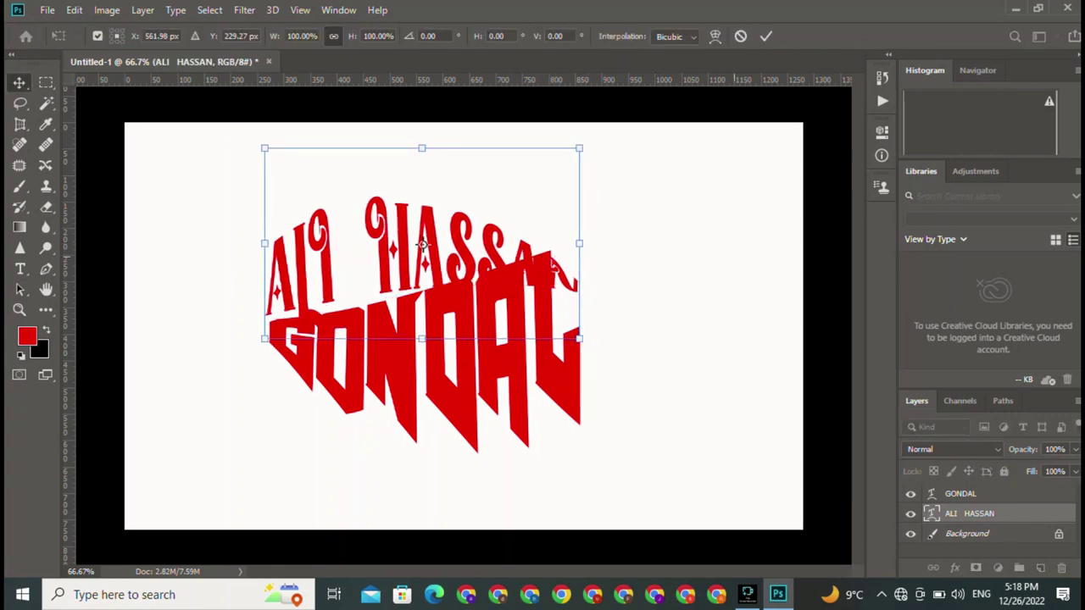
pyautogui.press('Return')
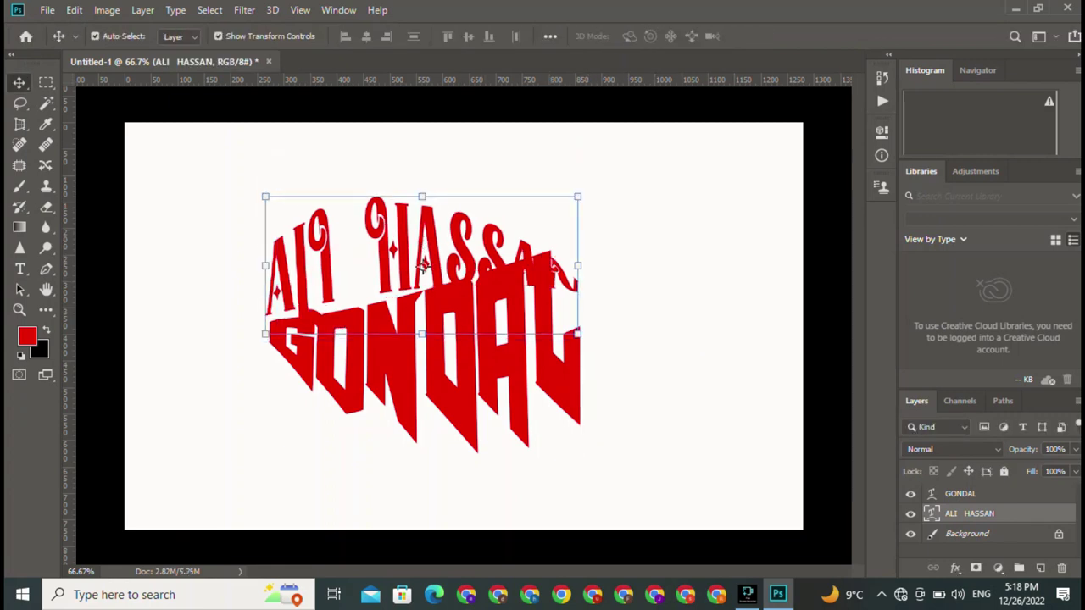
pyautogui.rightClick(975, 514)
pyautogui.press('Escape')
pyautogui.click(20, 268)
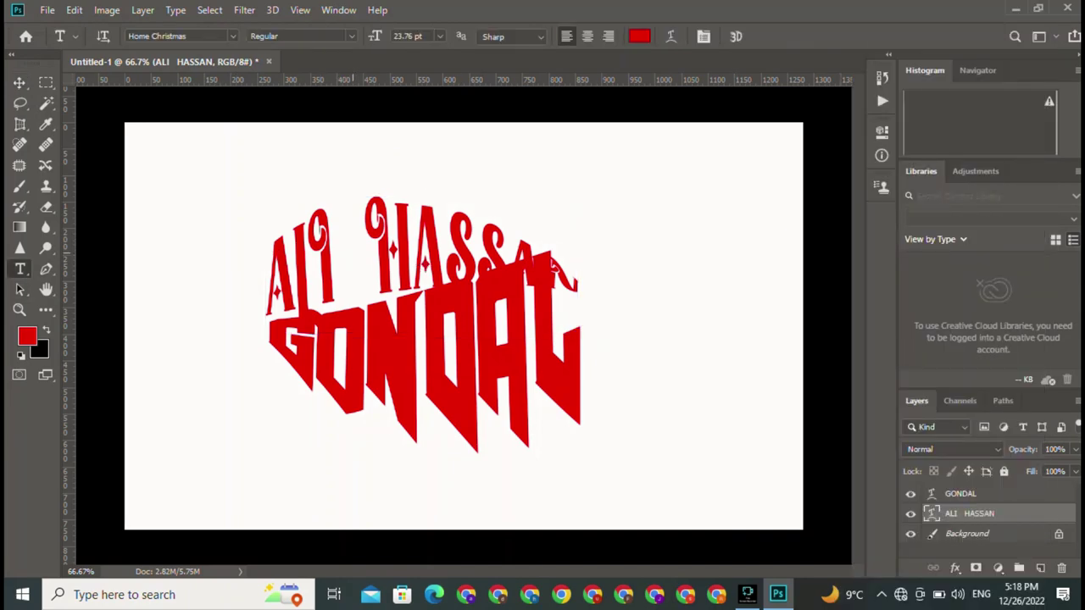
pyautogui.rightClick(360, 230)
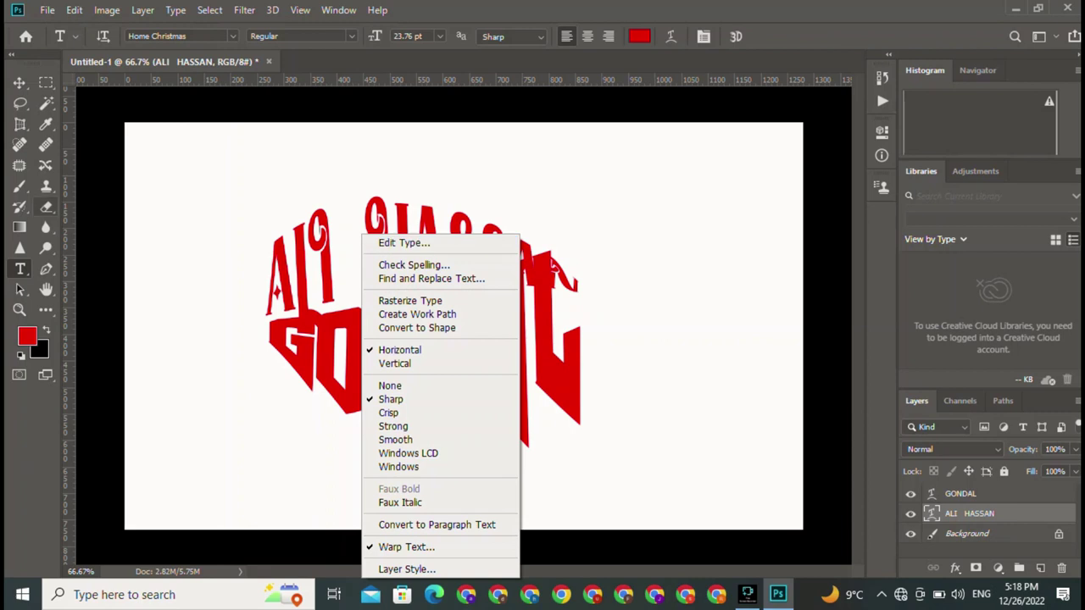
pyautogui.click(19, 82)
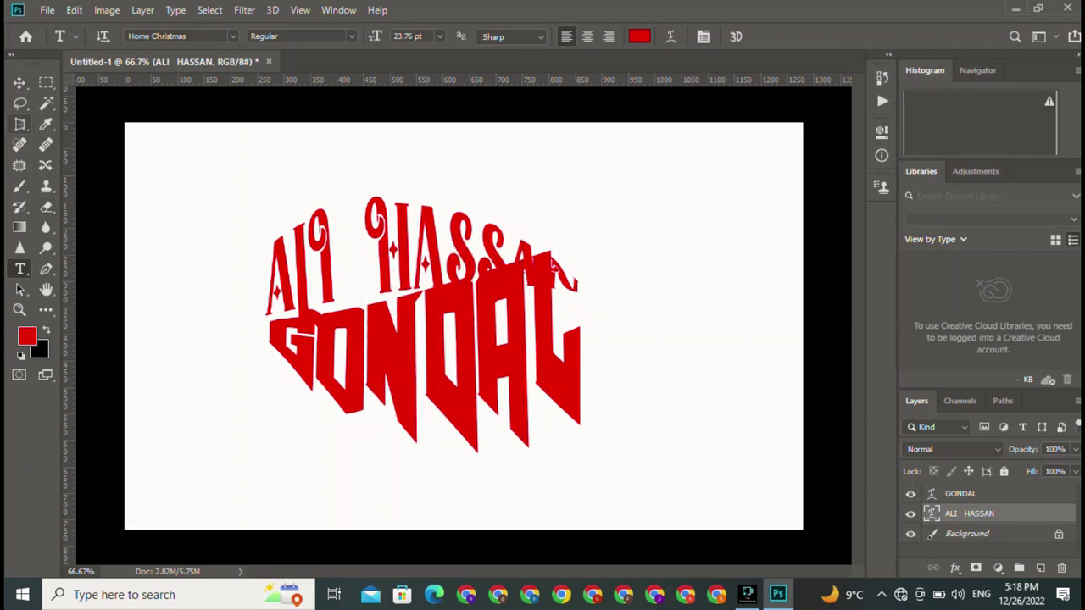
pyautogui.click(19, 82)
# Select the GONDAL layer and commit a Free Transform on it unchanged.
pyautogui.click(283, 273)
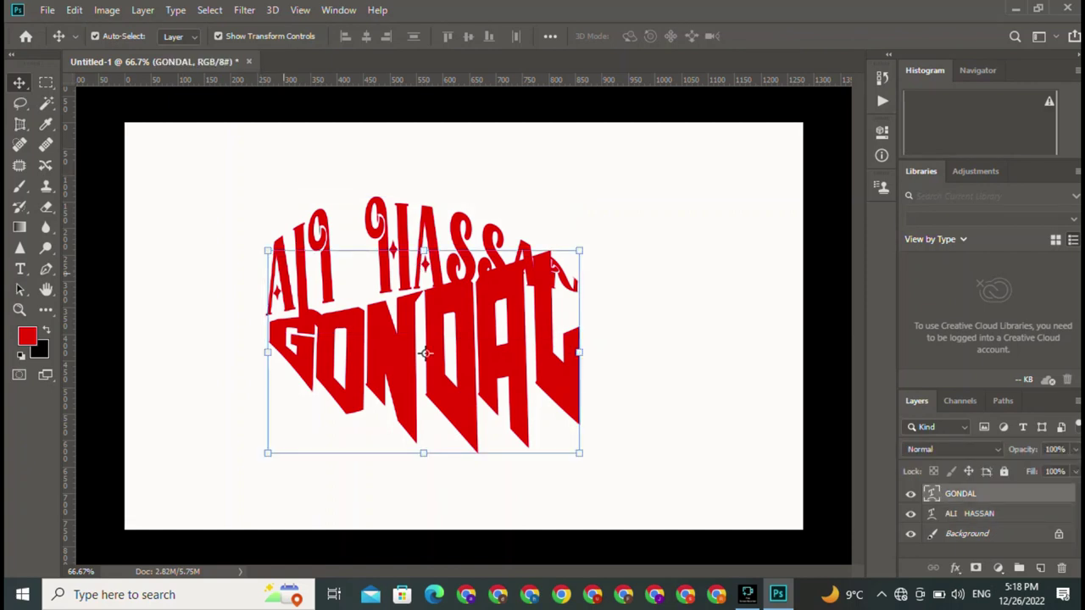
pyautogui.rightClick(283, 273)
pyautogui.click(296, 283)
pyautogui.hotkey('ctrl', 't')
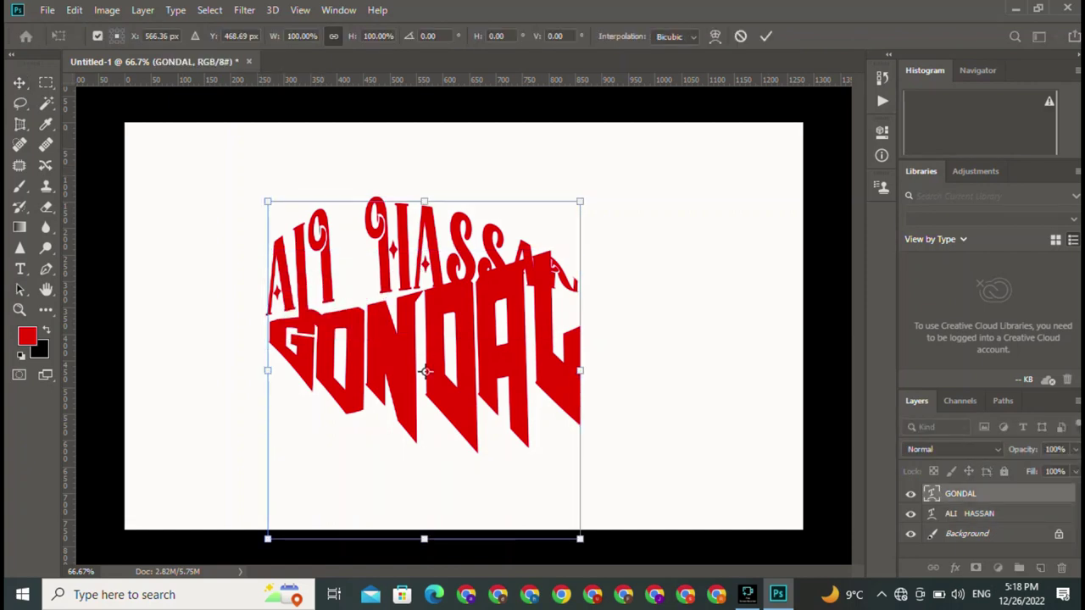
pyautogui.click(766, 36)
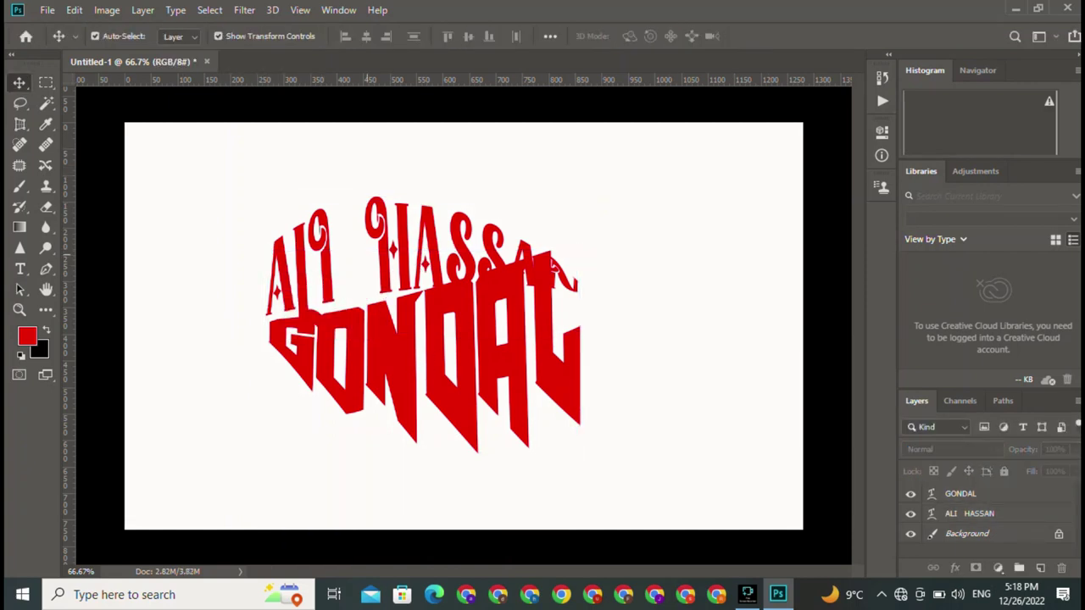
pyautogui.click(970, 514)
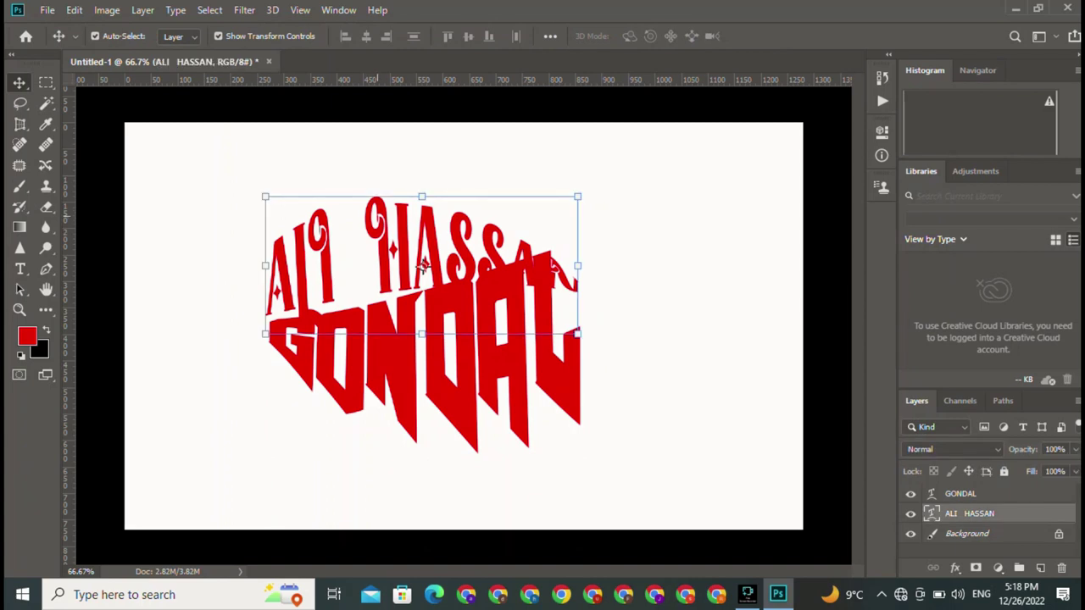
pyautogui.hotkey('ctrl', 't')
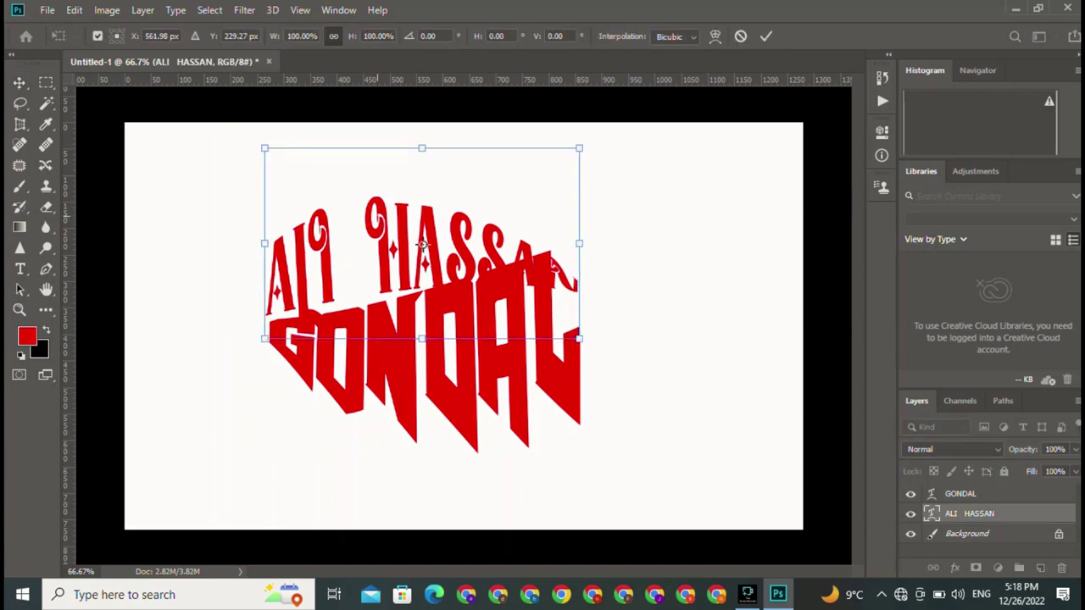
pyautogui.rightClick(378, 217)
pyautogui.click(405, 314)
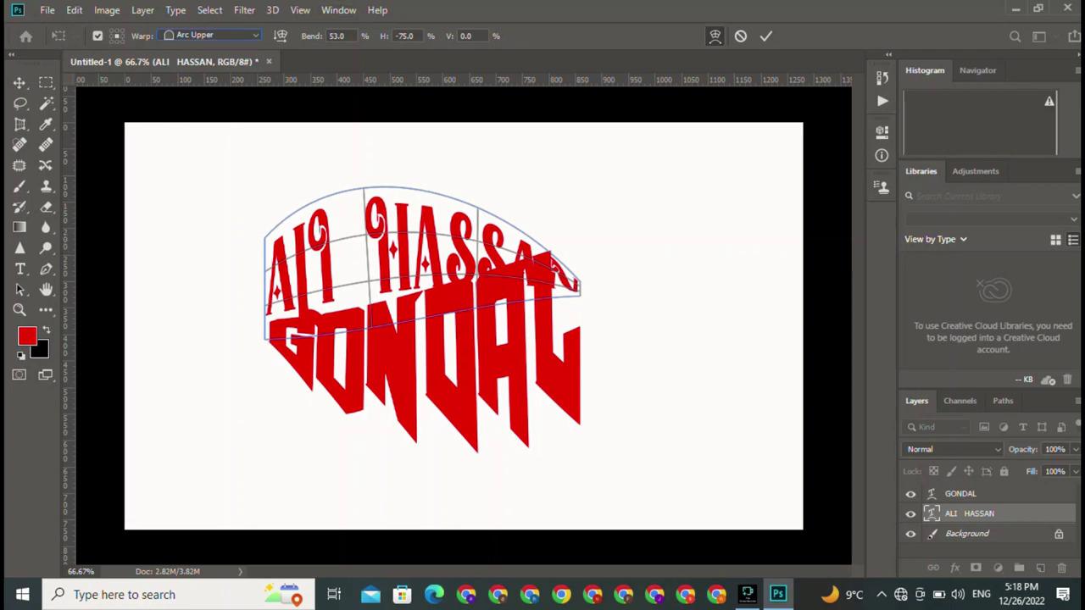
pyautogui.click(212, 35)
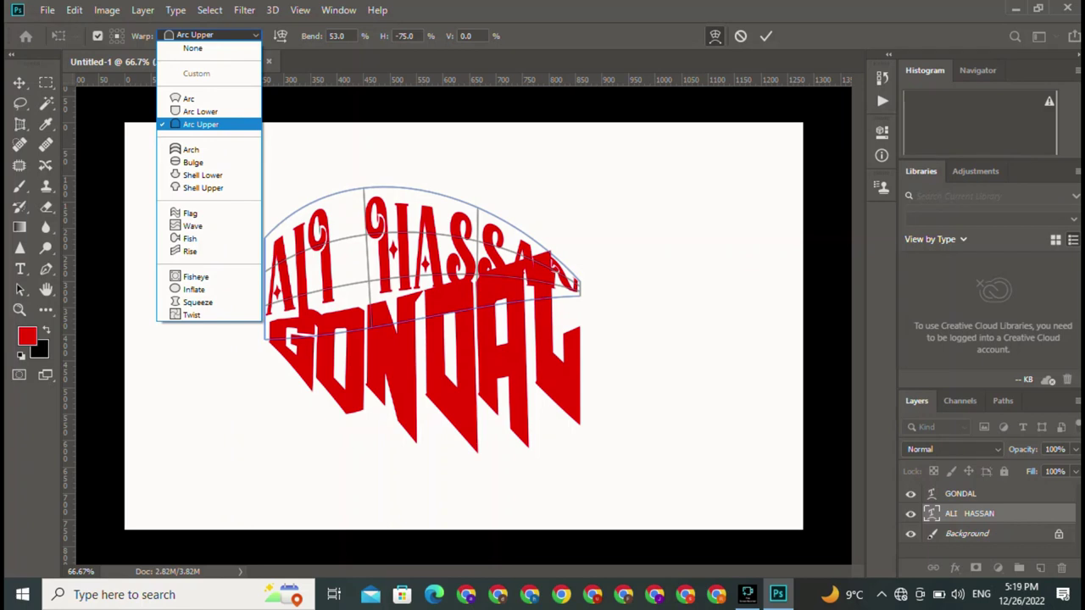
pyautogui.press('Return')
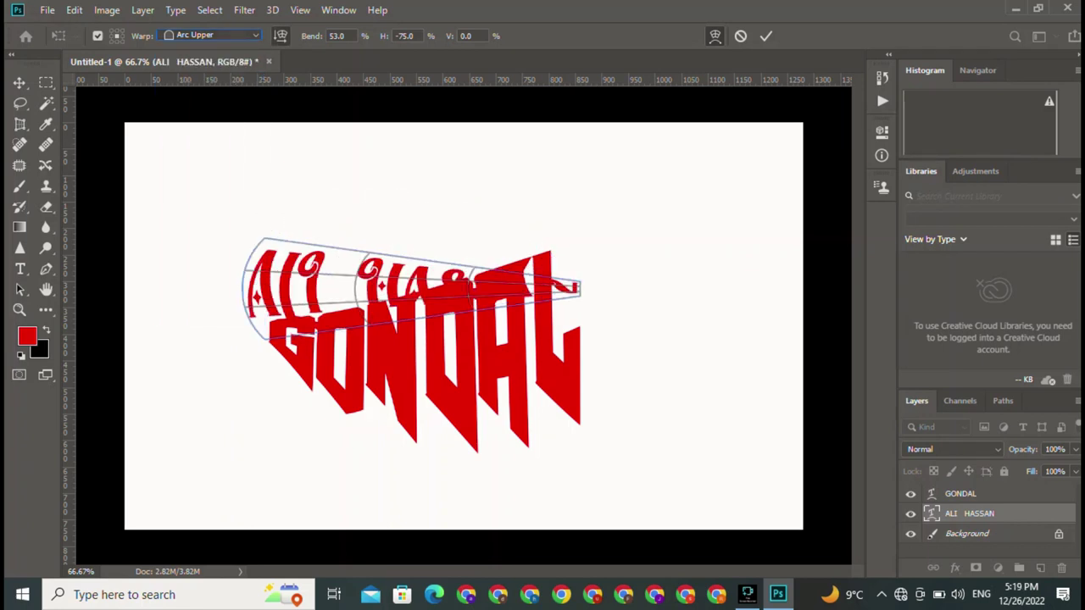
pyautogui.click(280, 36)
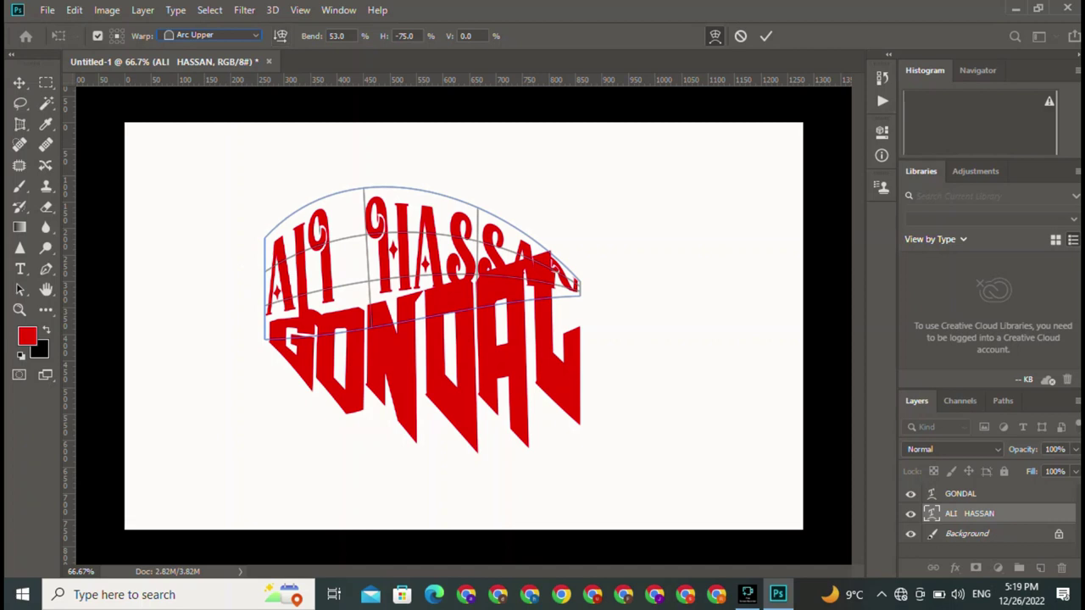
pyautogui.click(765, 35)
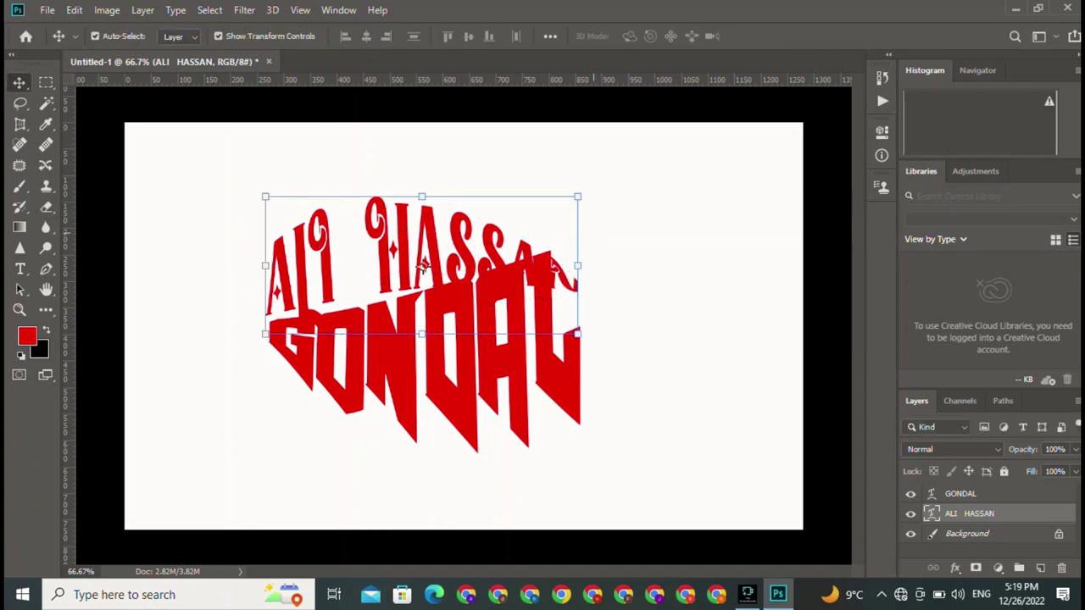
pyautogui.hotkey('ctrl', 't')
pyautogui.click(765, 35)
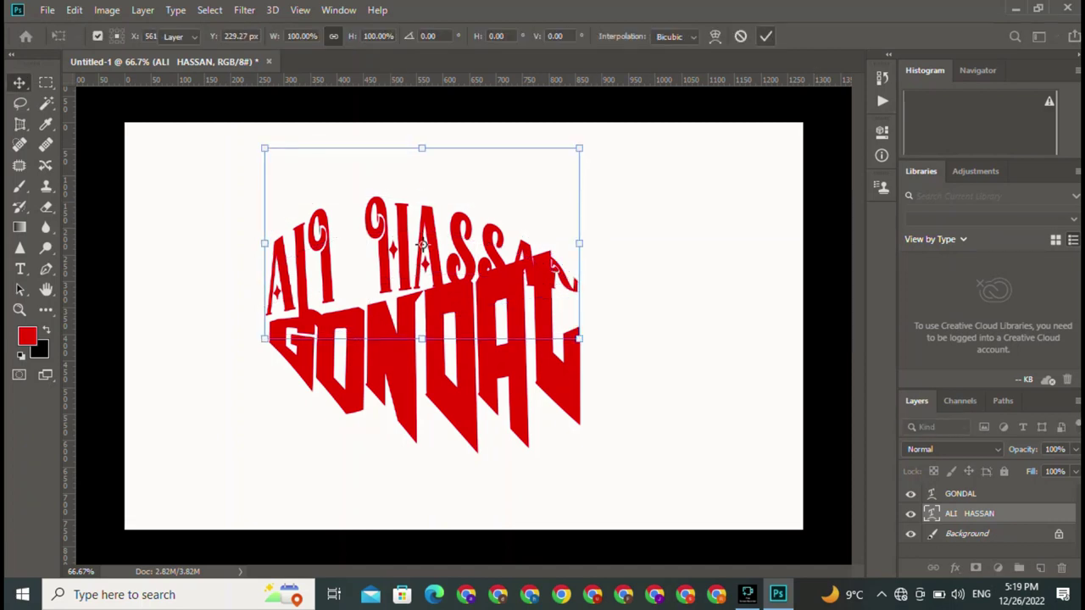
pyautogui.click(426, 352)
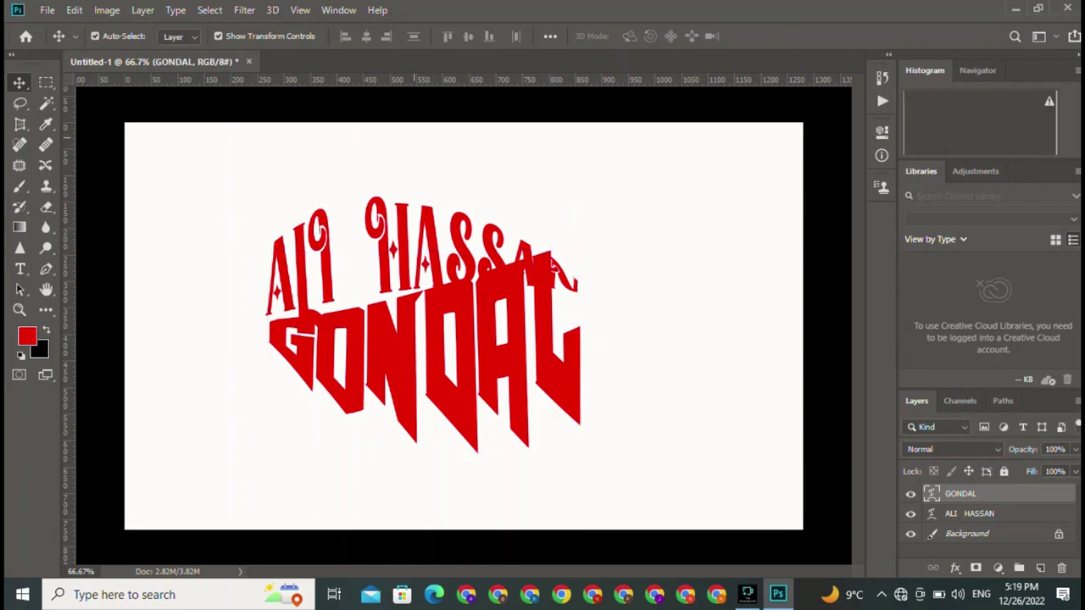
pyautogui.click(421, 266)
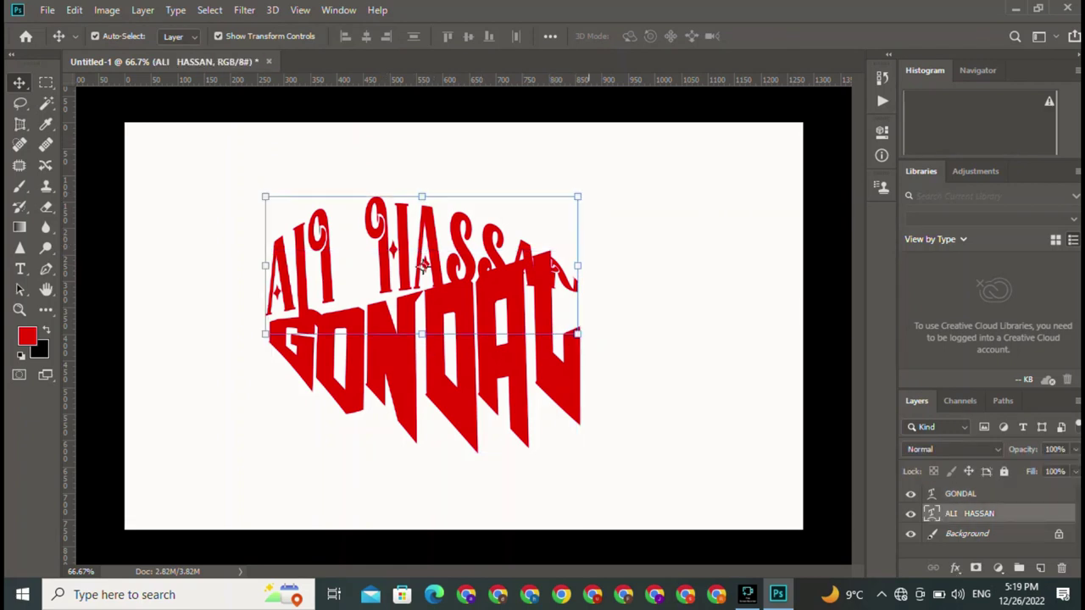
# Select all of the ALI HASSAN text and review its type options.
pyautogui.doubleClick(422, 265)
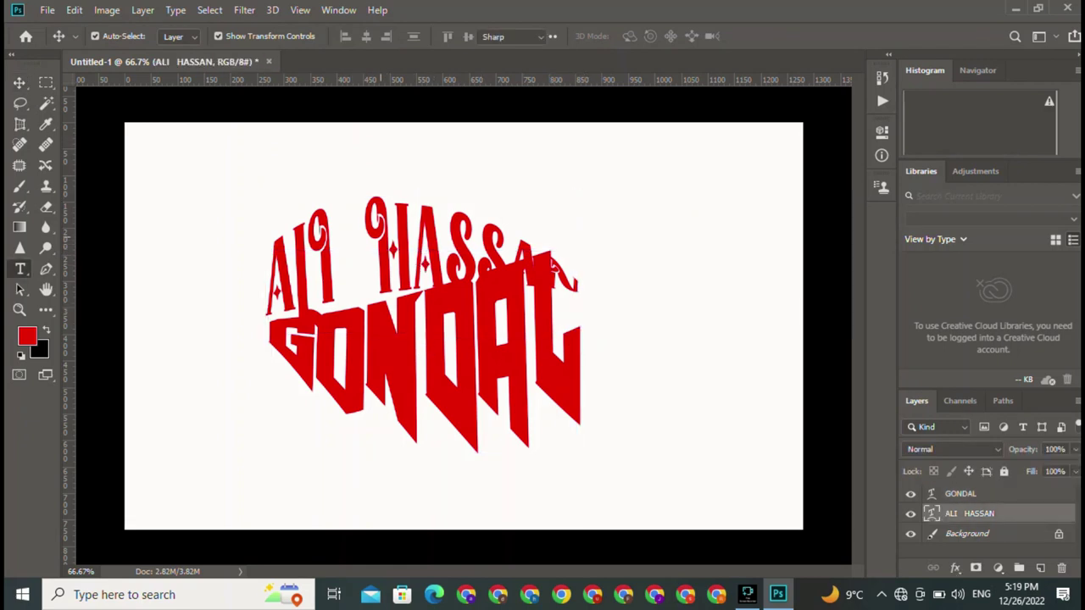
pyautogui.hotkey('ctrl', 'a')
pyautogui.rightClick(381, 238)
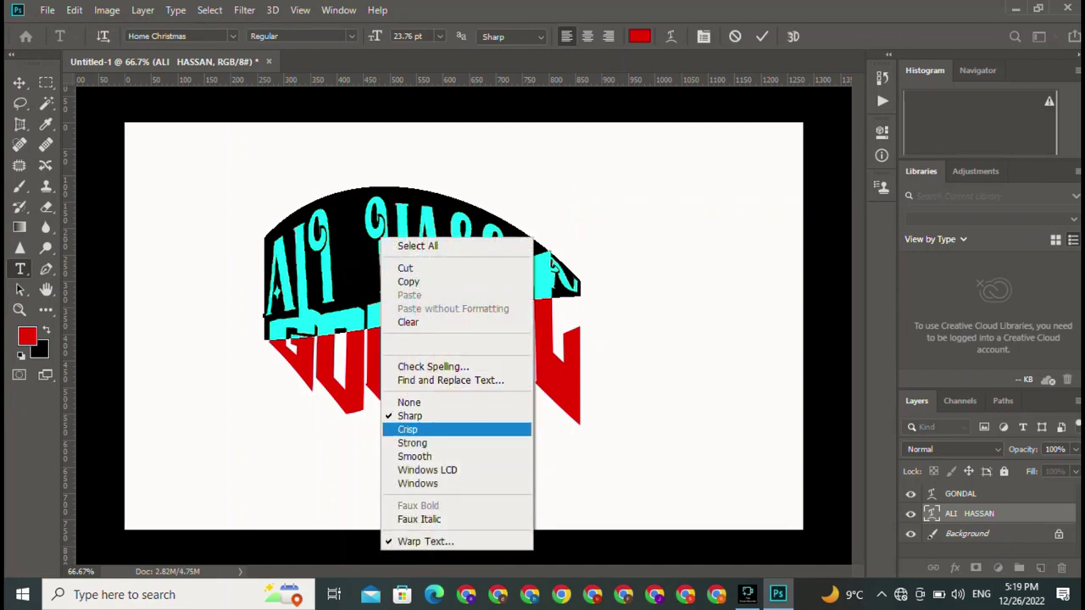
pyautogui.click(409, 255)
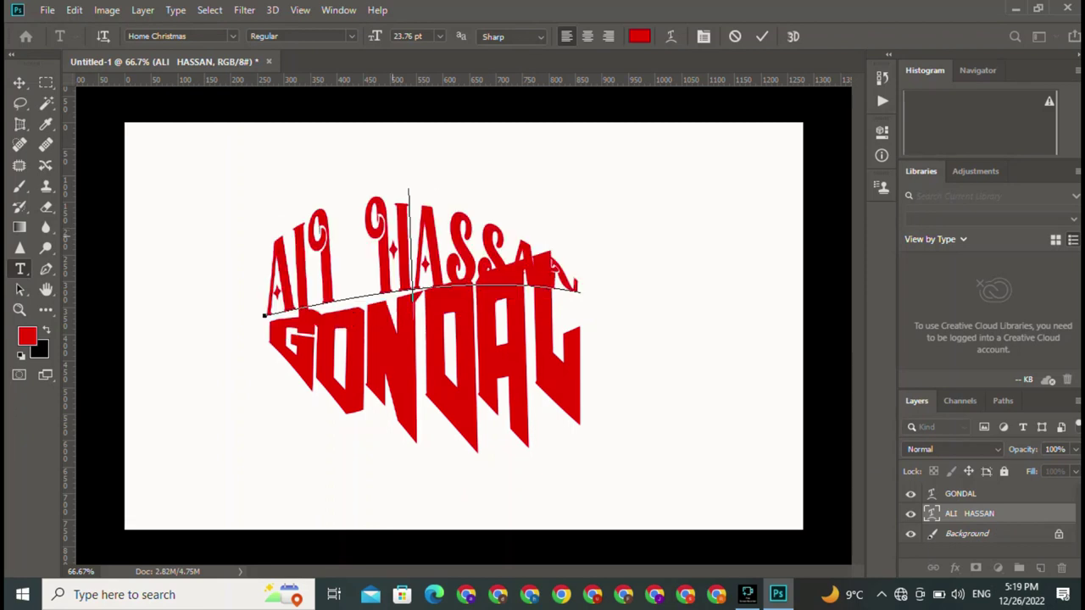
pyautogui.press('ctrl')
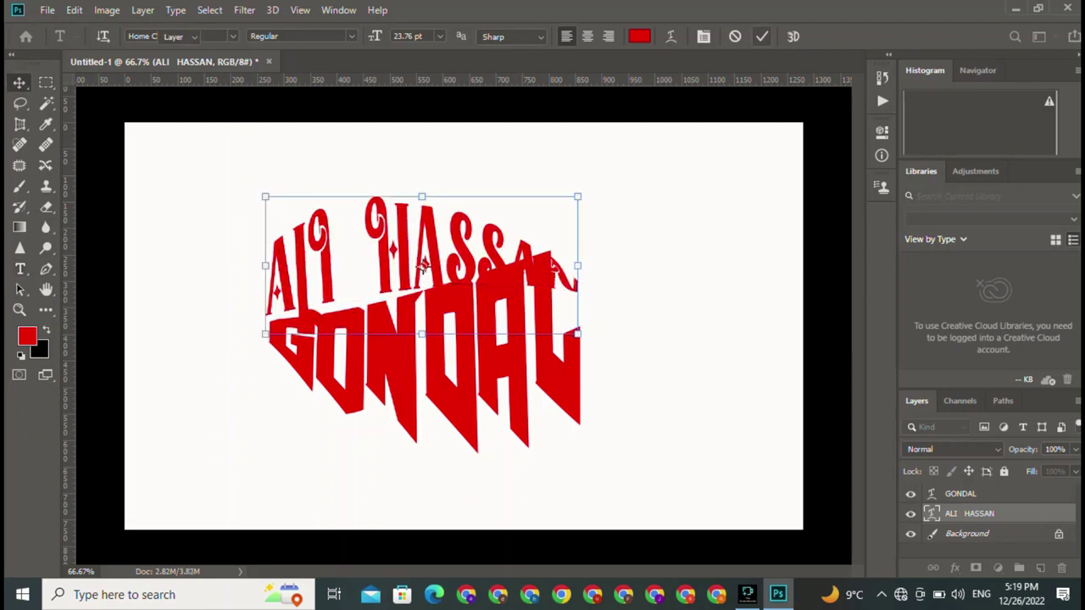
# Check the layer choices under ALI HASSAN, then start a Free Transform on it.
pyautogui.rightClick(421, 265)
pyautogui.press('Escape')
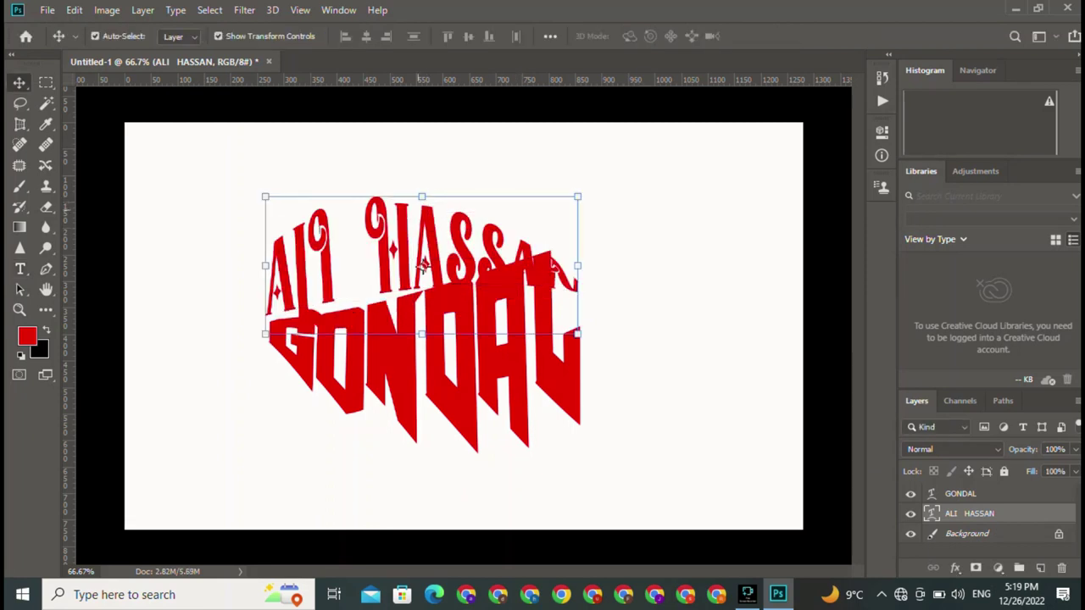
pyautogui.rightClick(422, 265)
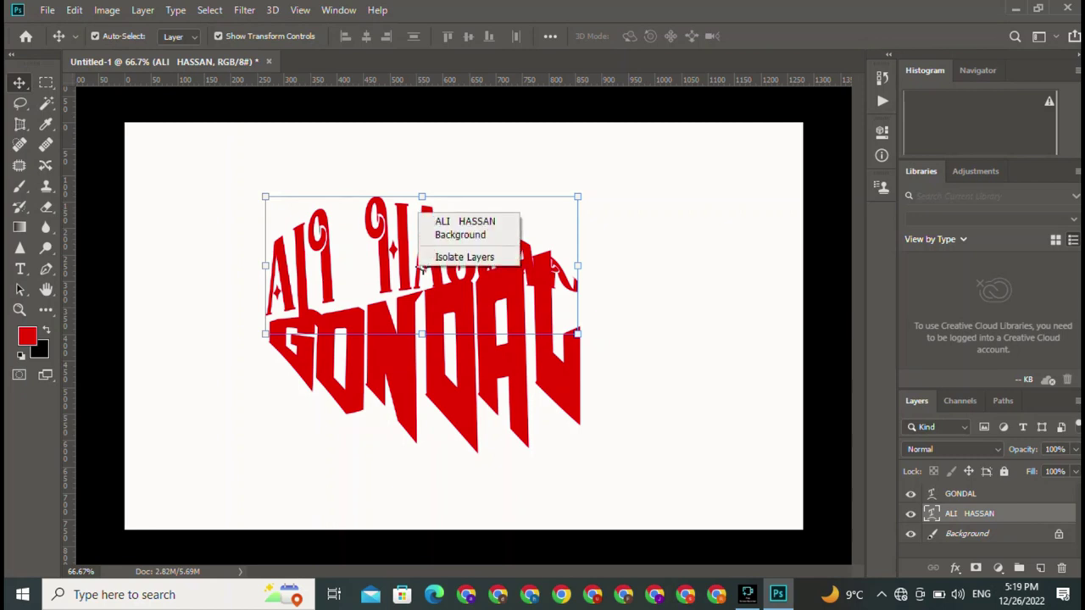
pyautogui.press('Escape')
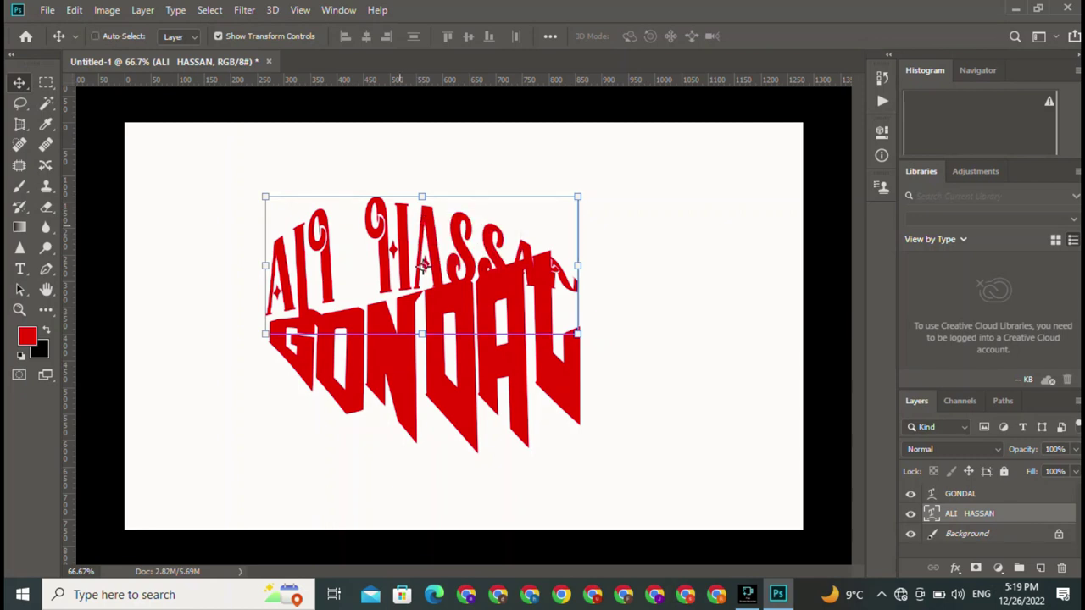
pyautogui.hotkey('ctrl', 't')
pyautogui.rightClick(400, 226)
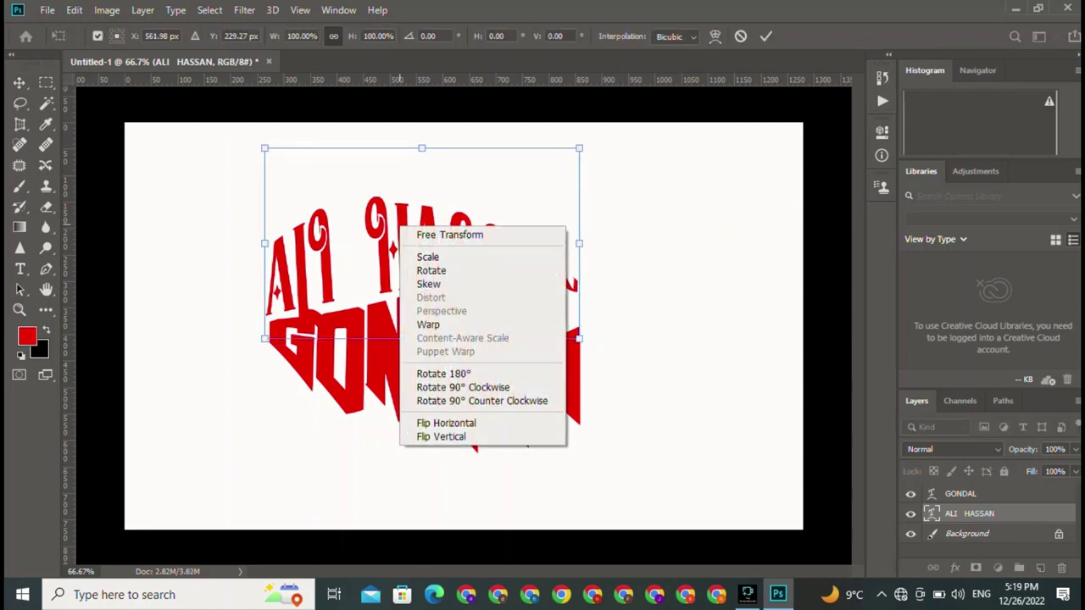
pyautogui.click(432, 284)
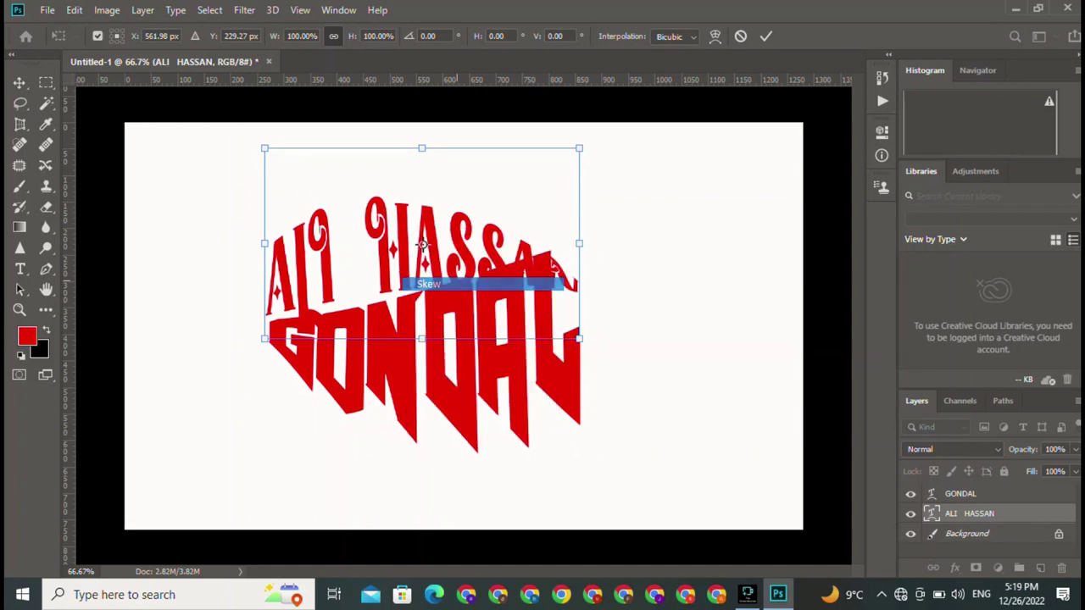
pyautogui.moveTo(566, 149); pyautogui.dragTo(540, 149)
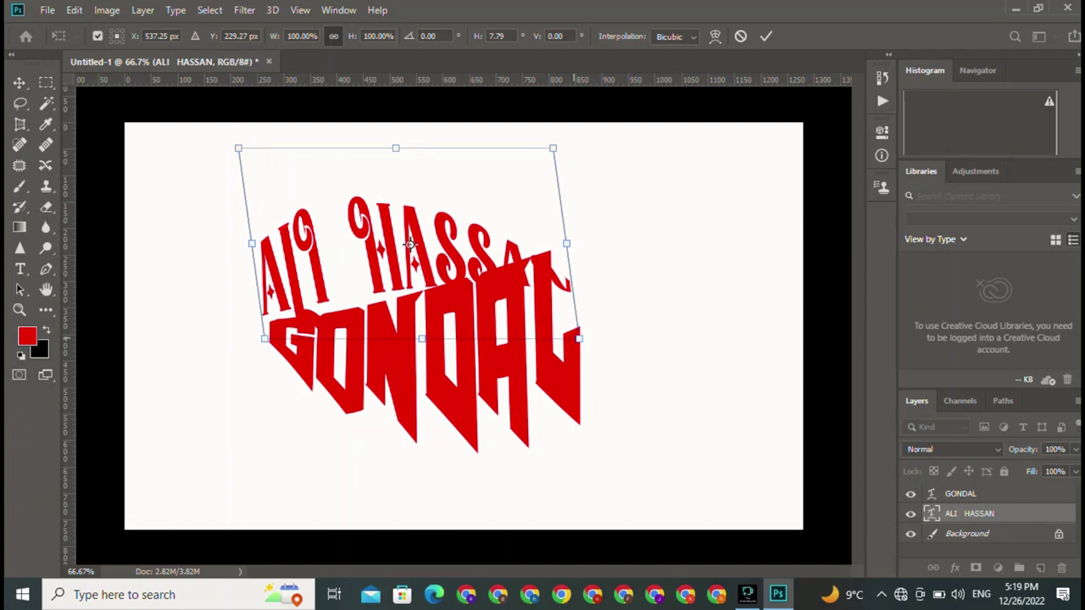
pyautogui.moveTo(579, 338)
pyautogui.mouseDown()
pyautogui.moveTo(546, 338)
pyautogui.moveTo(547, 293)
pyautogui.mouseUp()
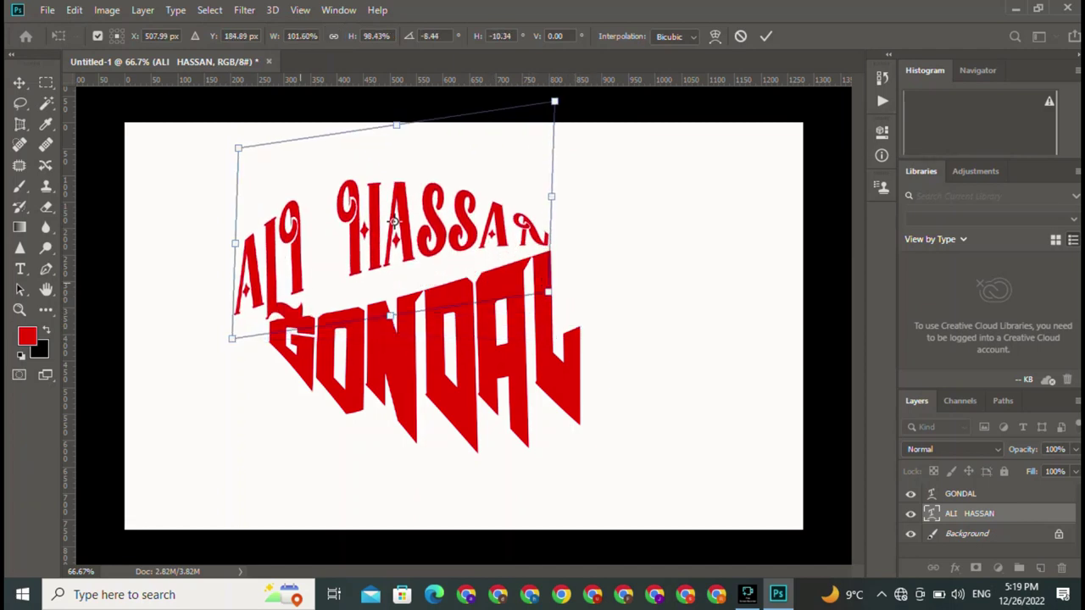
pyautogui.moveTo(271, 333); pyautogui.dragTo(306, 327)
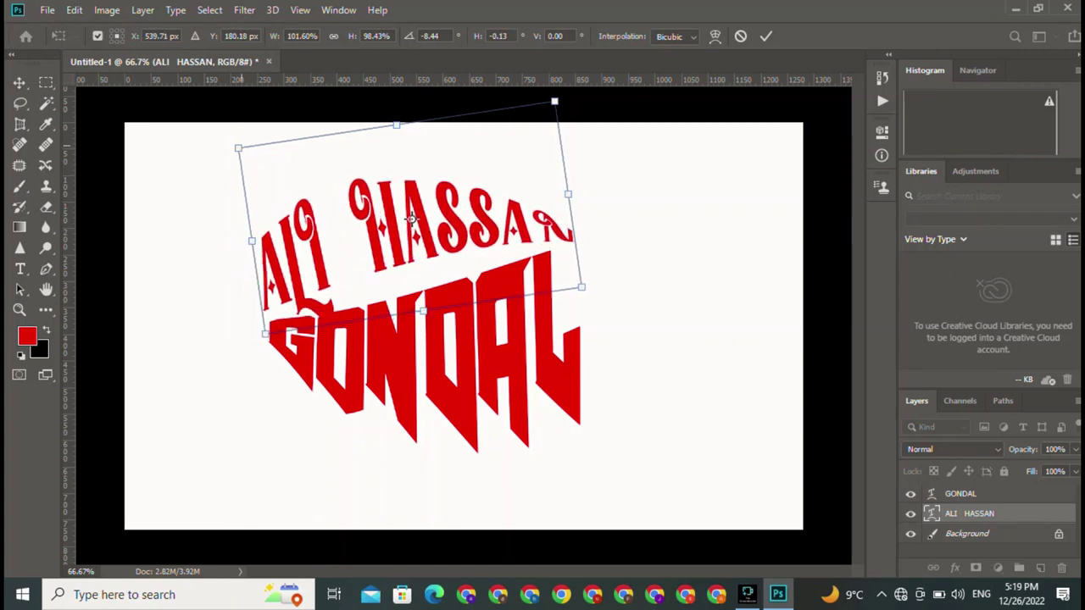
pyautogui.moveTo(254, 145); pyautogui.dragTo(295, 139)
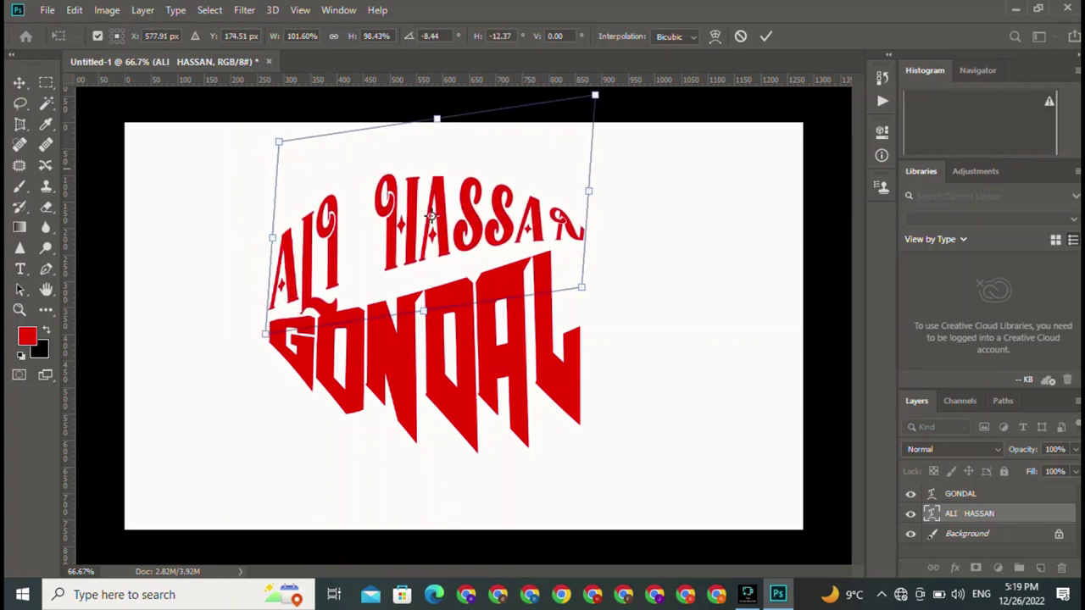
pyautogui.moveTo(595, 95); pyautogui.dragTo(594, 110)
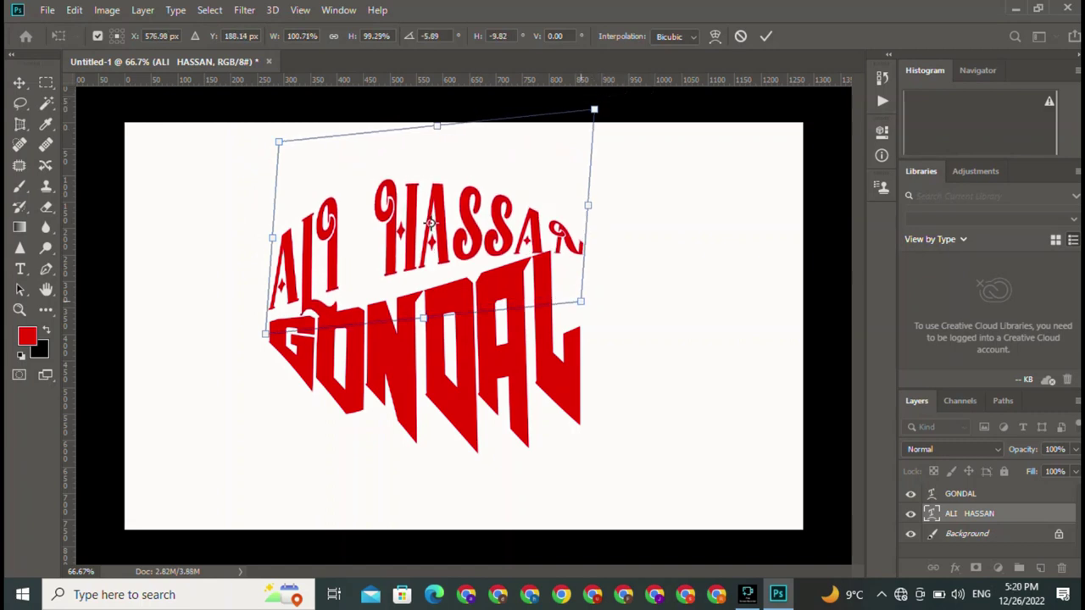
pyautogui.moveTo(585, 234)
pyautogui.mouseDown()
pyautogui.moveTo(547, 235)
pyautogui.moveTo(588, 186)
pyautogui.mouseUp()
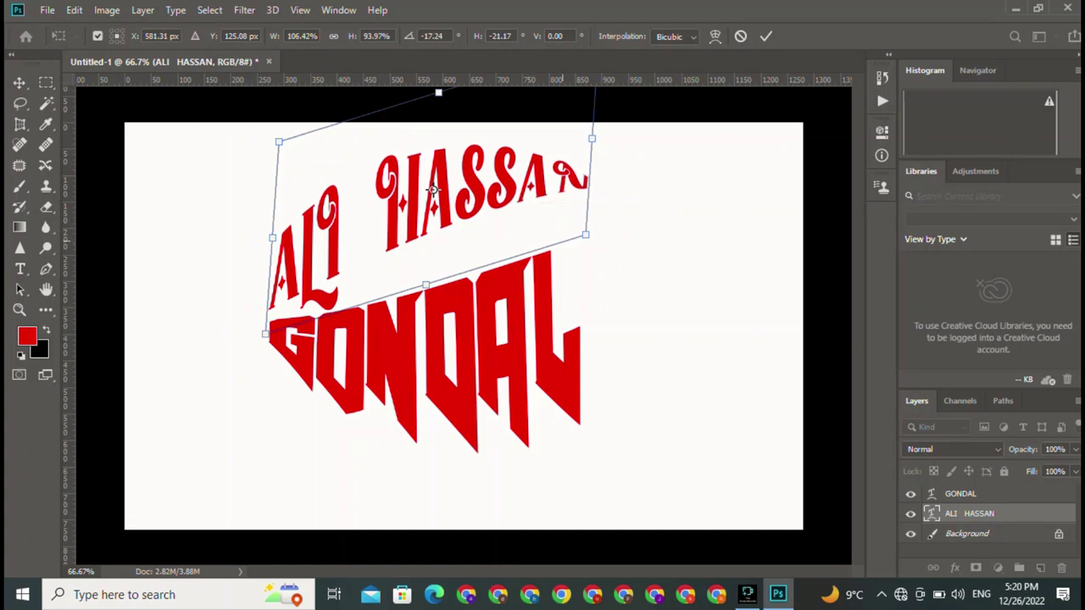
pyautogui.moveTo(585, 234)
pyautogui.mouseDown()
pyautogui.moveTo(550, 262)
pyautogui.moveTo(610, 284)
pyautogui.mouseUp()
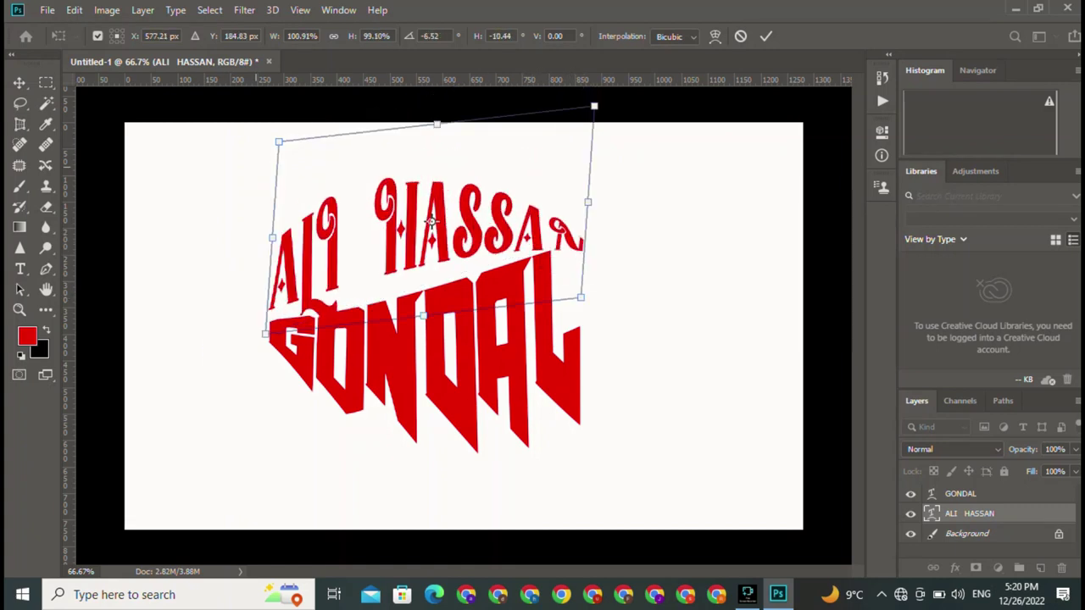
pyautogui.moveTo(281, 142); pyautogui.dragTo(293, 140)
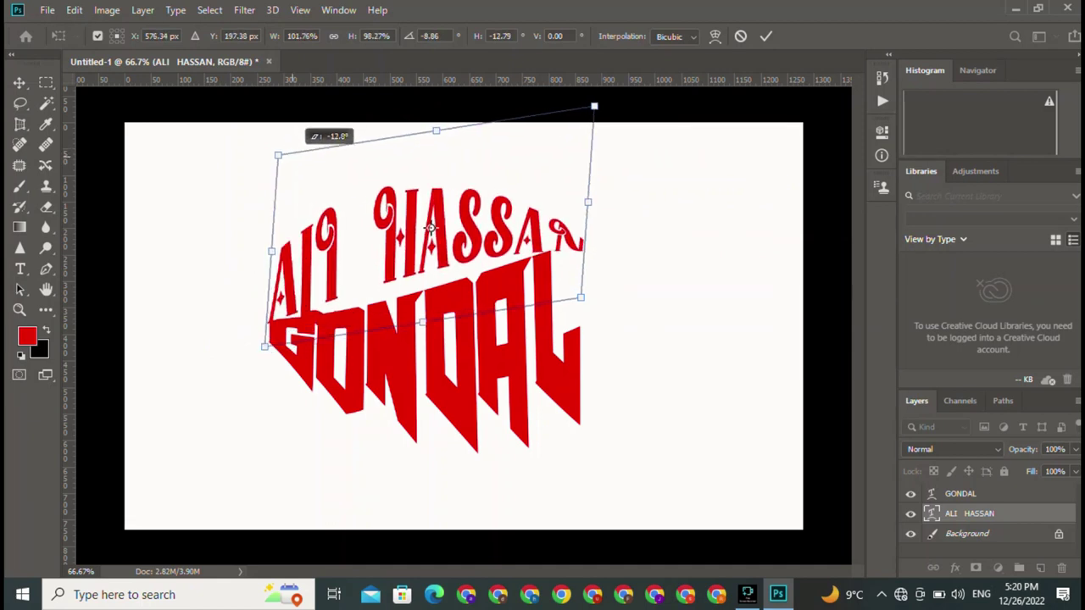
pyautogui.moveTo(291, 140); pyautogui.dragTo(292, 142)
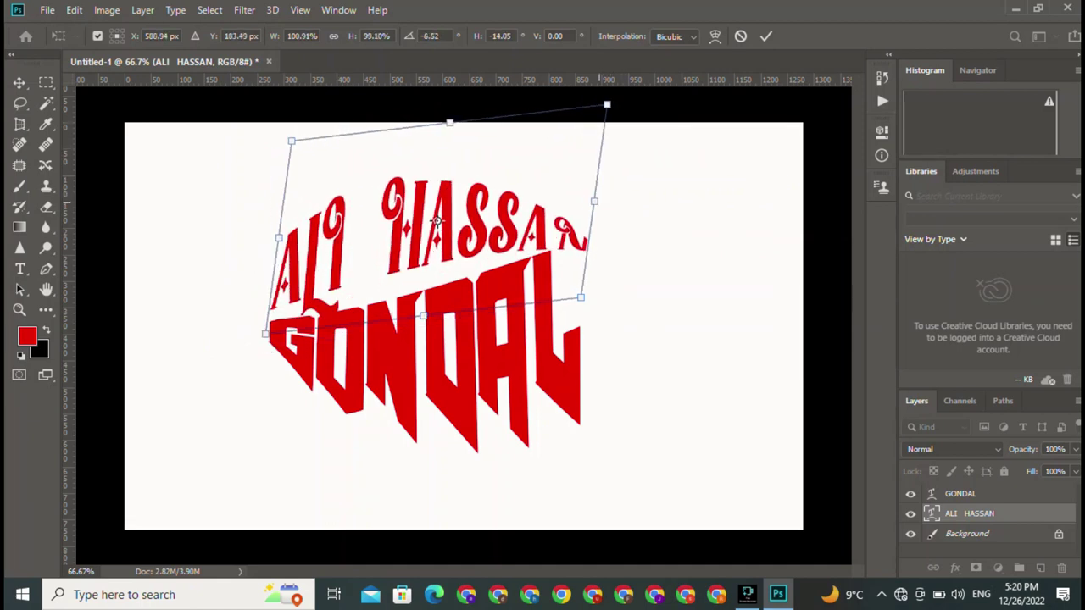
pyautogui.moveTo(594, 202); pyautogui.dragTo(593, 206)
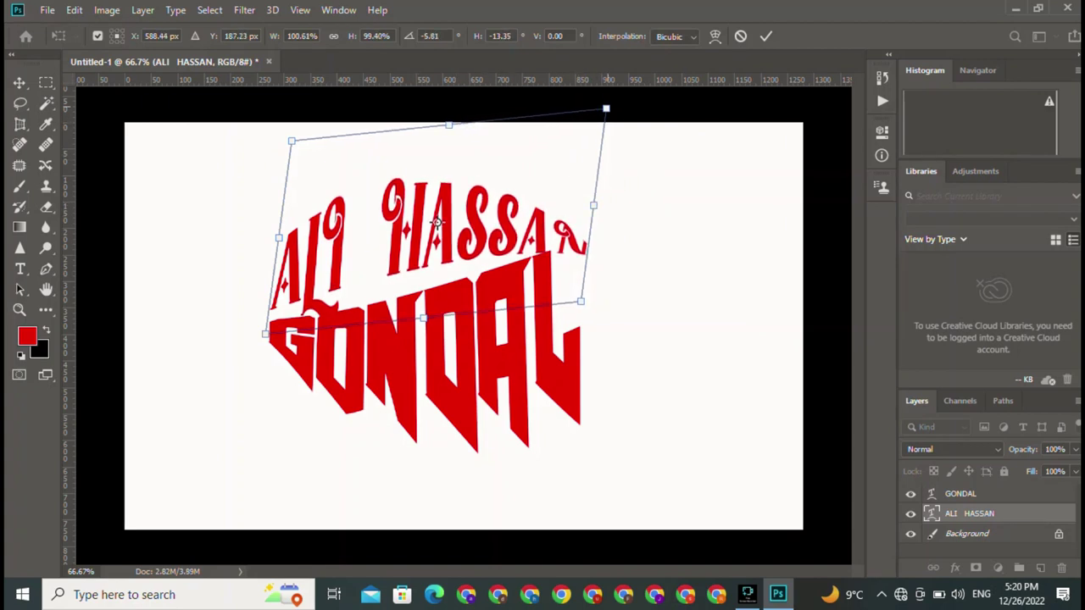
pyautogui.press('Return')
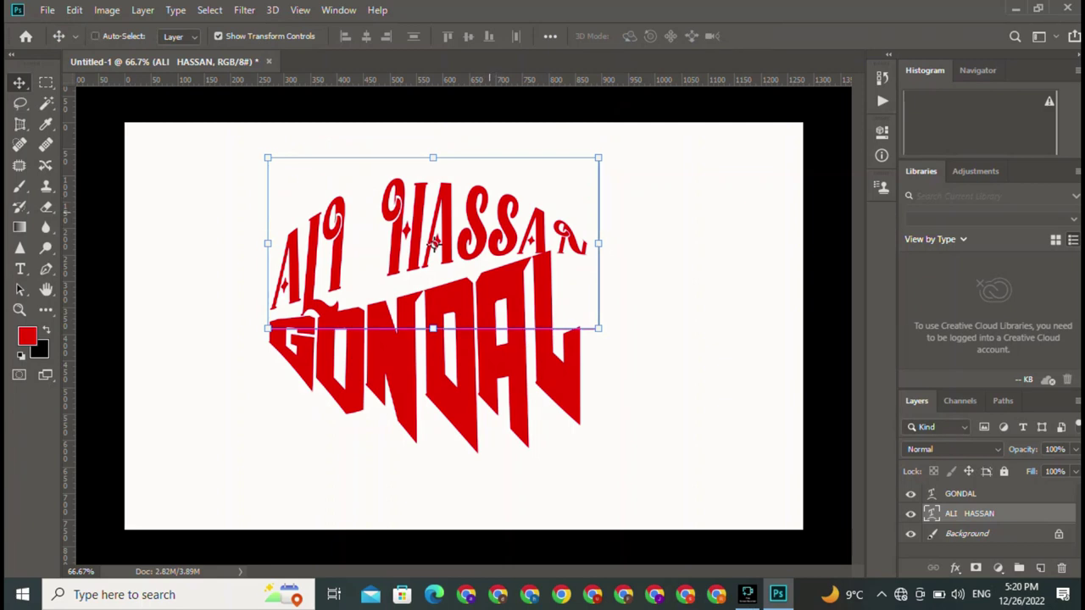
# Warp ALI HASSAN with an Arc Upper bend of 53.6%.
pyautogui.hotkey('ctrl', 't')
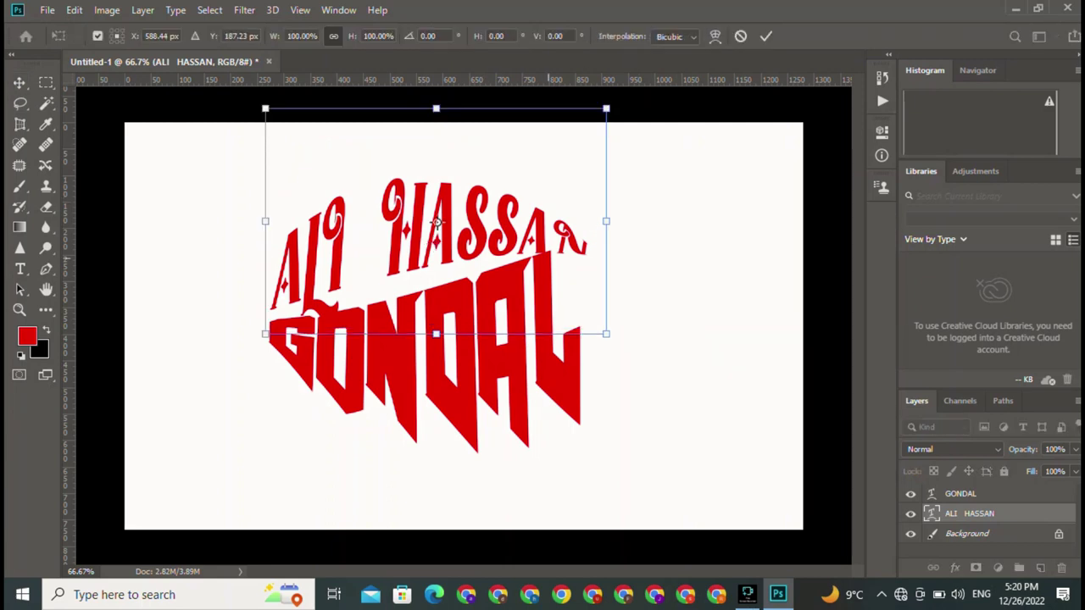
pyautogui.rightClick(364, 203)
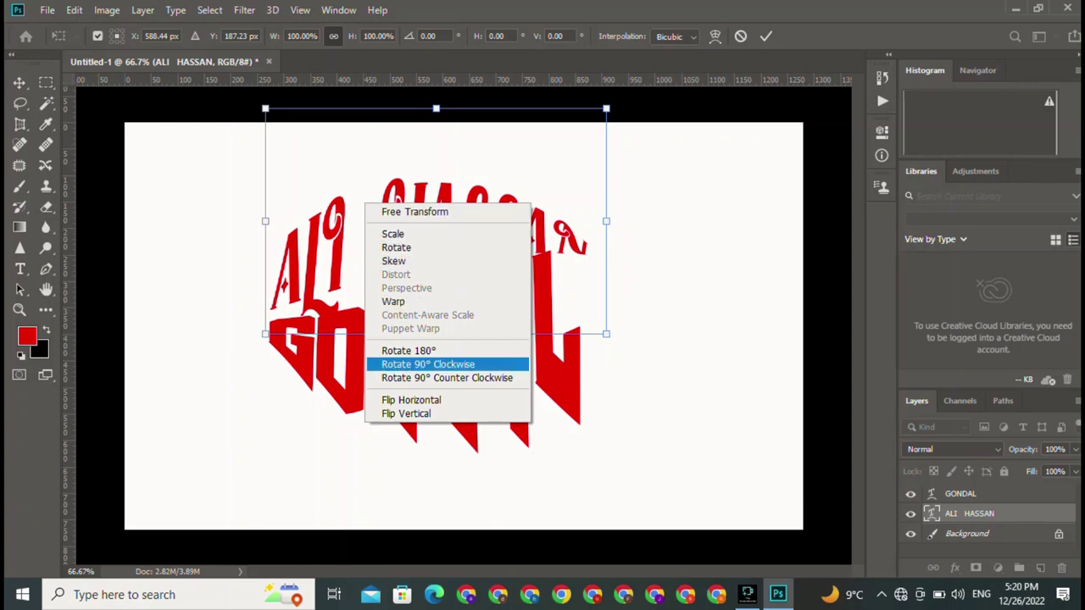
pyautogui.click(399, 301)
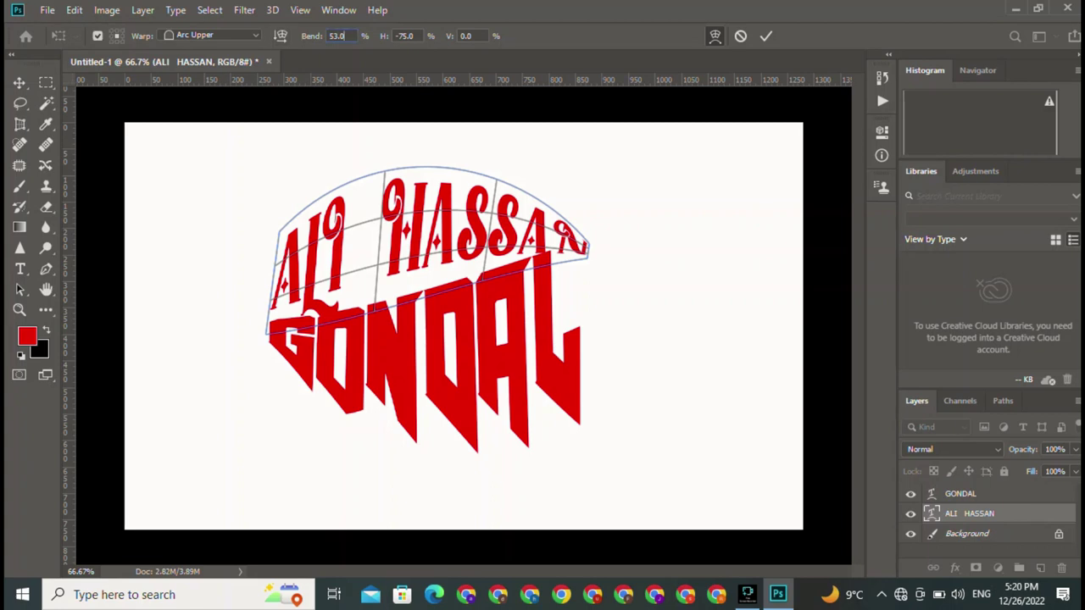
pyautogui.press('BackSpace')
pyautogui.write('6')
pyautogui.press('Return')
# Refine the arc bend to 54.2% and commit the warp.
pyautogui.moveTo(311, 35); pyautogui.dragTo(323, 35)
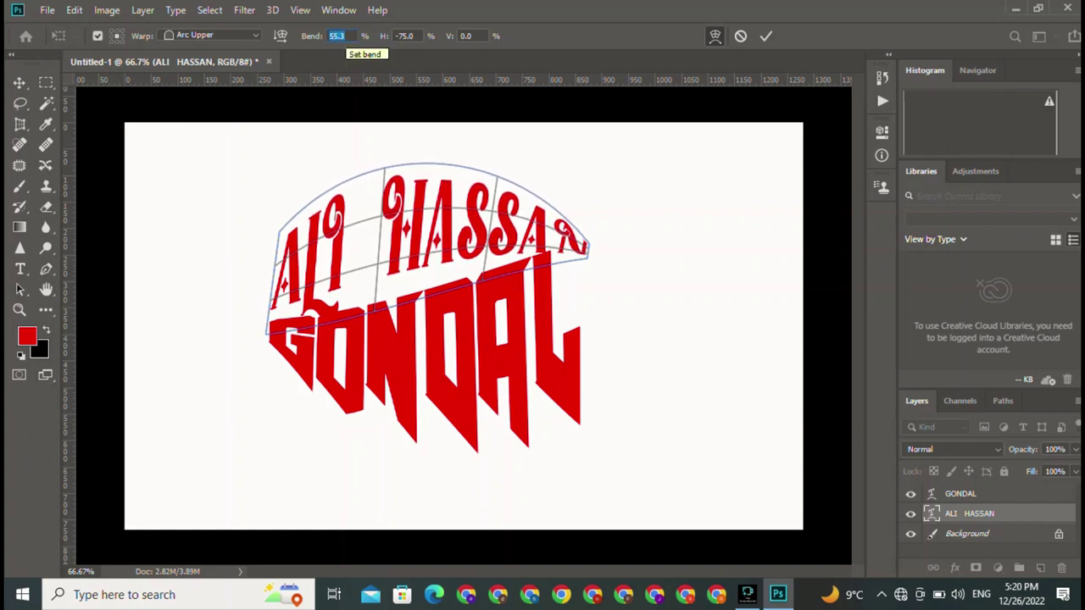
pyautogui.write('54.4')
pyautogui.press('Return')
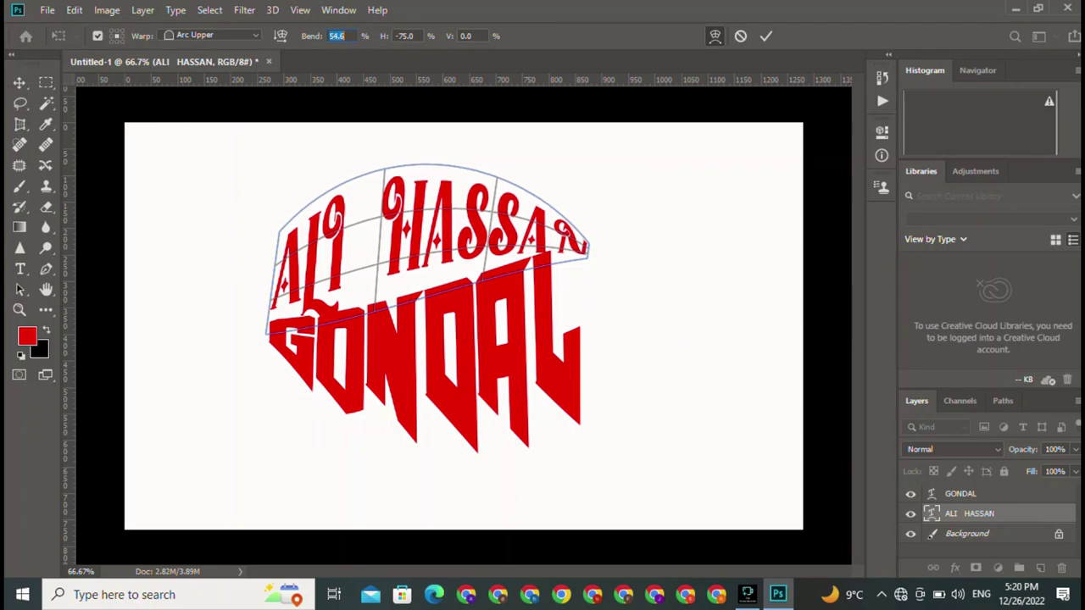
pyautogui.write('54.2')
pyautogui.press('Return')
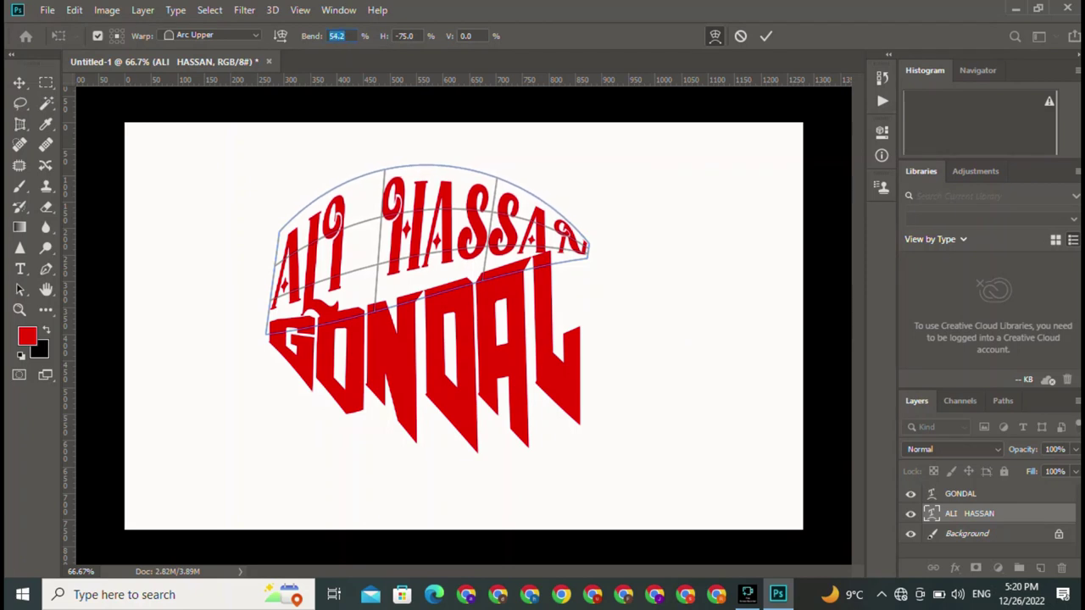
pyautogui.click(765, 35)
pyautogui.click(433, 244)
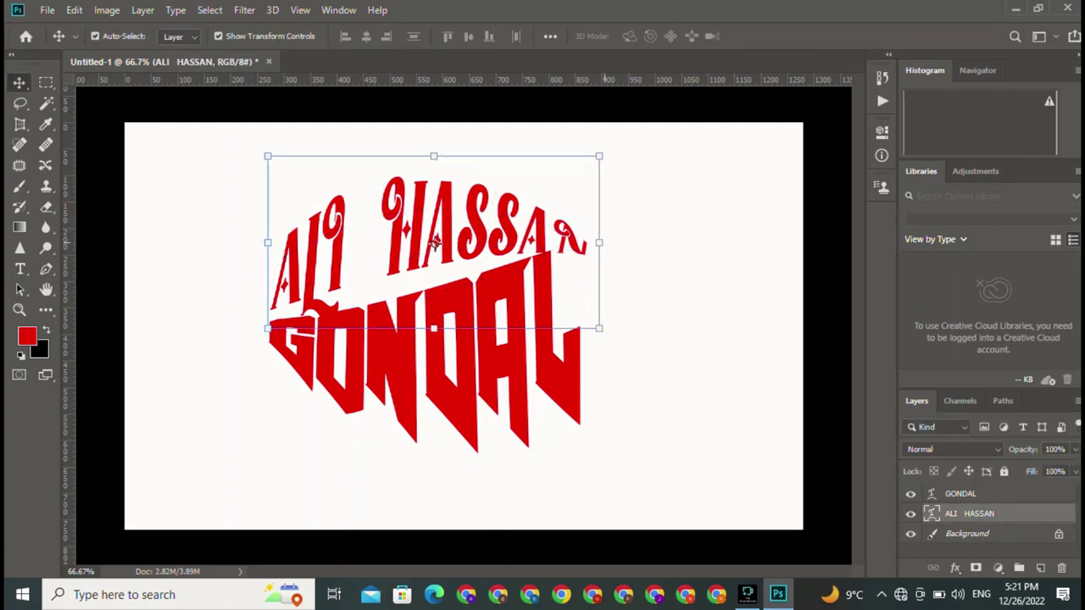
pyautogui.hotkey('ctrl', 't')
pyautogui.moveTo(599, 212); pyautogui.dragTo(572, 212)
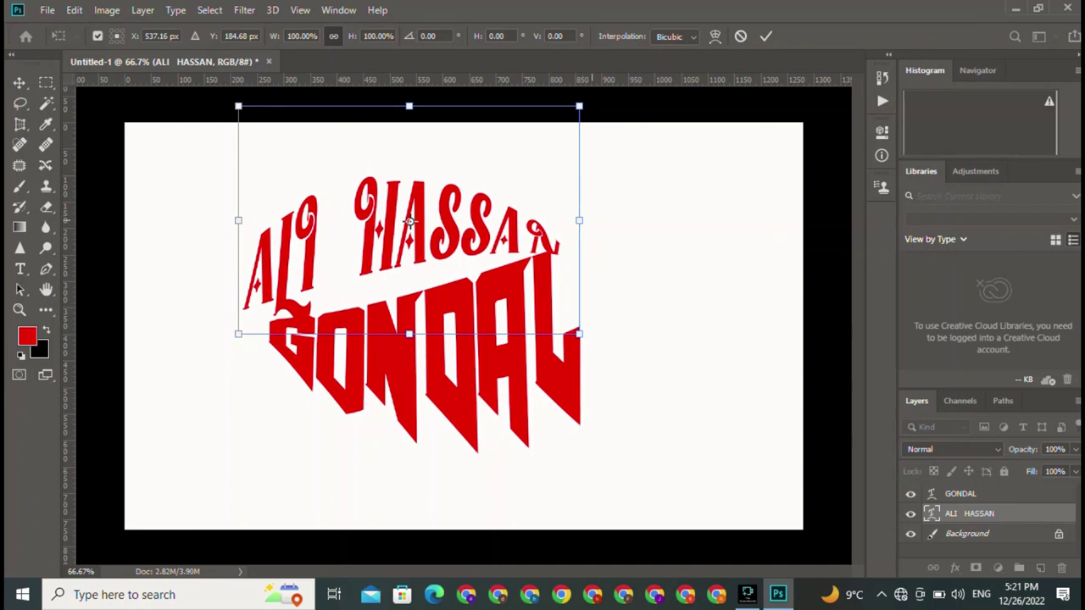
pyautogui.moveTo(408, 221)
pyautogui.mouseDown()
pyautogui.moveTo(439, 239)
pyautogui.moveTo(424, 225)
pyautogui.mouseUp()
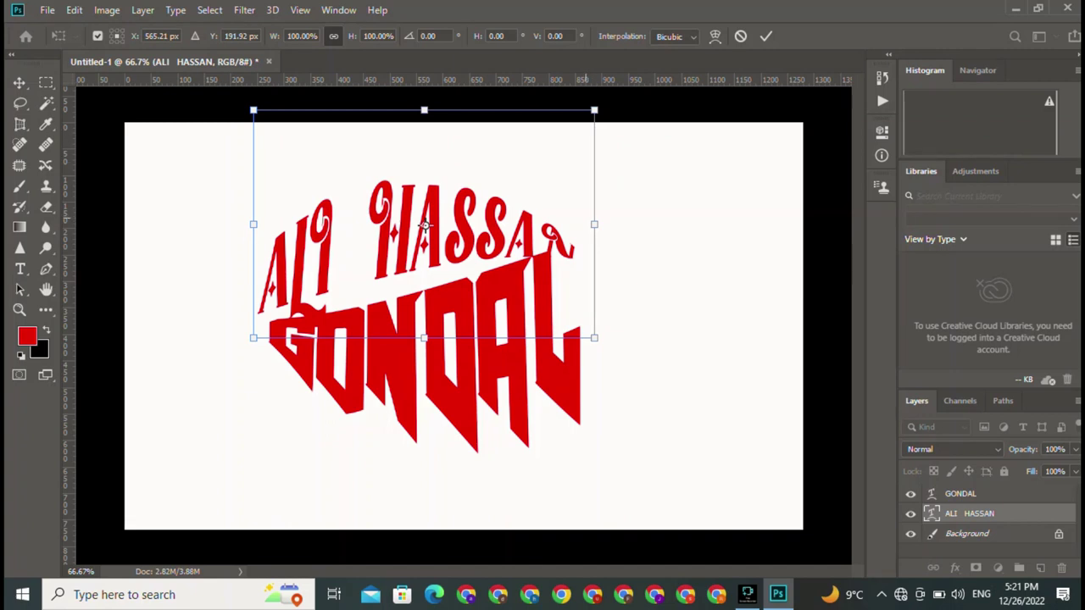
pyautogui.moveTo(594, 225); pyautogui.dragTo(550, 225)
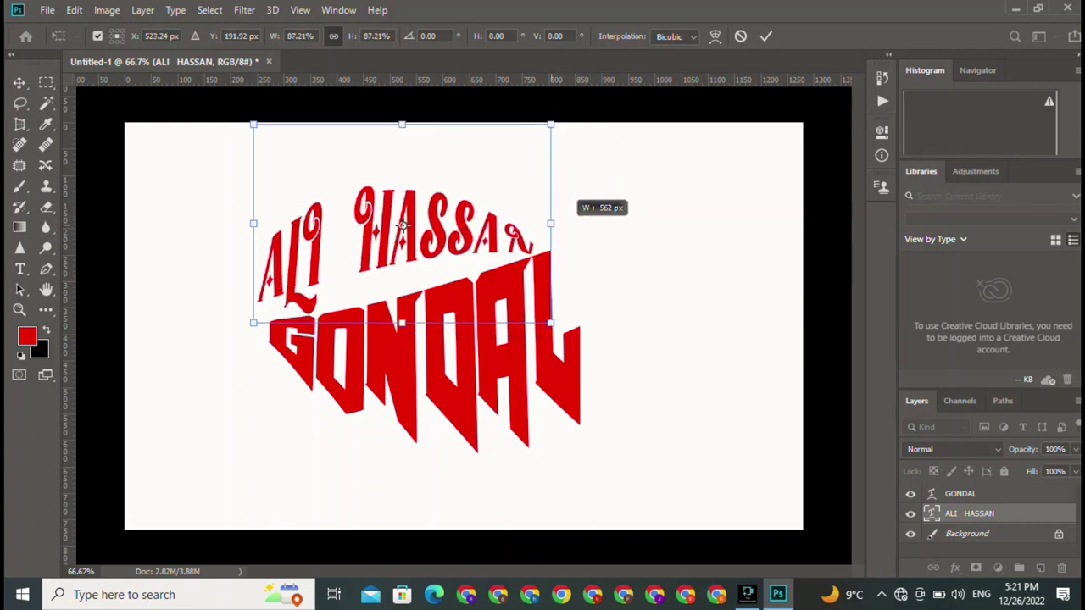
pyautogui.moveTo(550, 224); pyautogui.dragTo(579, 224)
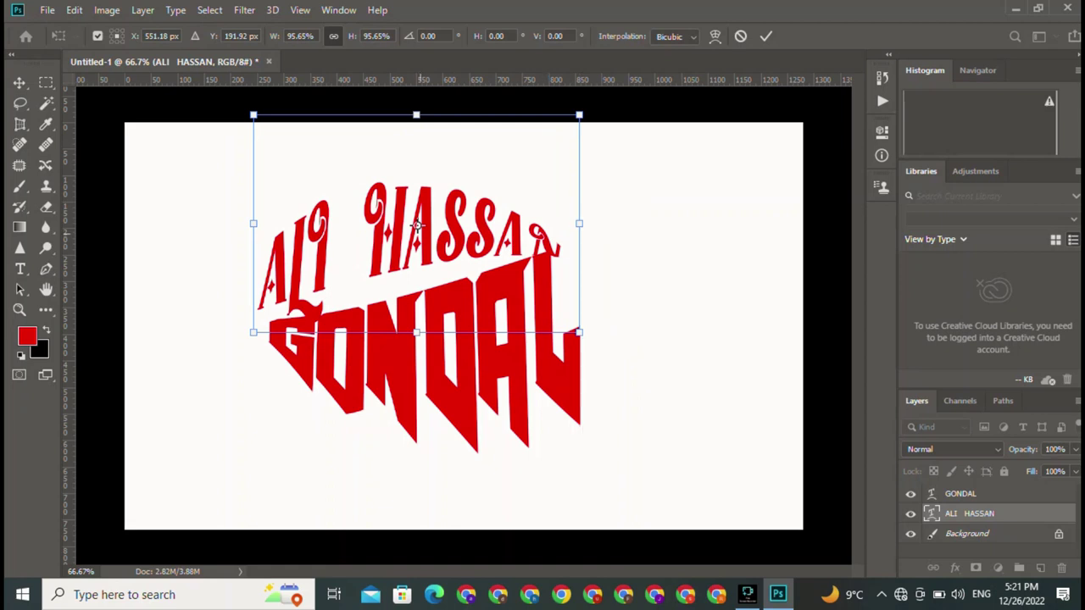
pyautogui.moveTo(252, 224); pyautogui.dragTo(267, 224)
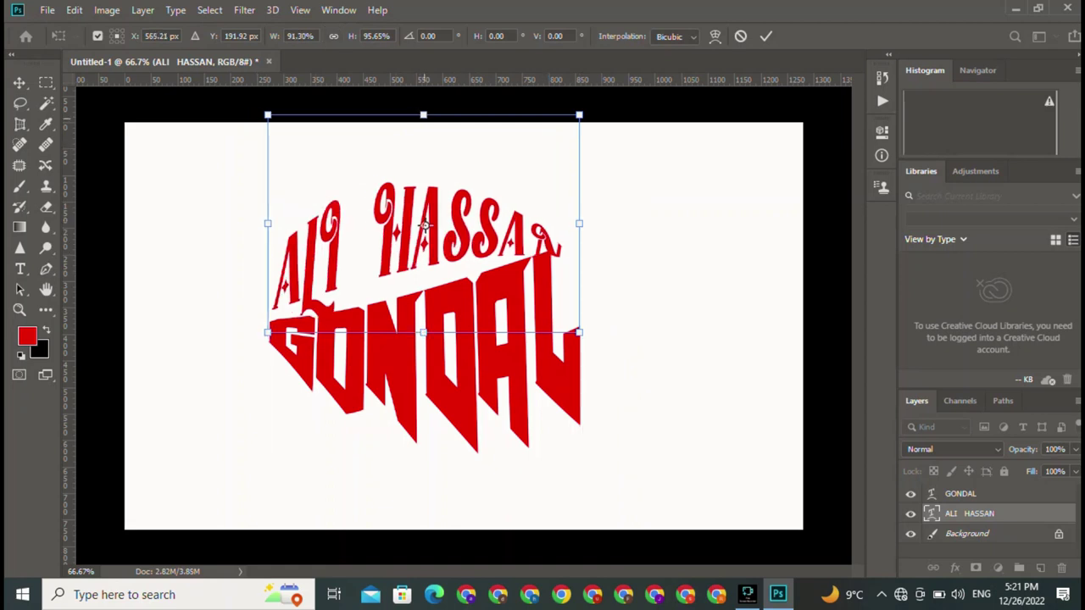
pyautogui.moveTo(423, 115); pyautogui.dragTo(423, 146)
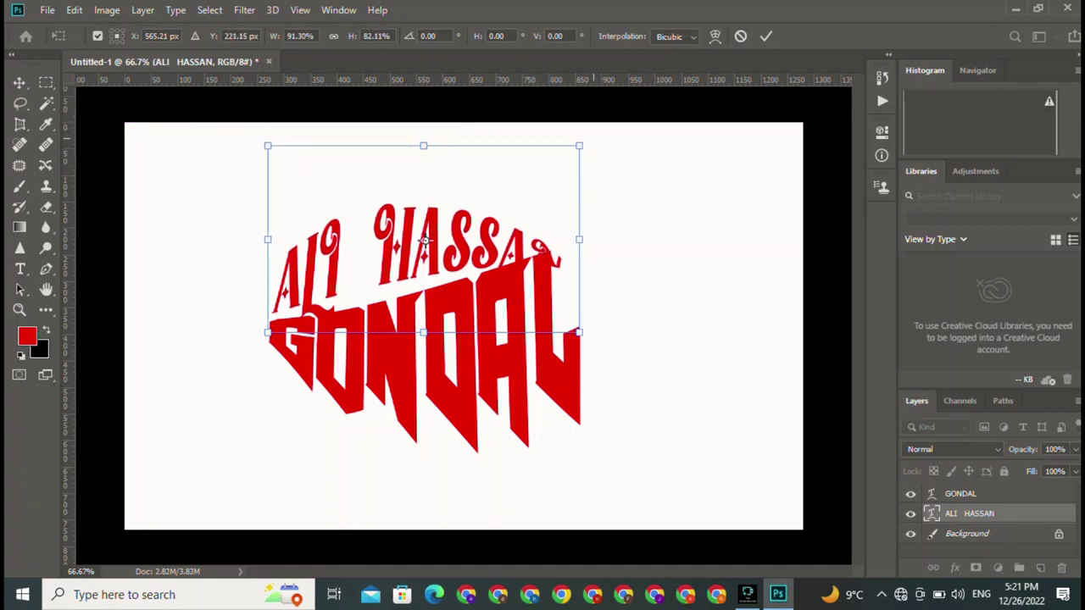
pyautogui.moveTo(595, 127); pyautogui.dragTo(583, 128)
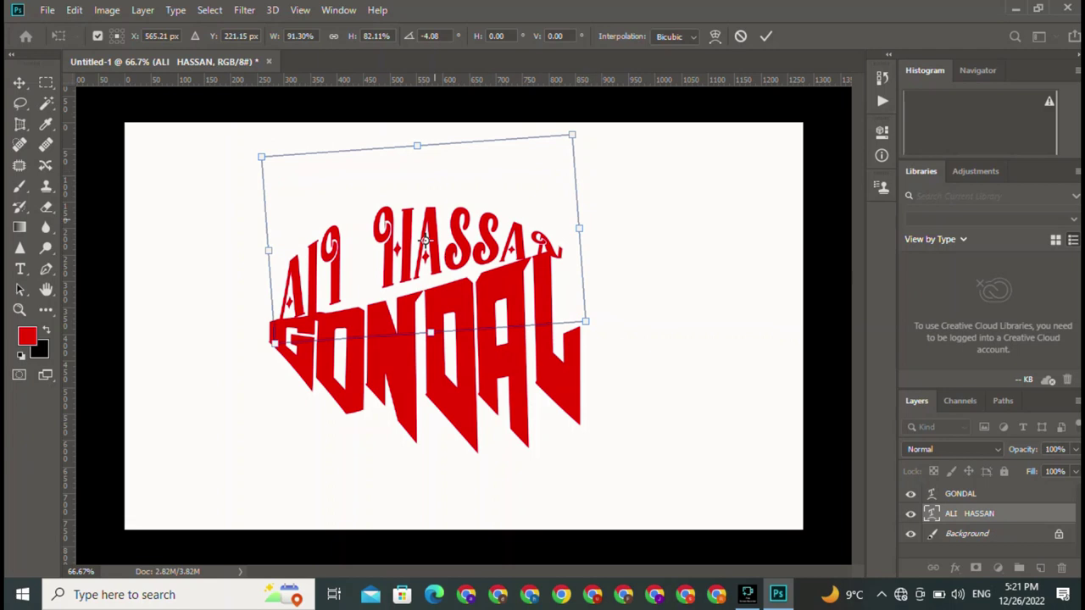
pyautogui.moveTo(425, 242); pyautogui.dragTo(407, 222)
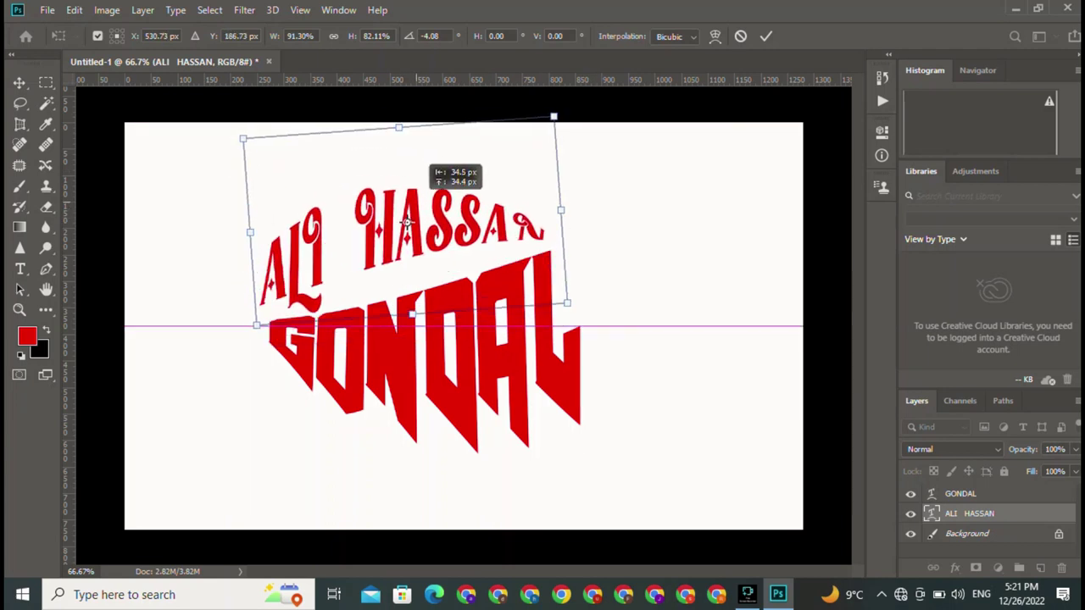
# Commit the text transform and draw a 333 px square over the lettering's left side.
pyautogui.click(766, 36)
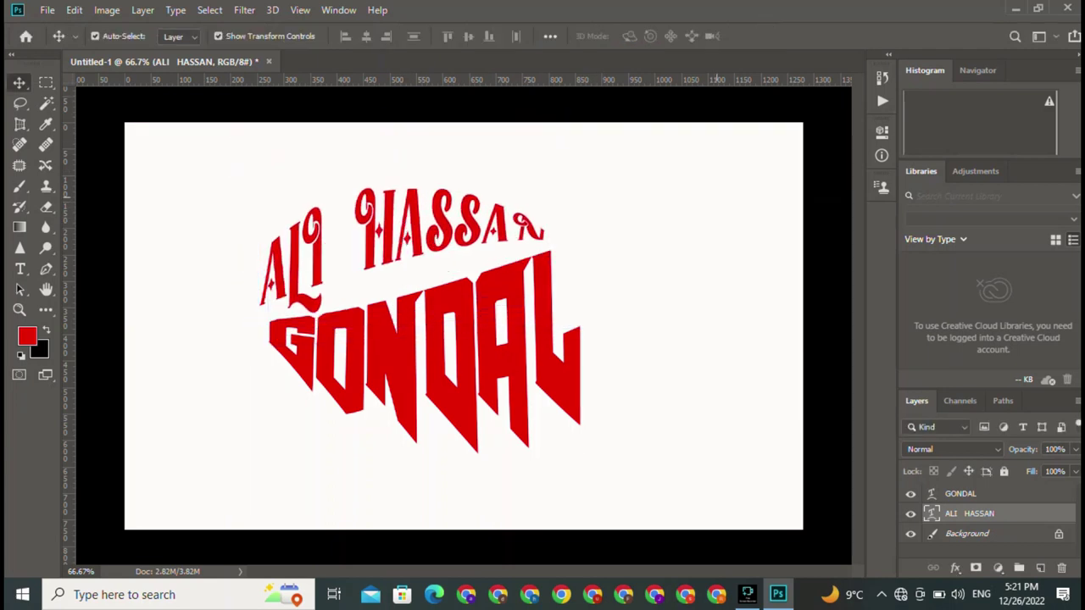
pyautogui.click(449, 102)
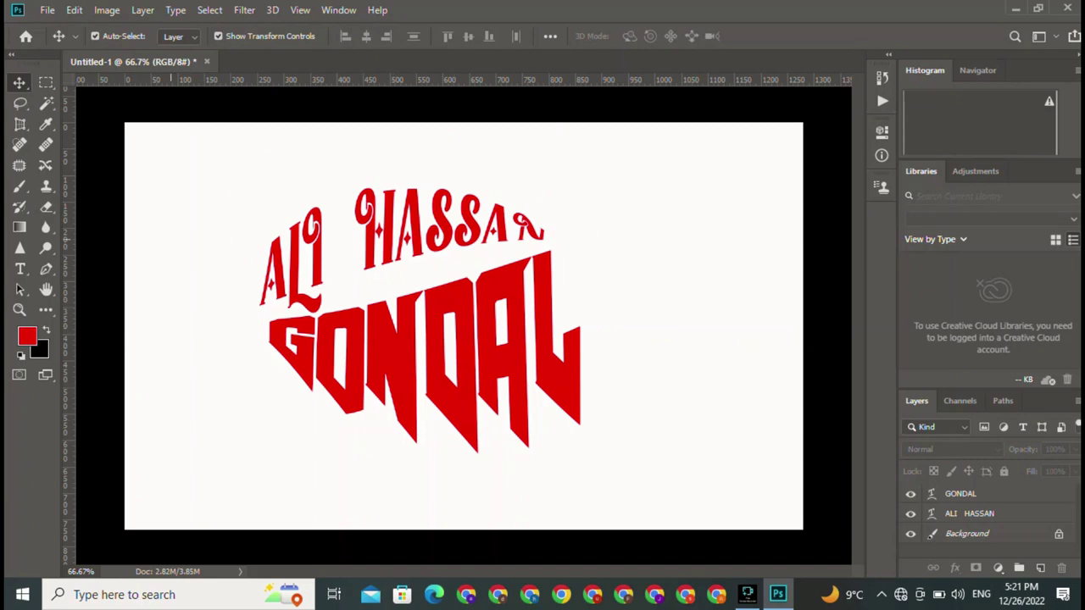
pyautogui.click(46, 310)
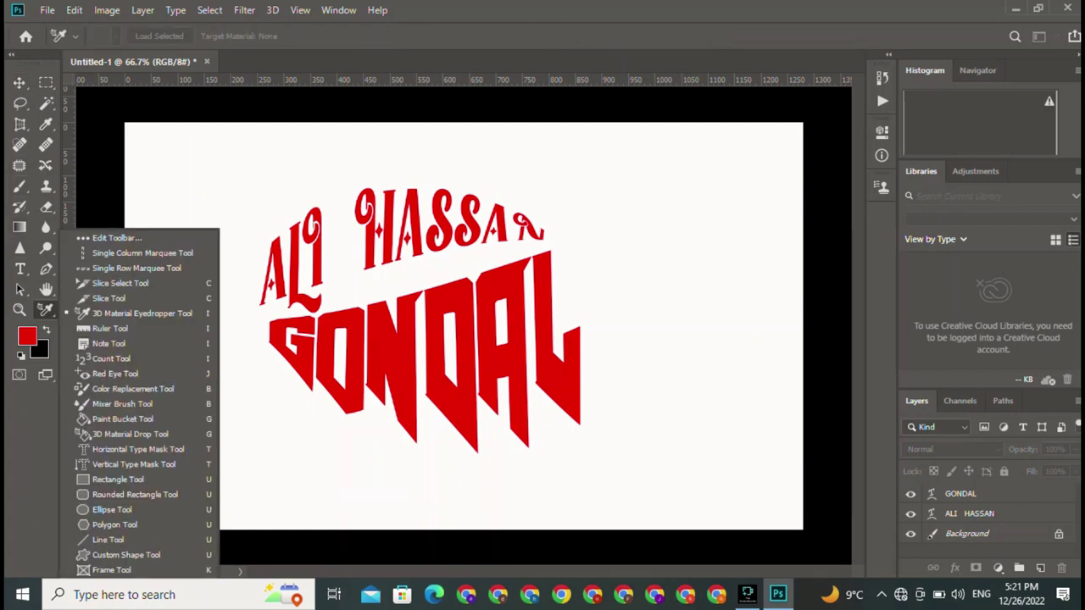
pyautogui.click(135, 494)
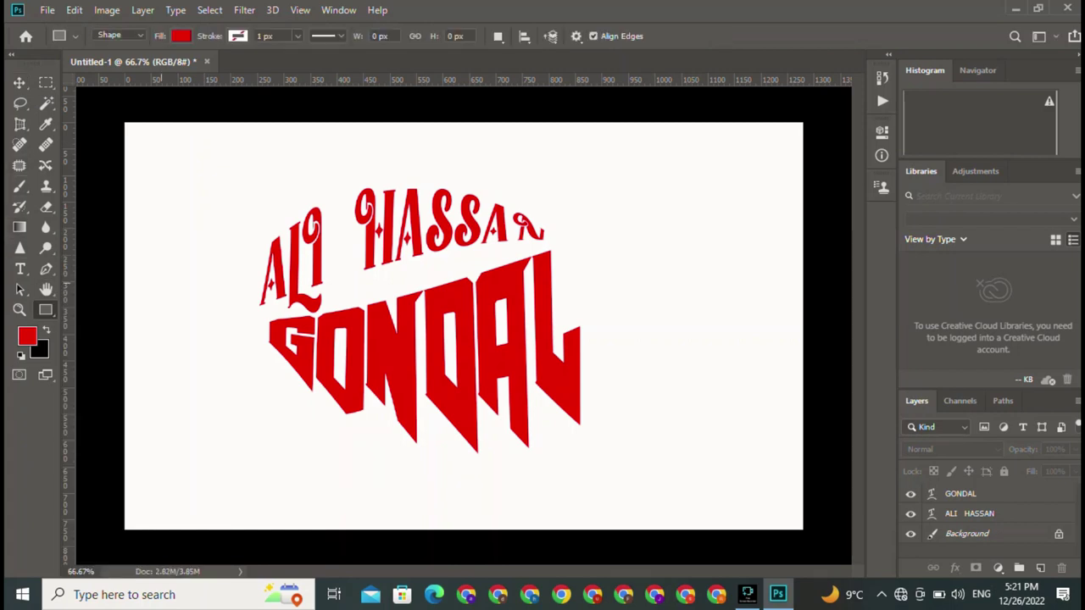
pyautogui.moveTo(149, 255)
pyautogui.mouseDown()
pyautogui.moveTo(236, 322)
pyautogui.moveTo(326, 432)
pyautogui.mouseUp()
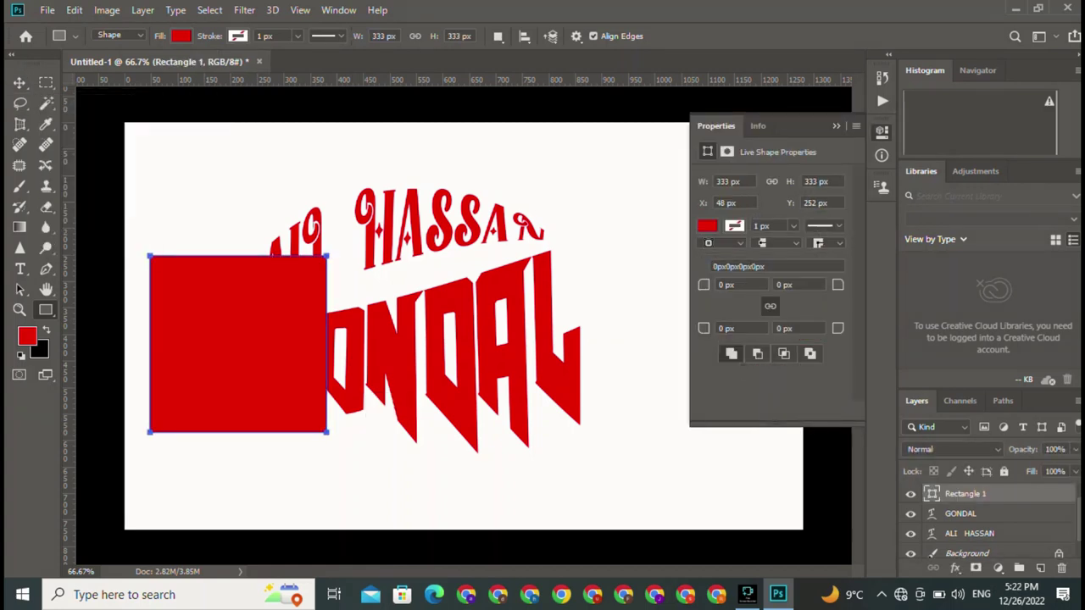
# Give the square no fill and a black stroke.
pyautogui.click(181, 36)
pyautogui.click(113, 66)
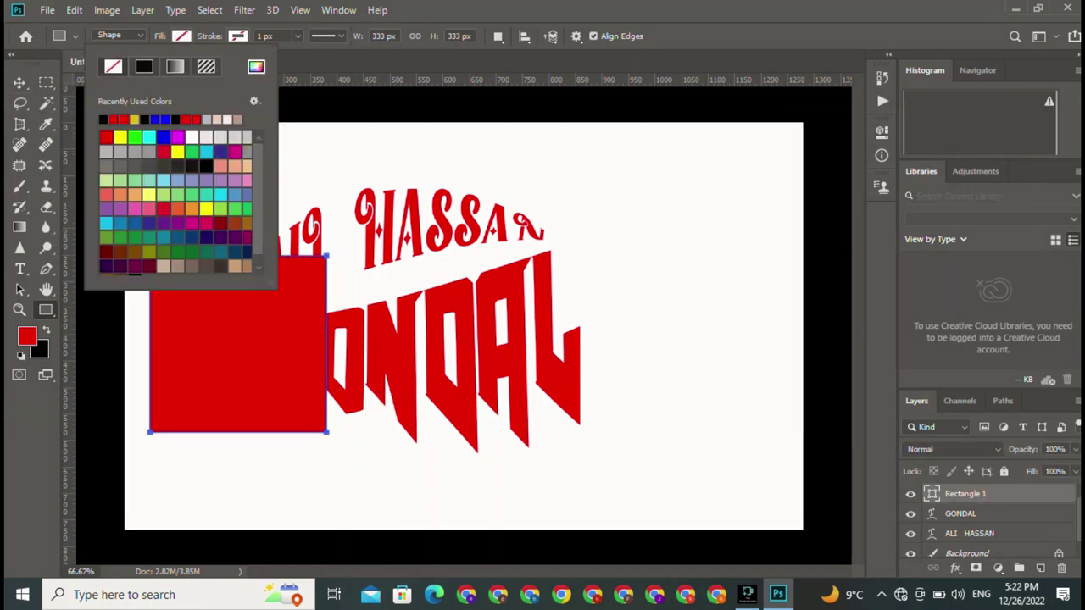
pyautogui.click(238, 36)
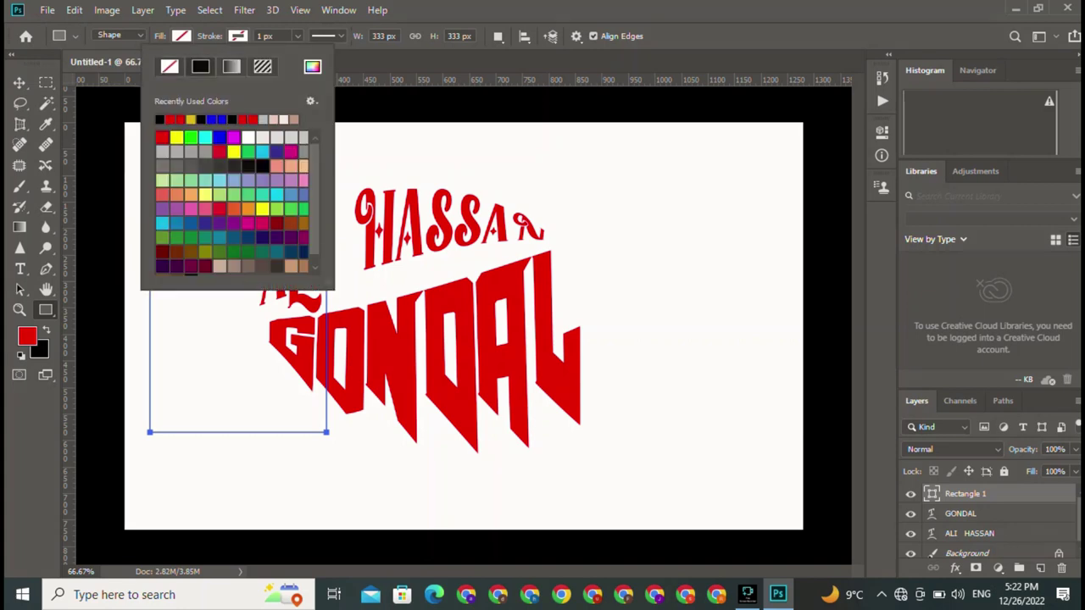
pyautogui.click(200, 66)
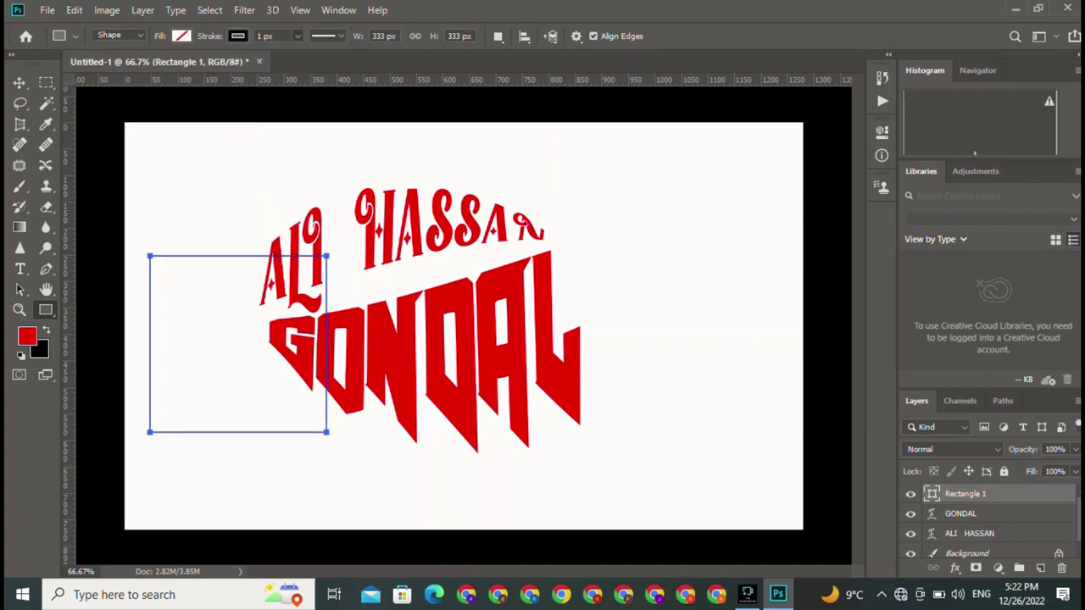
# Set the square's stroke width to 4 px and deselect it.
pyautogui.click(265, 36)
pyautogui.write('4')
pyautogui.click(19, 82)
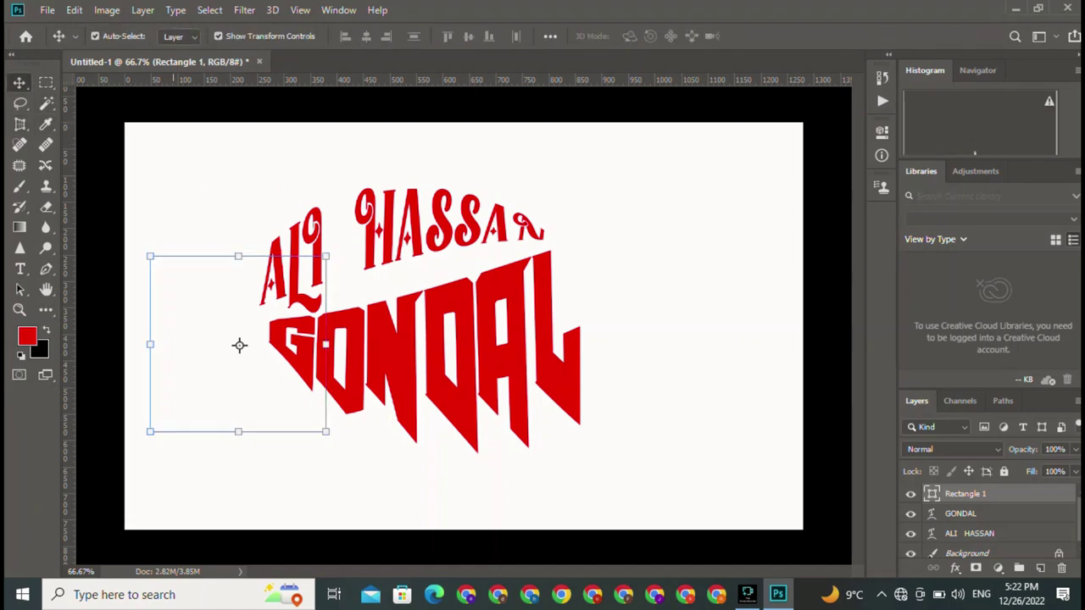
pyautogui.press('u')
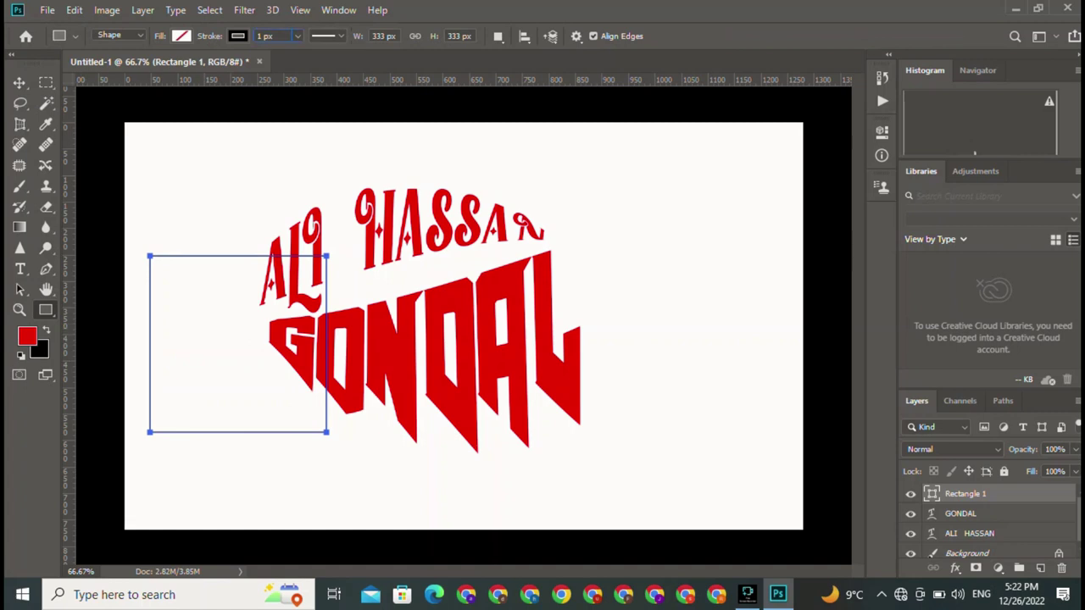
pyautogui.press('Up')
pyautogui.press('Return')
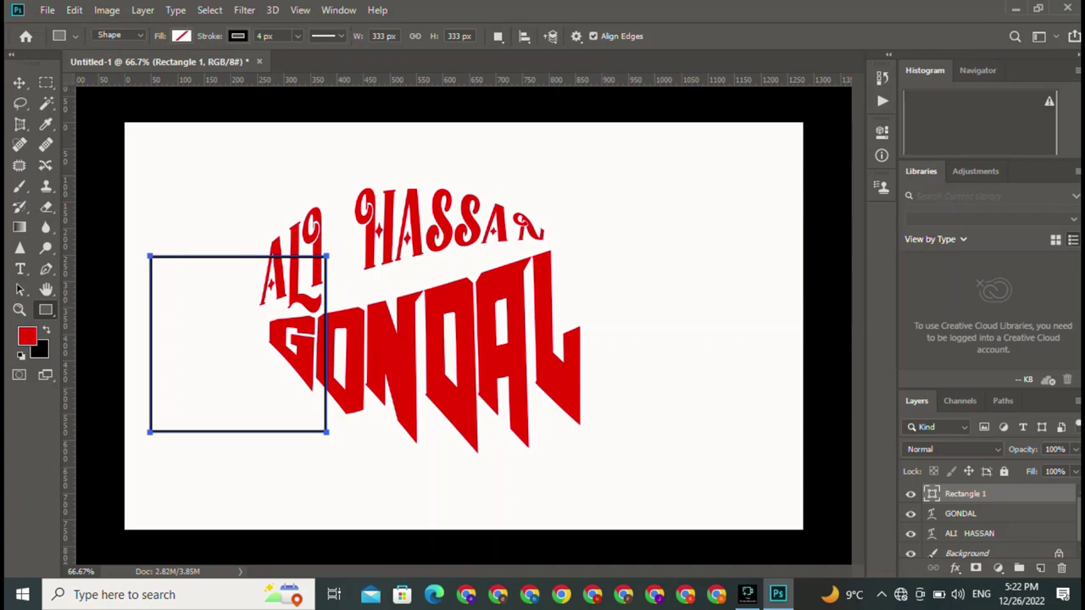
pyautogui.click(19, 82)
pyautogui.click(240, 344)
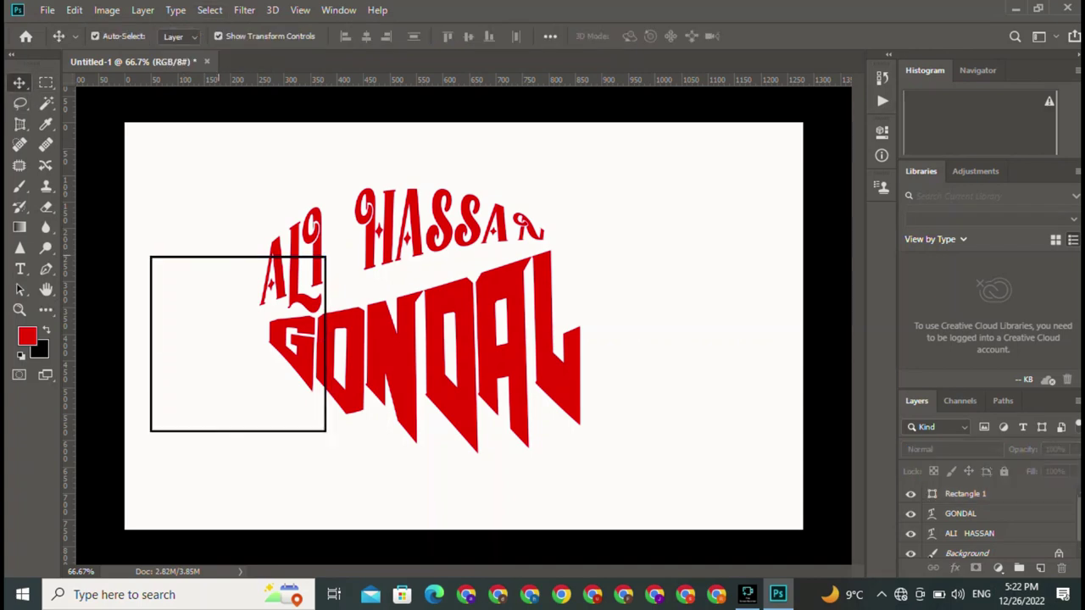
# Select the square layer, trying multi-selection with the text layers.
pyautogui.click(239, 345)
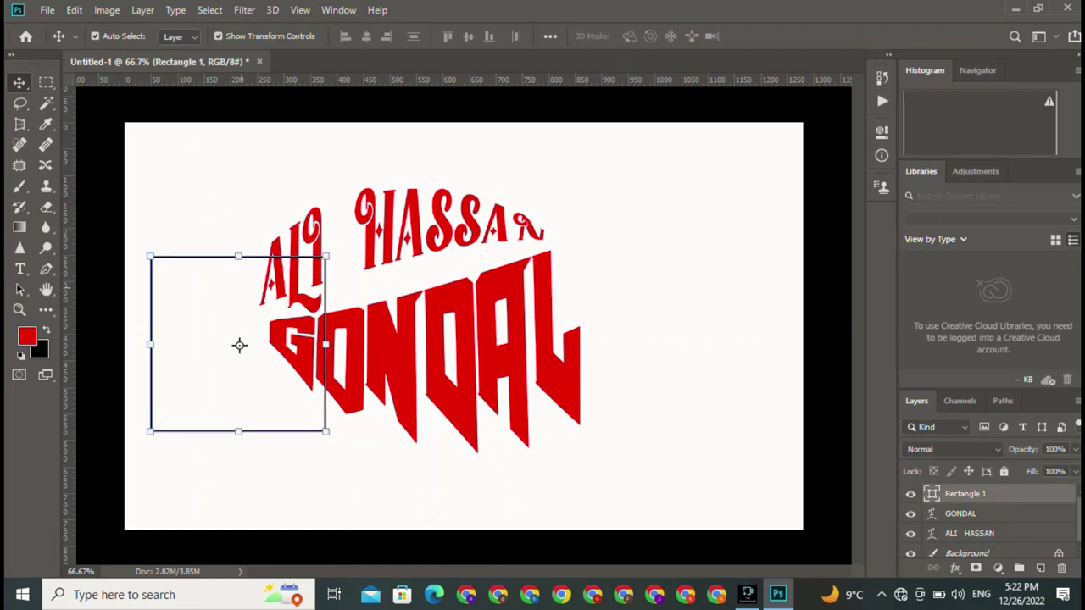
pyautogui.moveTo(239, 345); pyautogui.dragTo(315, 250)
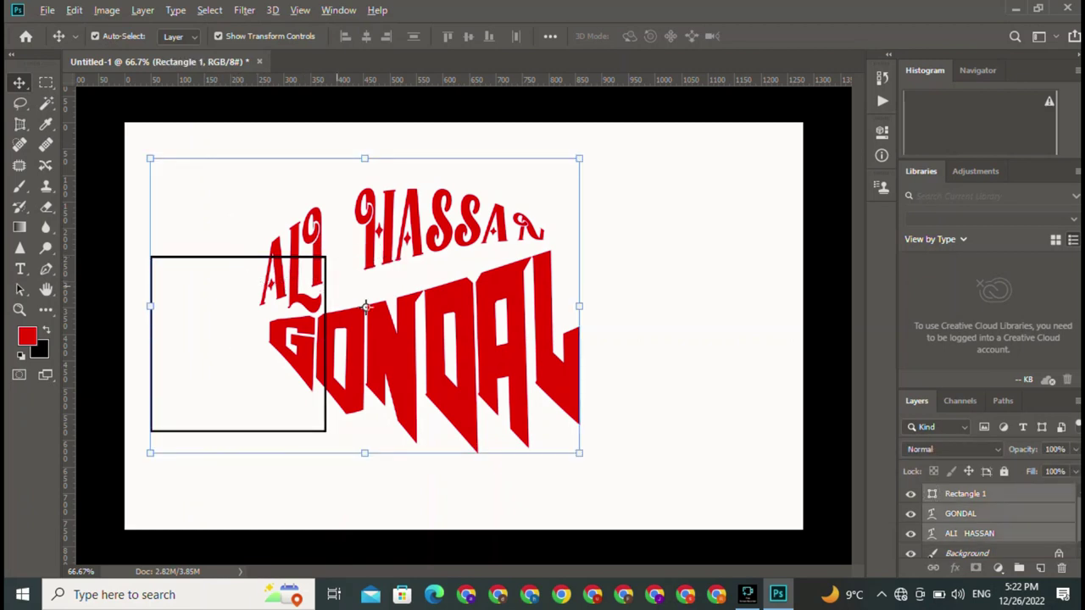
pyautogui.click(211, 492)
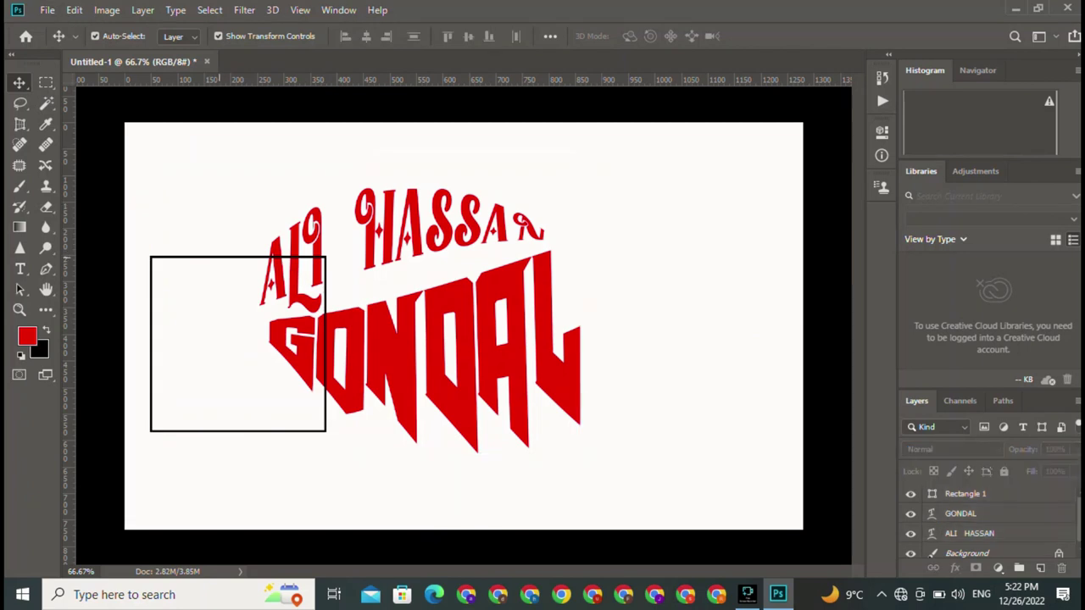
pyautogui.click(239, 345)
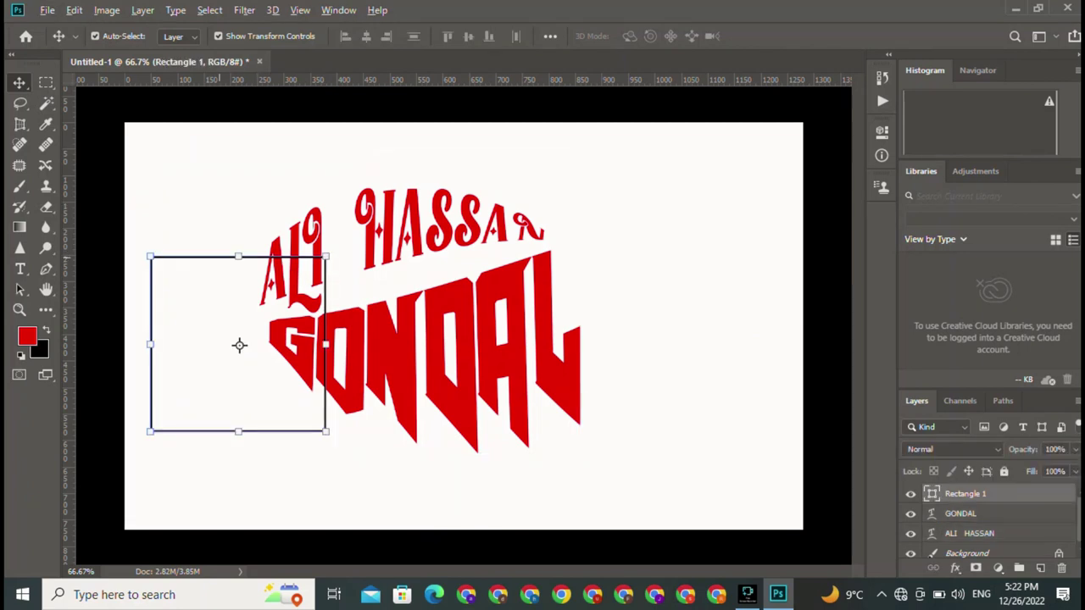
pyautogui.moveTo(219, 260); pyautogui.dragTo(407, 290)
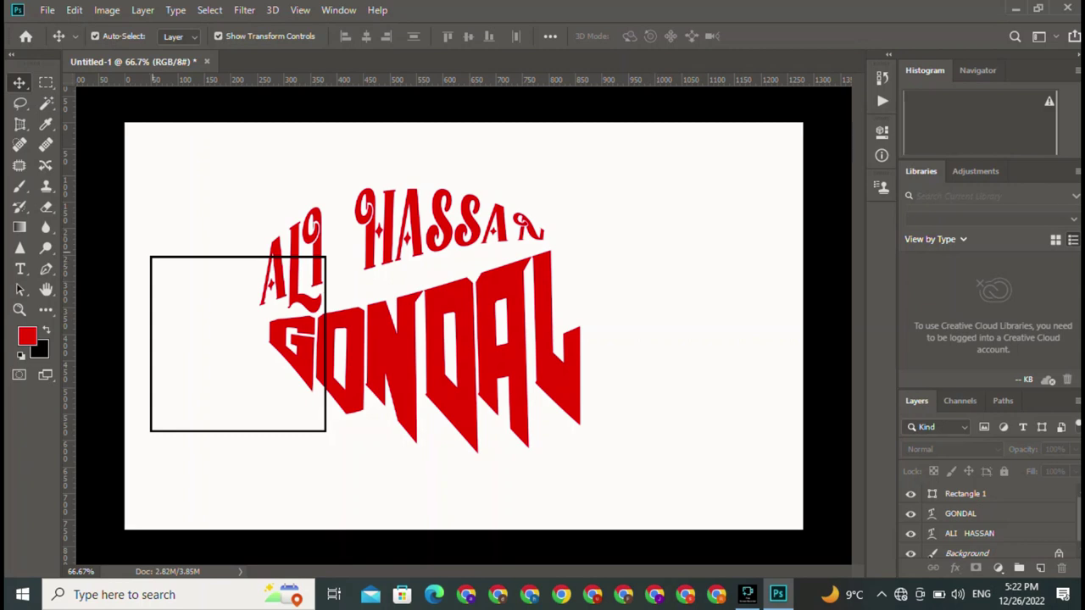
# Move the square up about 82 px, duplicate it with small offsets, and select the copies.
pyautogui.click(239, 345)
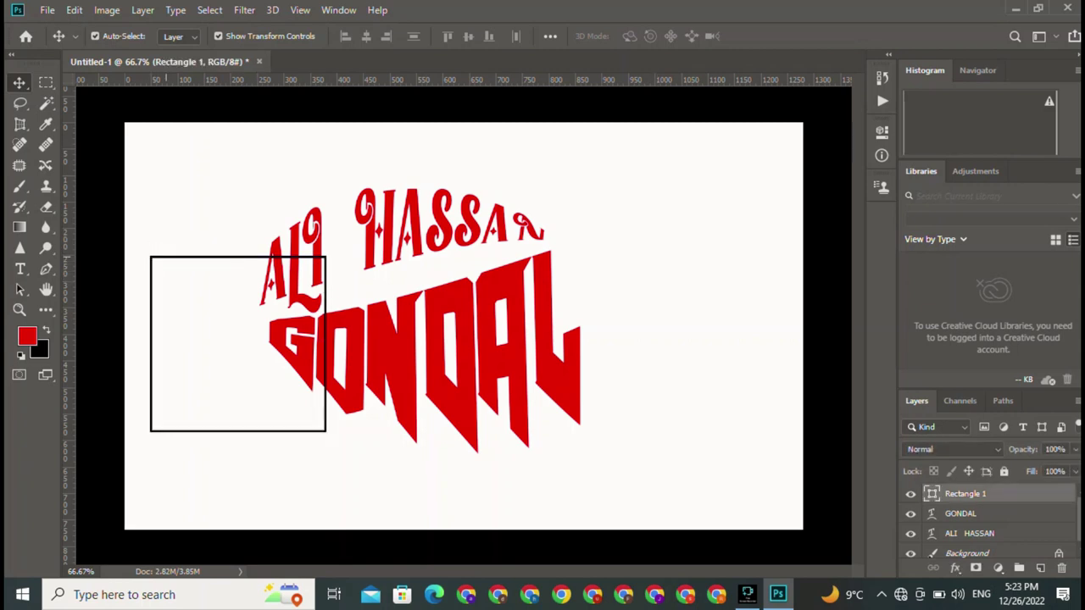
pyautogui.moveTo(239, 345); pyautogui.dragTo(239, 276)
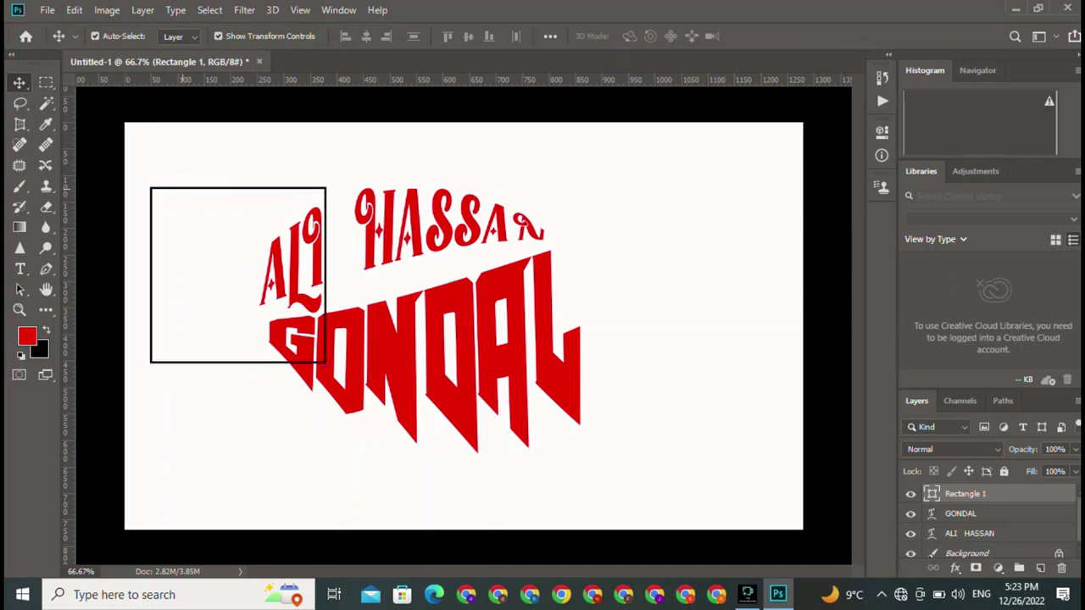
pyautogui.moveTo(239, 275)
pyautogui.mouseDown()
pyautogui.moveTo(259, 275)
pyautogui.moveTo(222, 339)
pyautogui.moveTo(248, 313)
pyautogui.moveTo(248, 329)
pyautogui.moveTo(249, 302)
pyautogui.mouseUp()
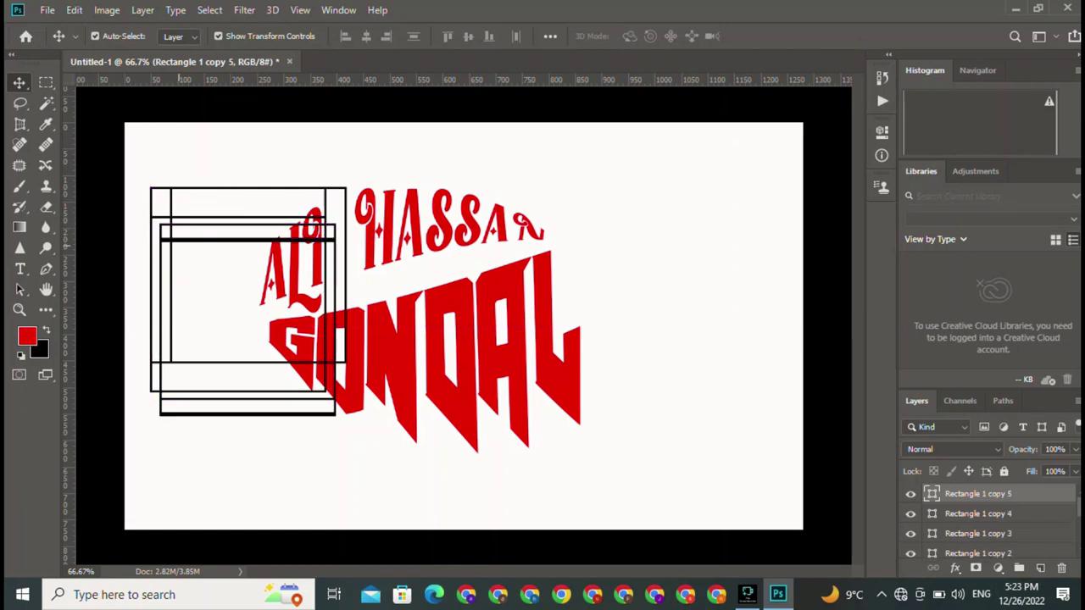
pyautogui.keyDown('shift'); pyautogui.click(248, 302); pyautogui.keyUp('shift')
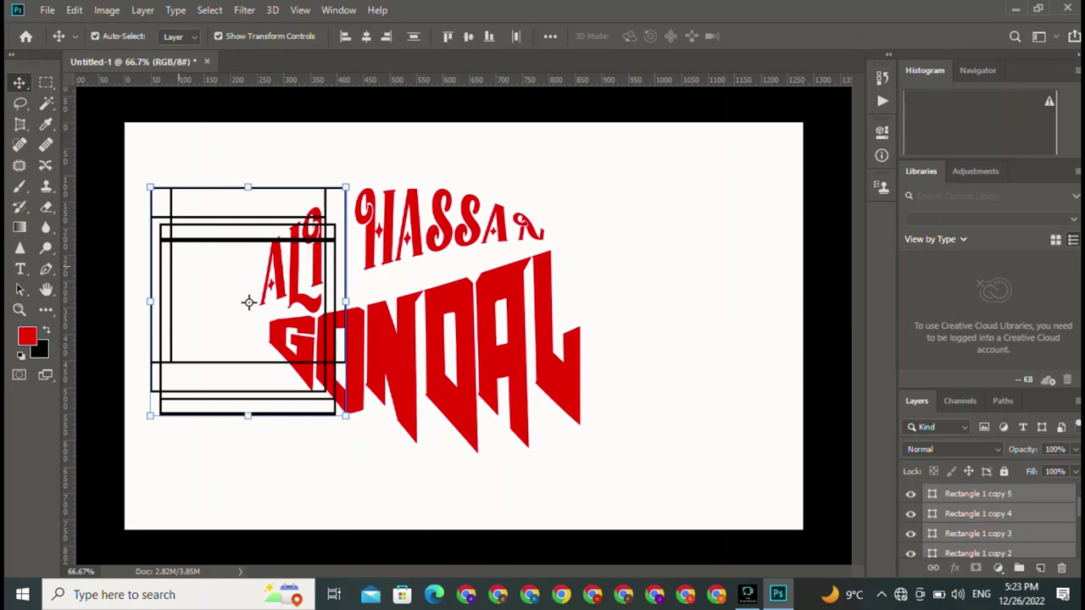
# Marquee-select the stacked squares and move them to the canvas's right edge.
pyautogui.click(248, 303)
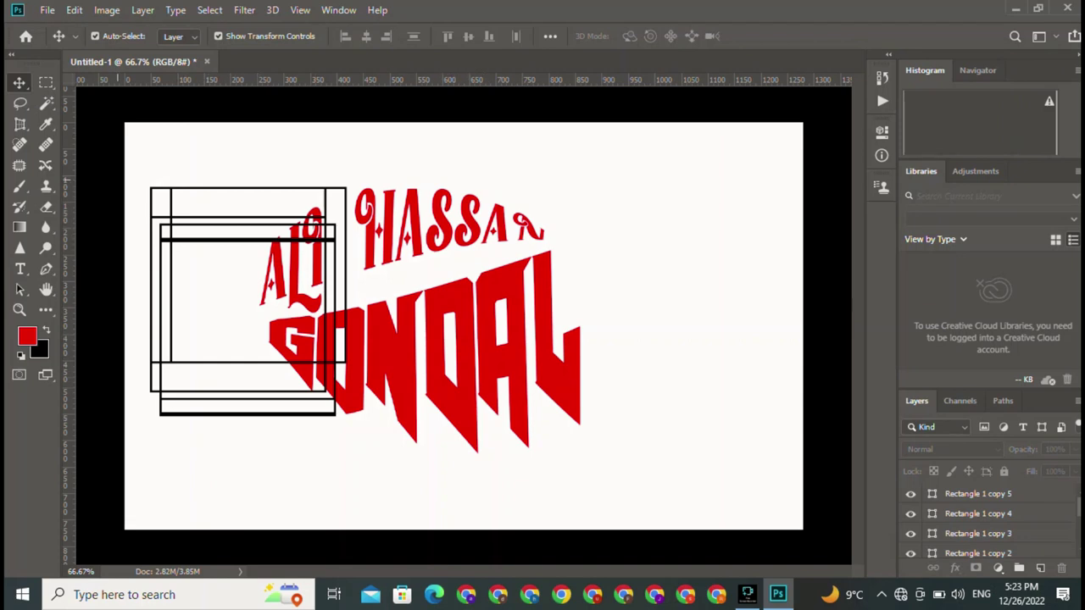
pyautogui.moveTo(146, 174); pyautogui.dragTo(249, 300)
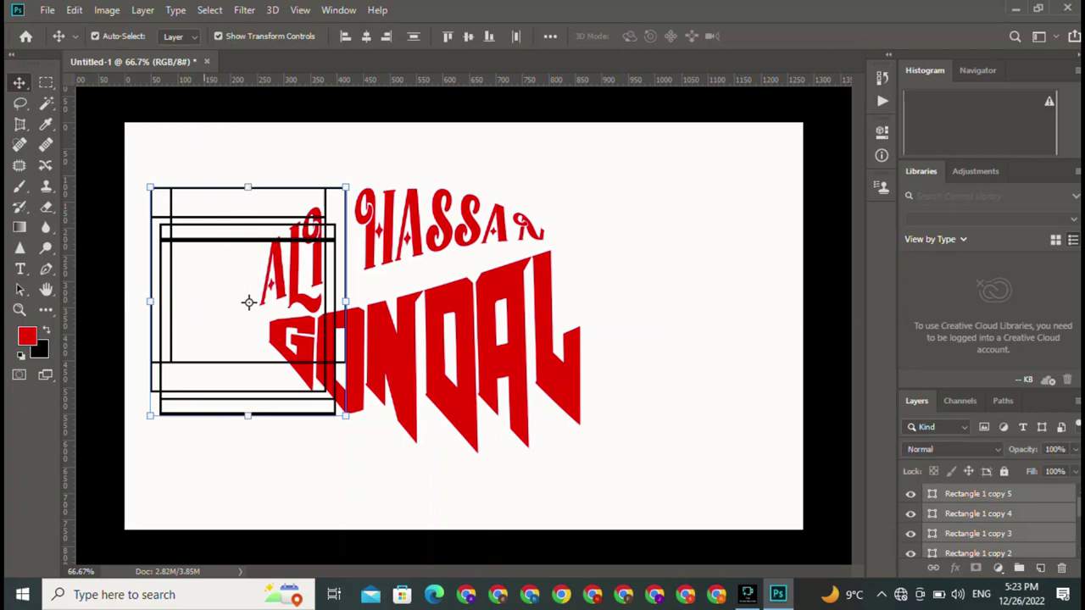
pyautogui.moveTo(174, 197); pyautogui.dragTo(630, 169)
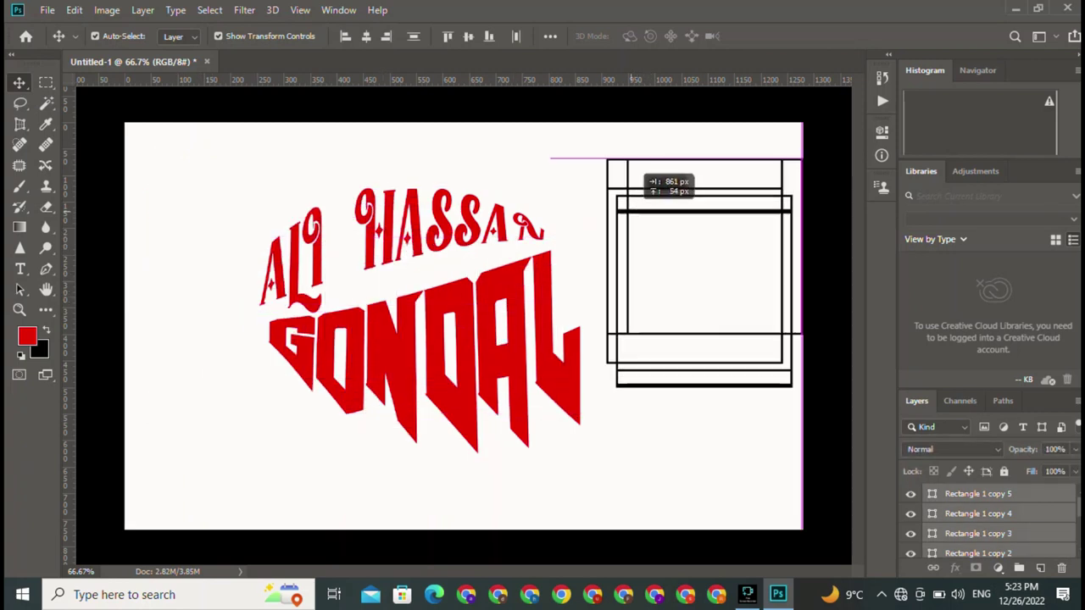
# Scale the red name text down to 69.6% without rotation and commit it.
pyautogui.moveTo(251, 169); pyautogui.dragTo(303, 214)
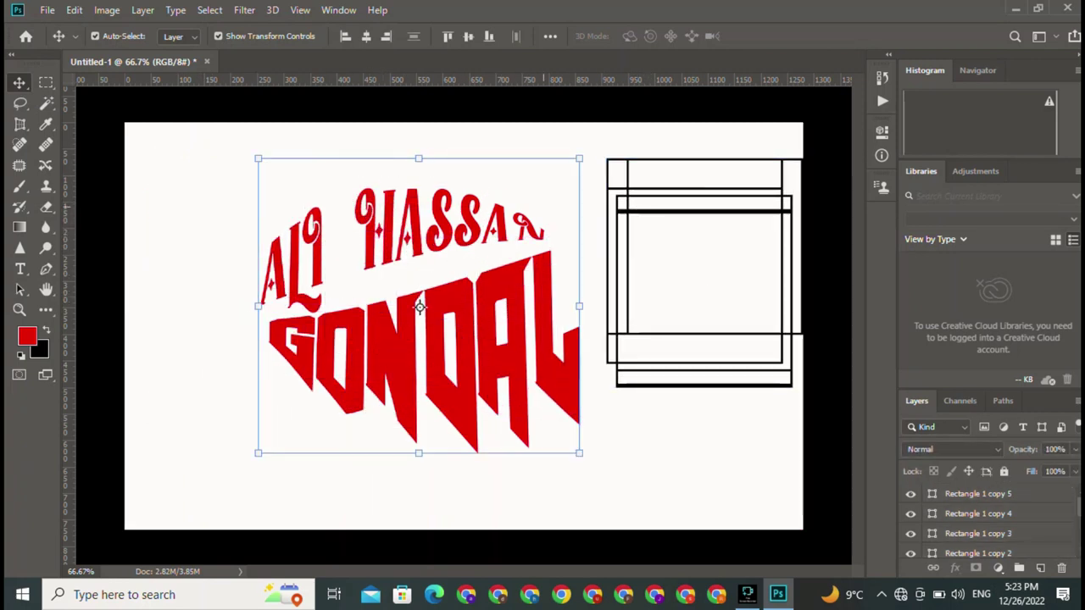
pyautogui.moveTo(579, 158); pyautogui.dragTo(481, 248)
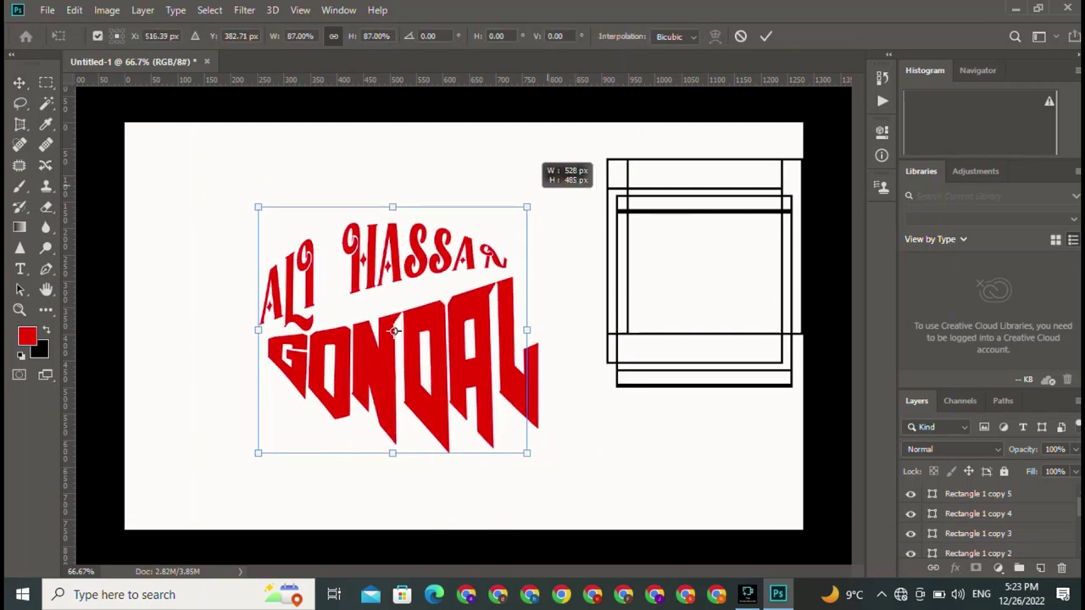
pyautogui.moveTo(370, 351); pyautogui.dragTo(391, 327)
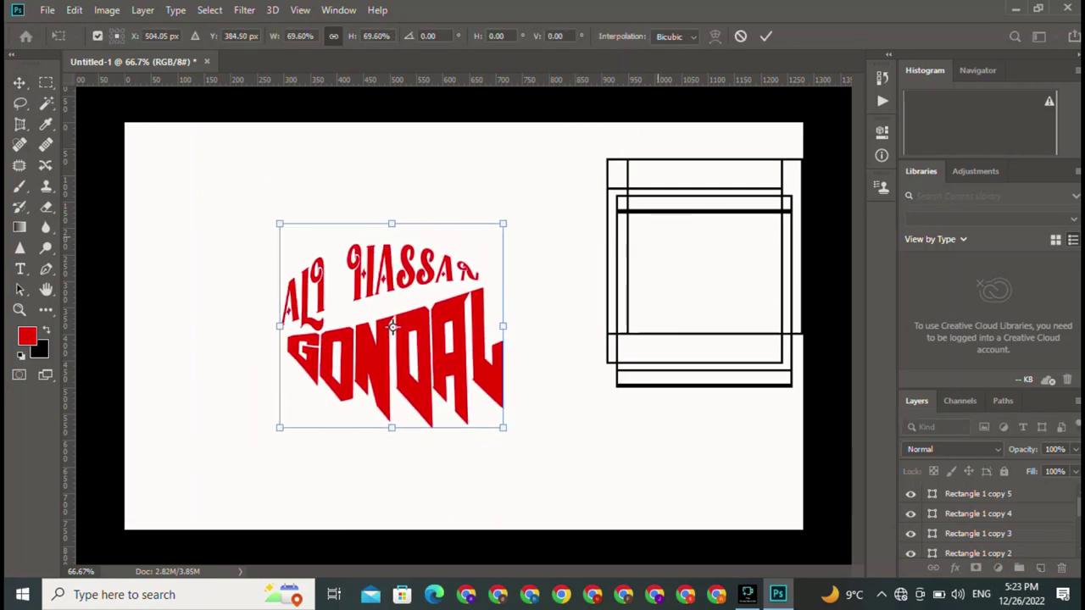
pyautogui.moveTo(566, 130); pyautogui.dragTo(608, 178)
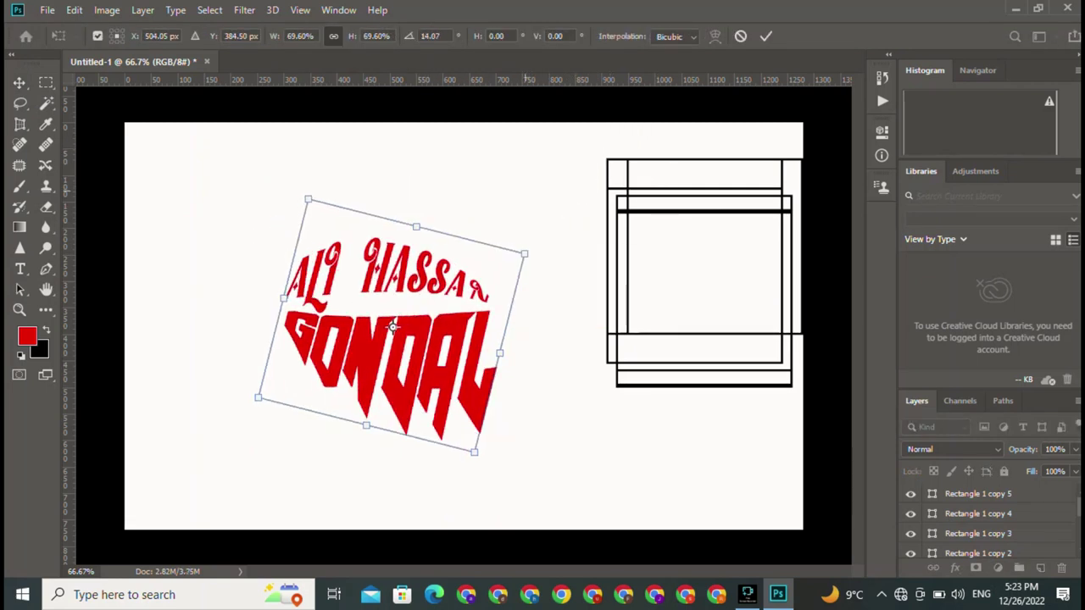
pyautogui.hotkey('ctrl', 'z')
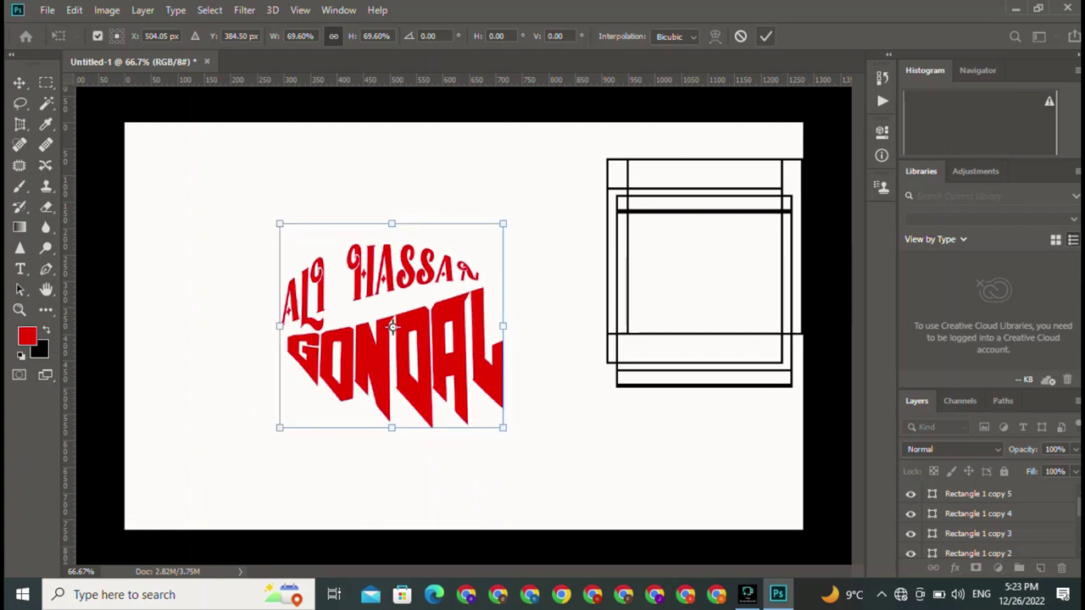
pyautogui.click(766, 35)
pyautogui.moveTo(589, 145); pyautogui.dragTo(706, 273)
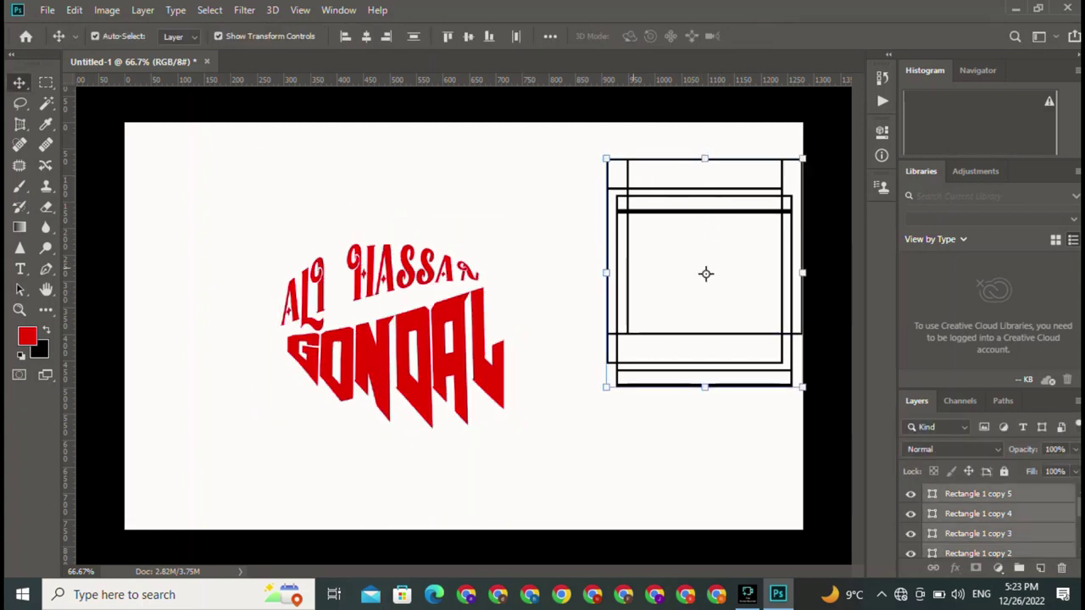
# Scale the square stack to about 157% and centre it around the red name text.
pyautogui.hotkey('ctrl', 't')
pyautogui.moveTo(606, 159); pyautogui.dragTo(505, 123)
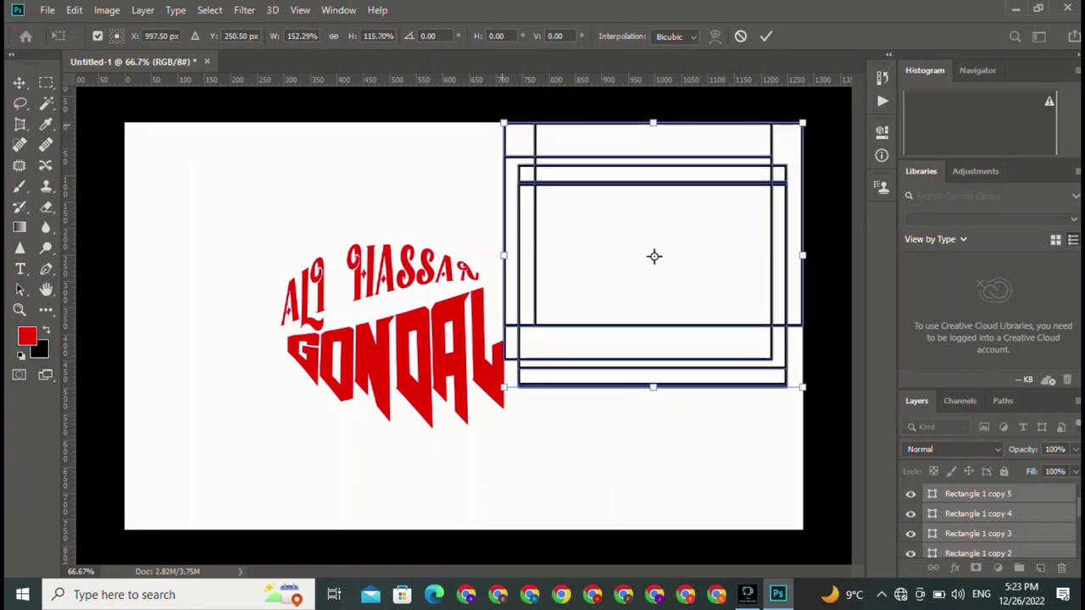
pyautogui.hotkey('ctrl', 'z')
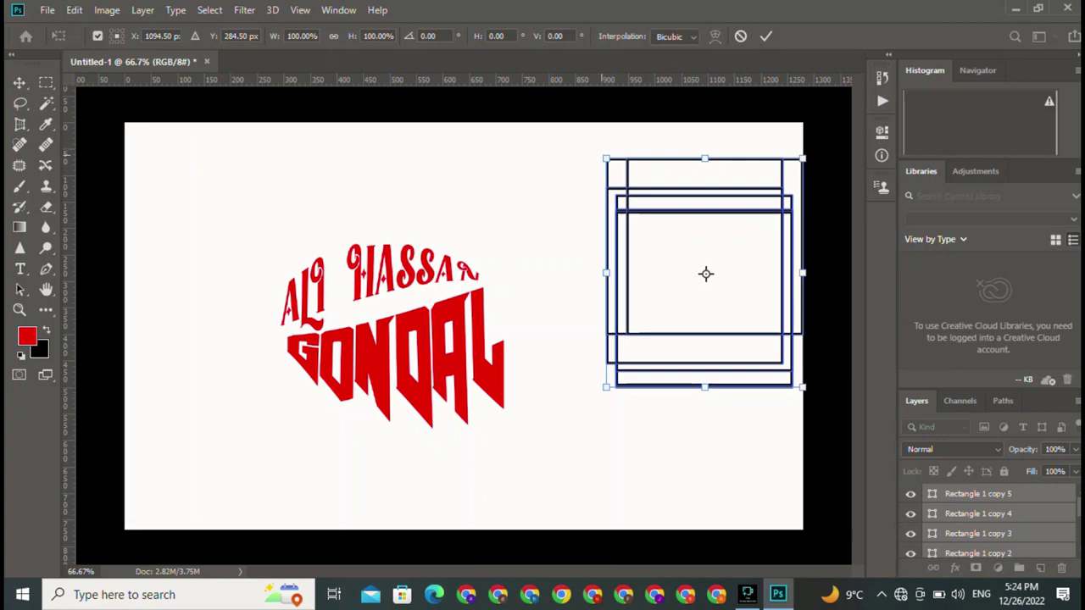
pyautogui.moveTo(606, 158); pyautogui.dragTo(526, 87)
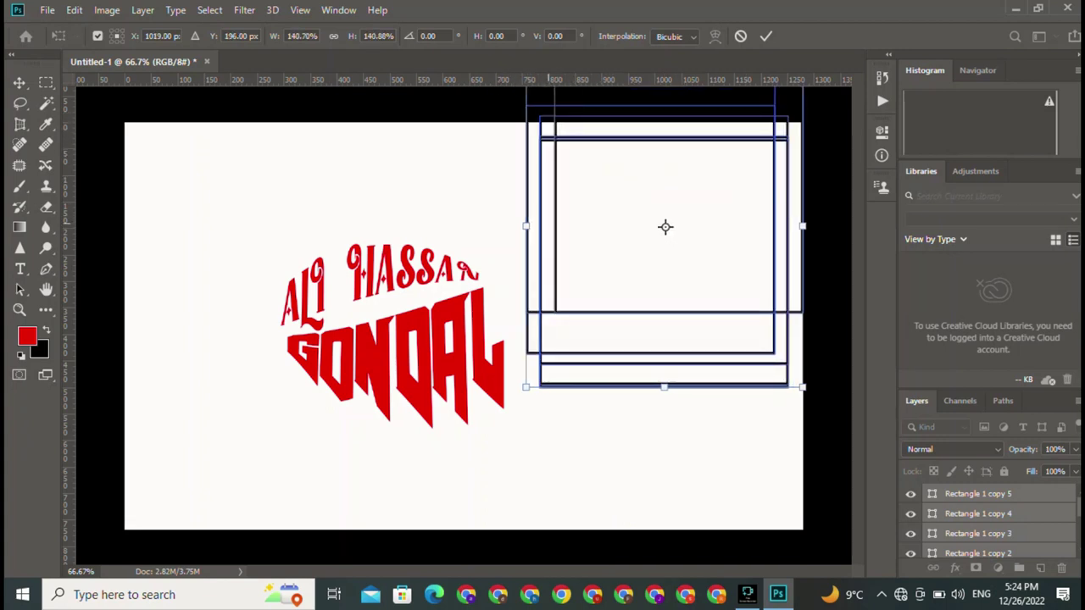
pyautogui.moveTo(666, 226); pyautogui.dragTo(383, 328)
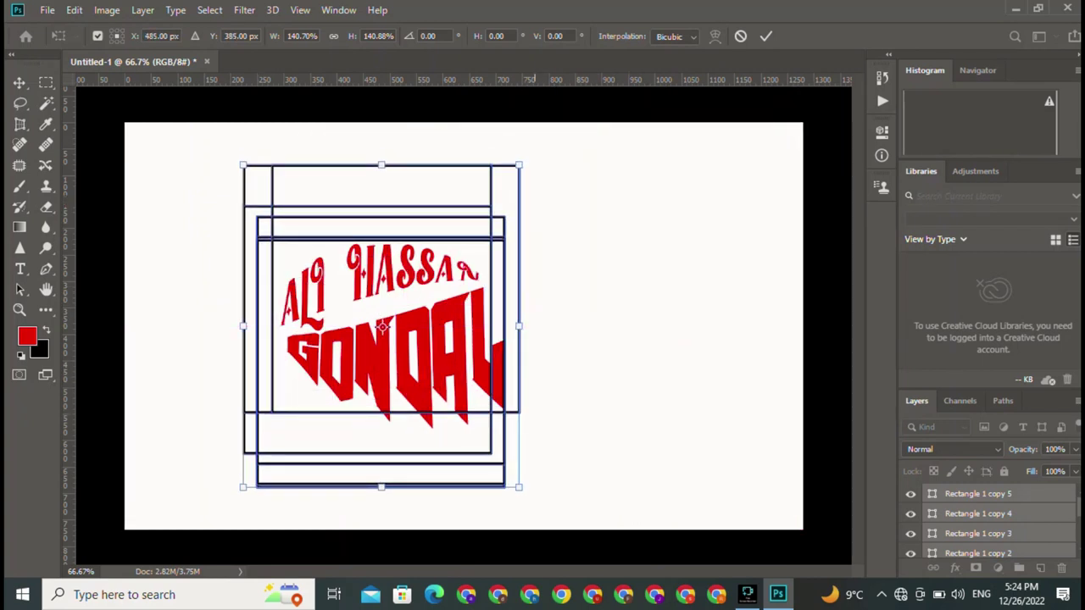
pyautogui.moveTo(520, 165); pyautogui.dragTo(543, 142)
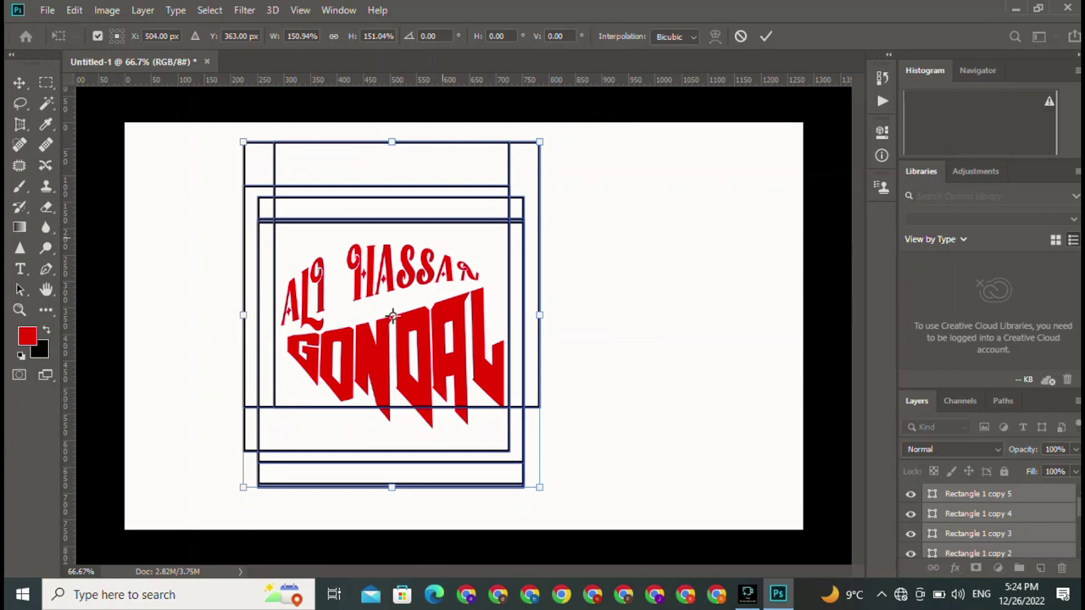
pyautogui.moveTo(392, 315)
pyautogui.mouseDown()
pyautogui.moveTo(396, 338)
pyautogui.moveTo(398, 327)
pyautogui.mouseUp()
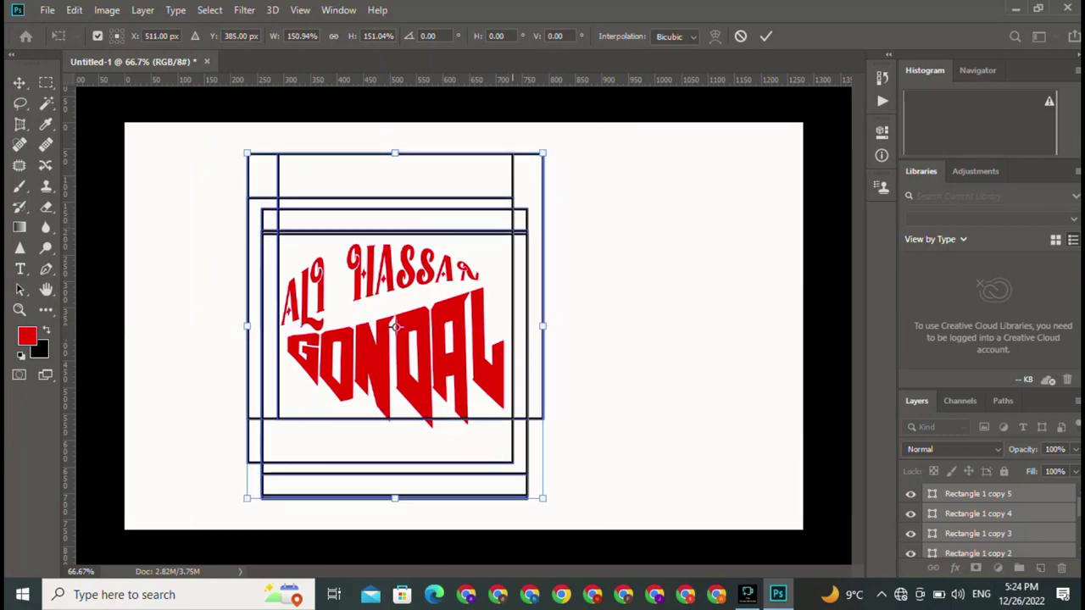
pyautogui.moveTo(547, 326); pyautogui.dragTo(556, 326)
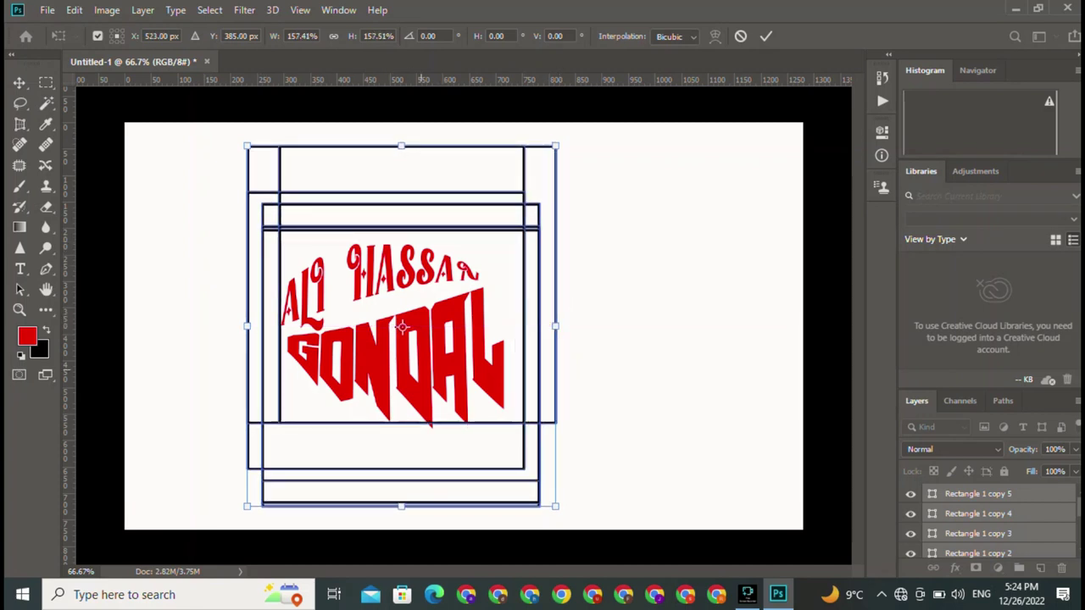
pyautogui.moveTo(402, 327); pyautogui.dragTo(408, 338)
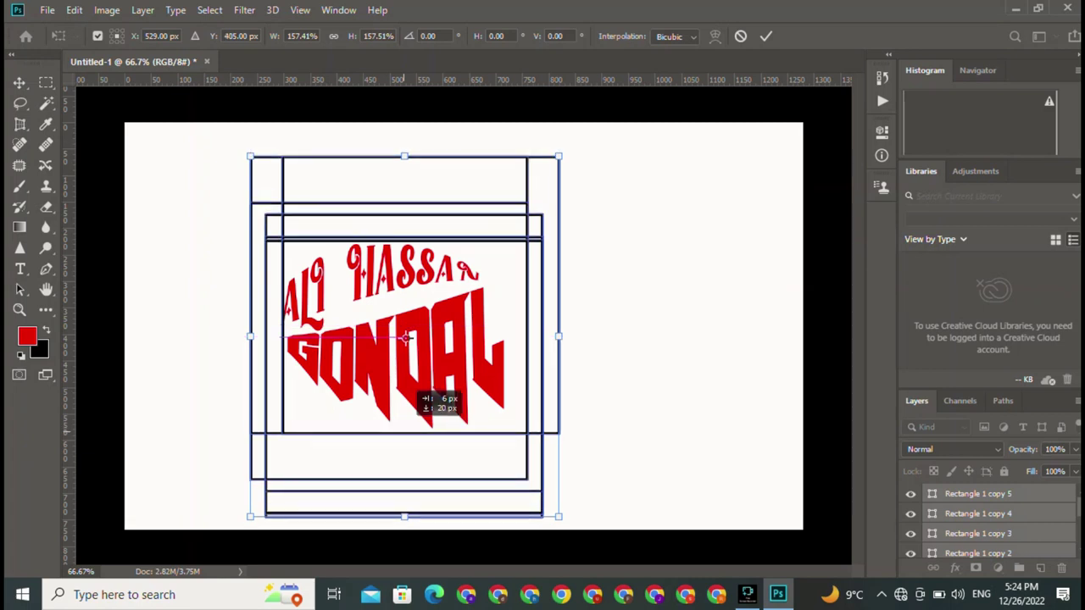
pyautogui.moveTo(406, 338); pyautogui.dragTo(404, 338)
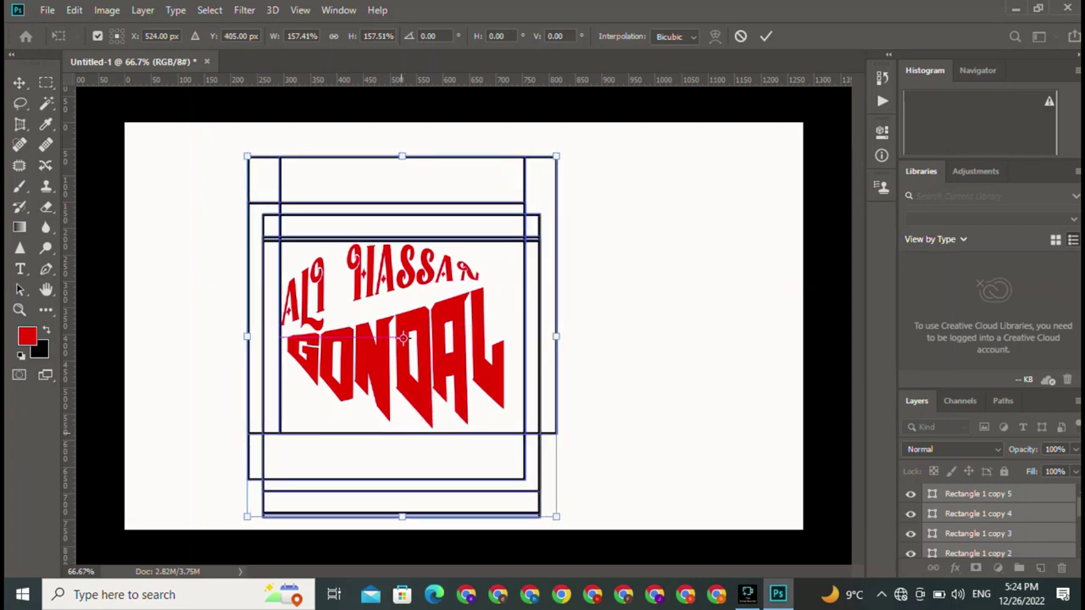
pyautogui.press('Return')
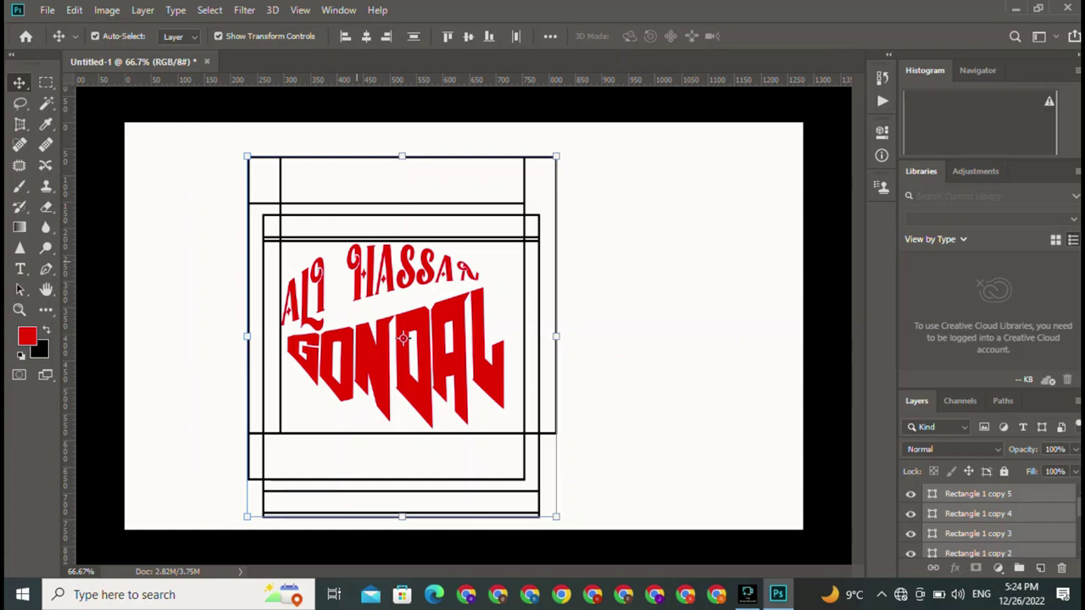
pyautogui.click(201, 339)
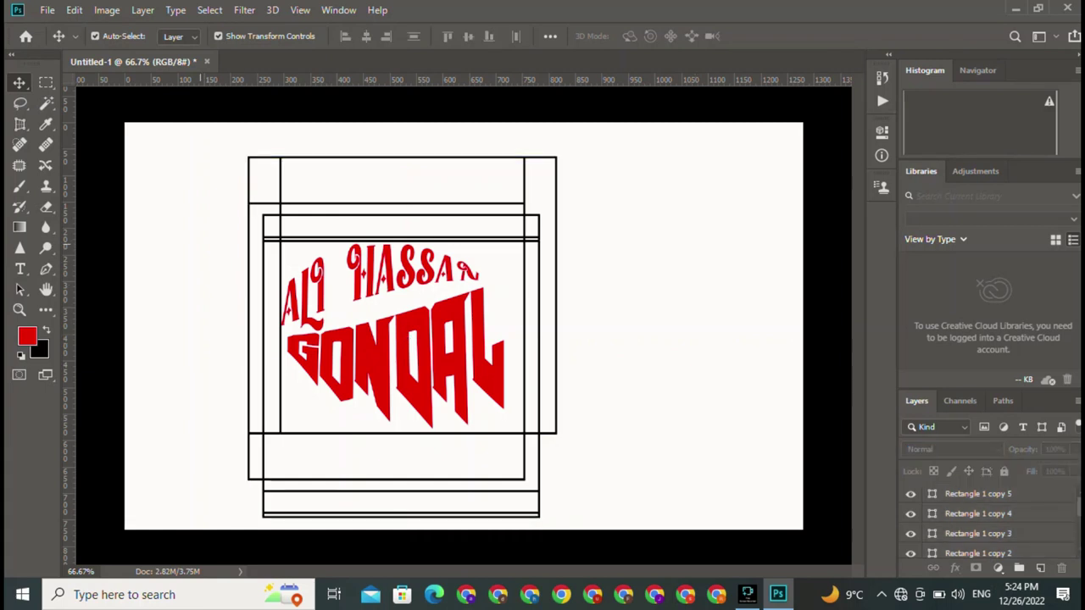
# Rotate Rectangle 1 copy 3 to about 52° and Rectangle 1 copy about 28°, shifting it left-down.
pyautogui.click(318, 215)
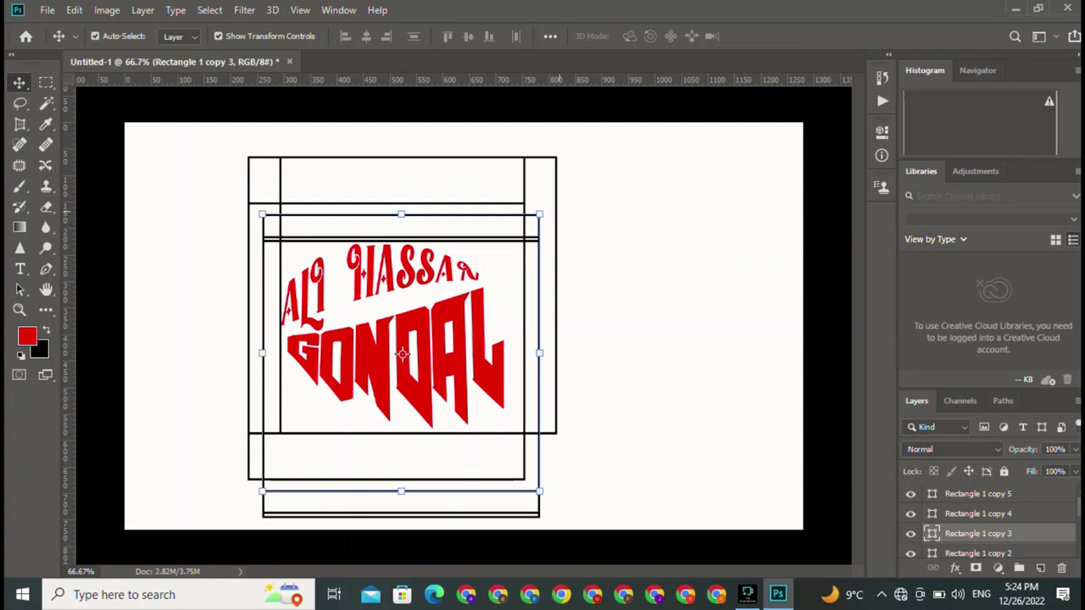
pyautogui.moveTo(557, 174); pyautogui.dragTo(634, 279)
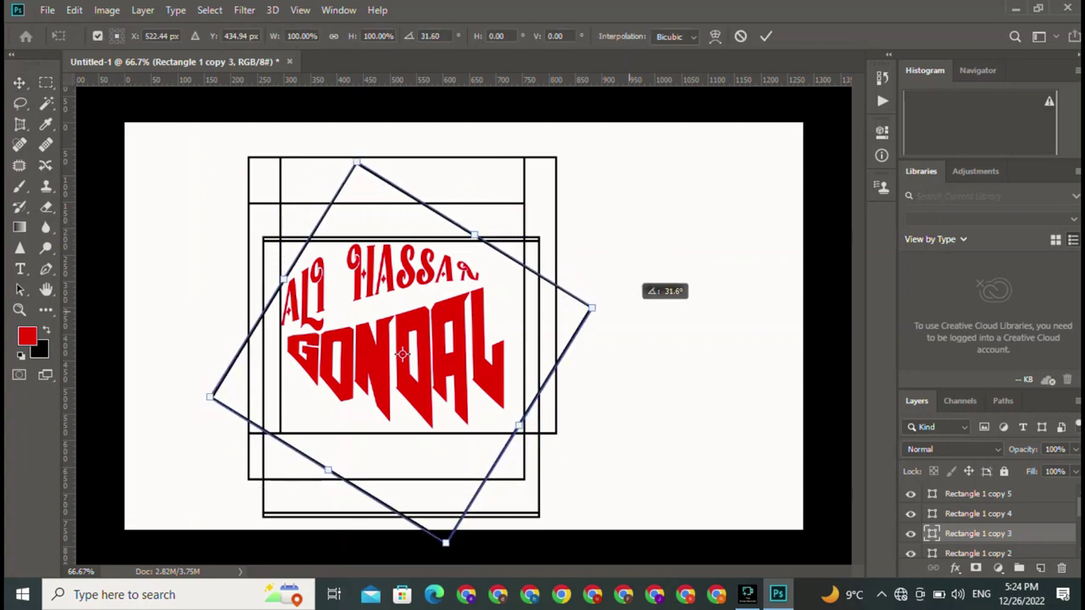
pyautogui.moveTo(634, 280); pyautogui.dragTo(646, 362)
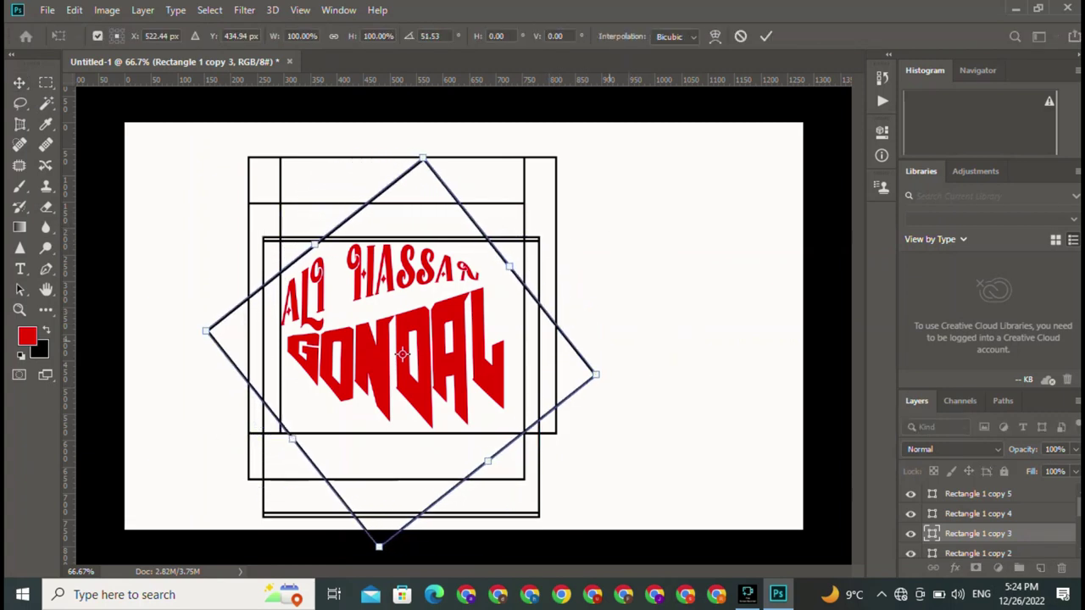
pyautogui.click(765, 36)
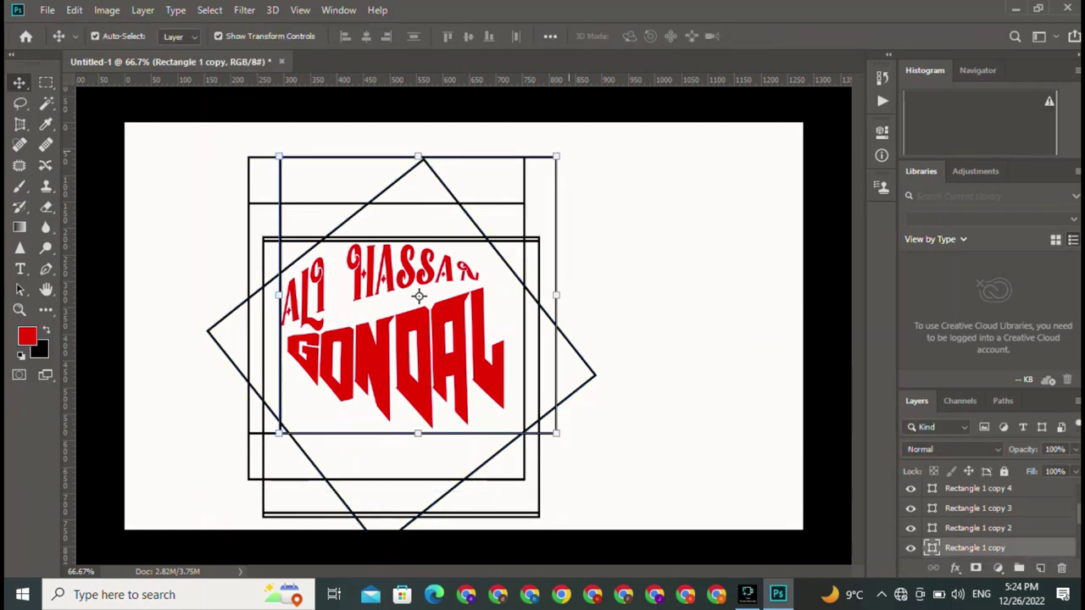
pyautogui.moveTo(577, 146); pyautogui.dragTo(641, 215)
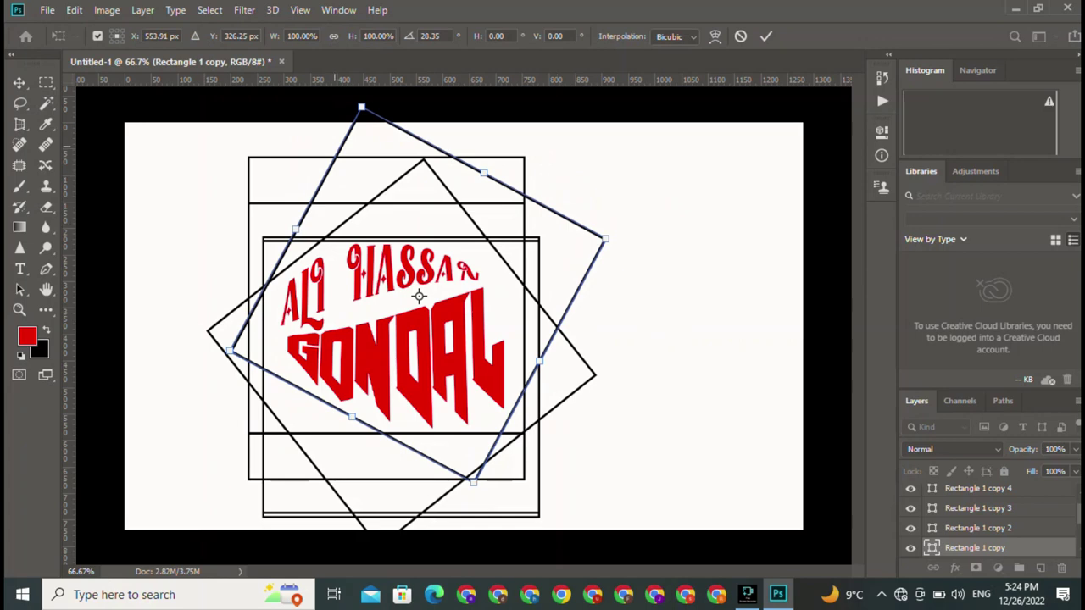
pyautogui.moveTo(419, 297); pyautogui.dragTo(387, 348)
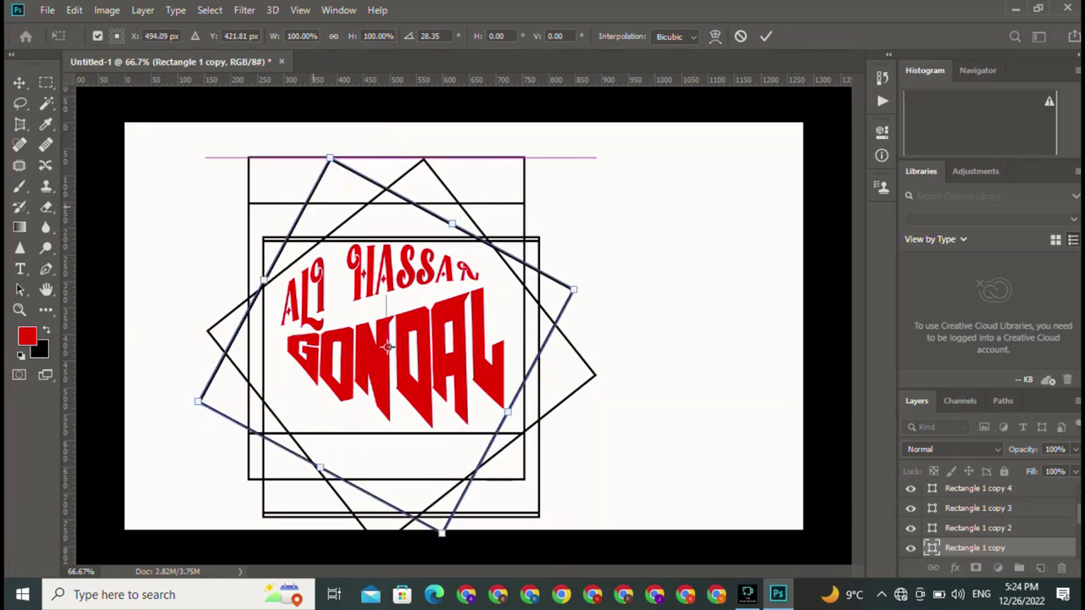
pyautogui.press('Return')
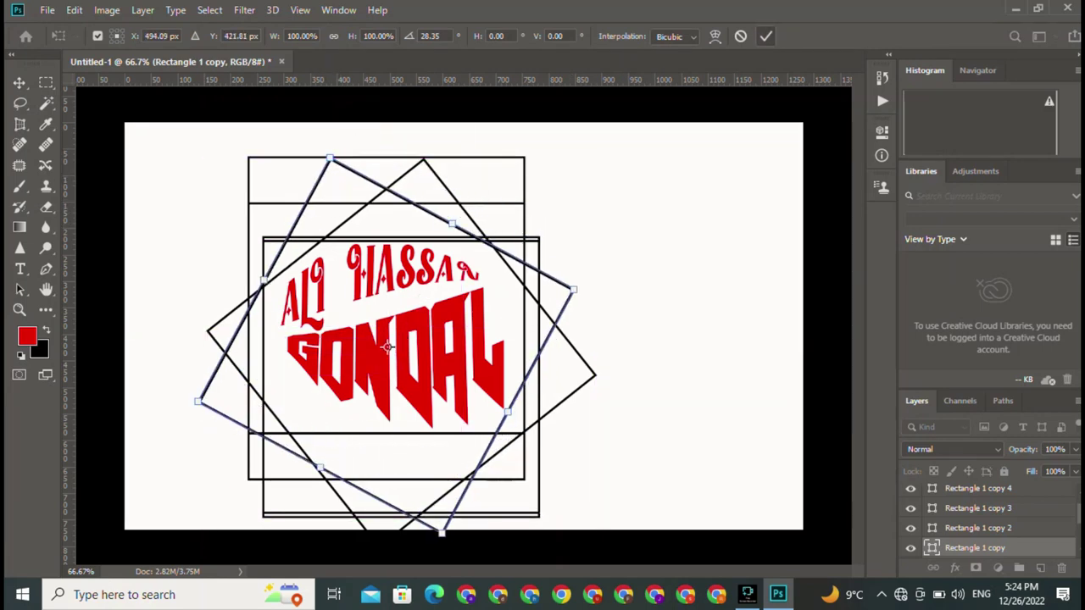
# Tilt the original Rectangle 1 square to about 75° and shift it down-right into the frame.
pyautogui.hotkey('alt', '[')
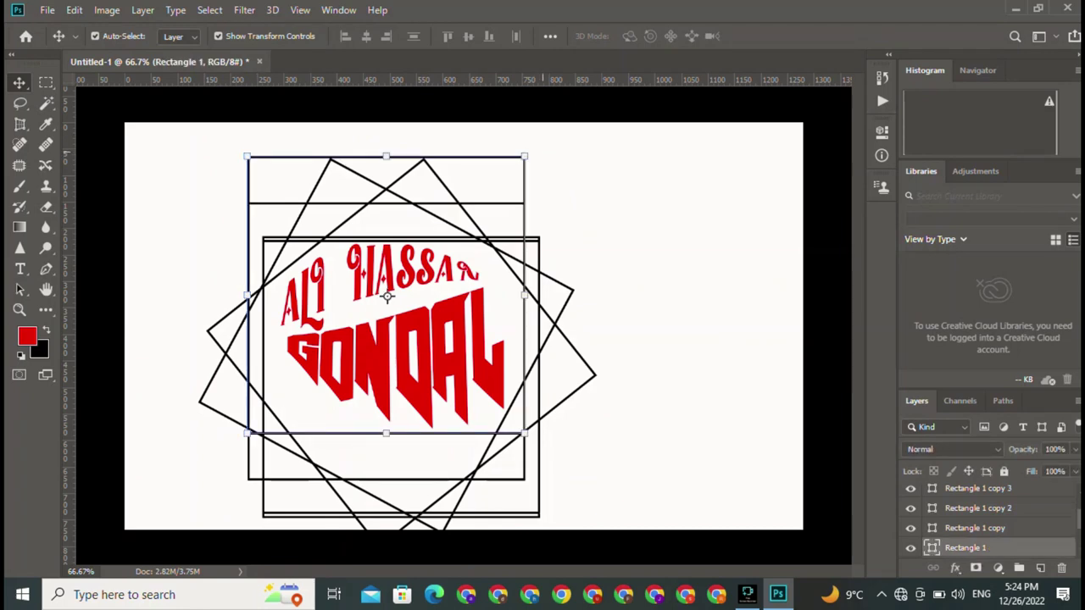
pyautogui.moveTo(532, 149)
pyautogui.mouseDown()
pyautogui.moveTo(595, 377)
pyautogui.moveTo(534, 465)
pyautogui.mouseUp()
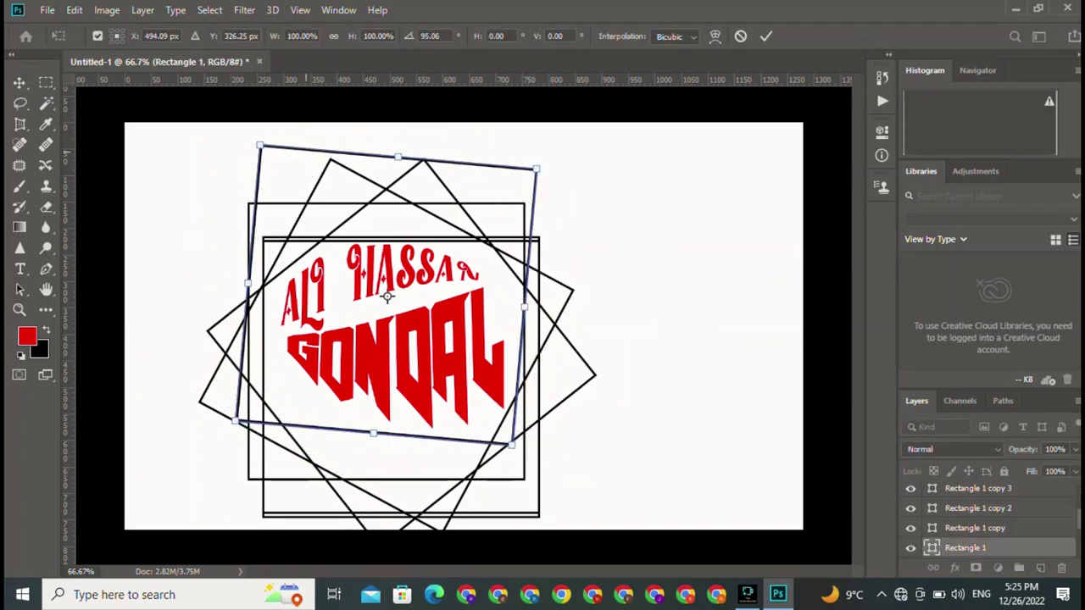
pyautogui.moveTo(387, 295); pyautogui.dragTo(400, 338)
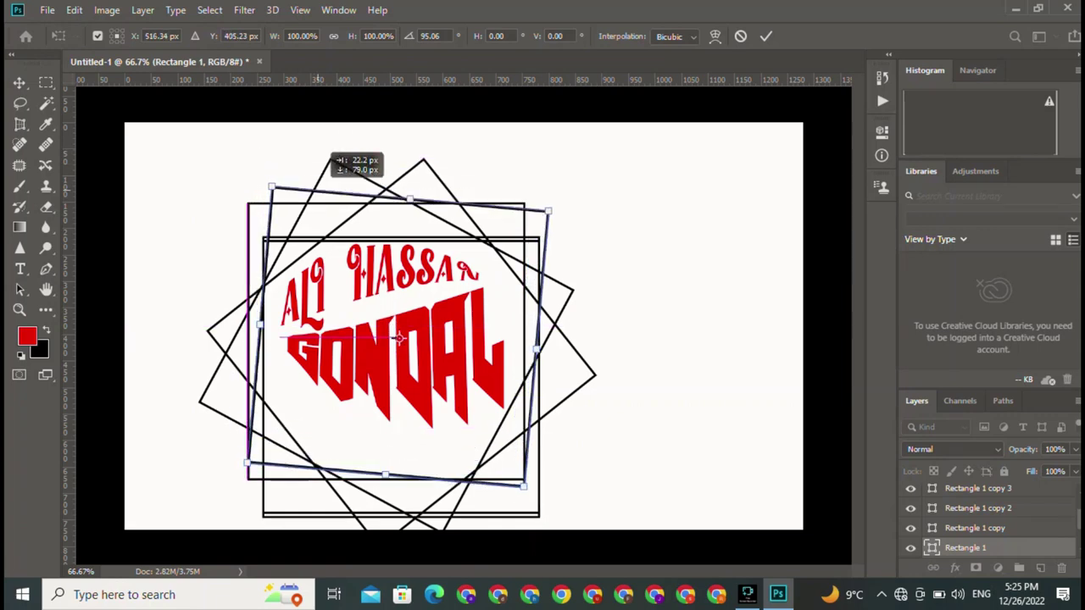
pyautogui.moveTo(577, 178); pyautogui.dragTo(519, 110)
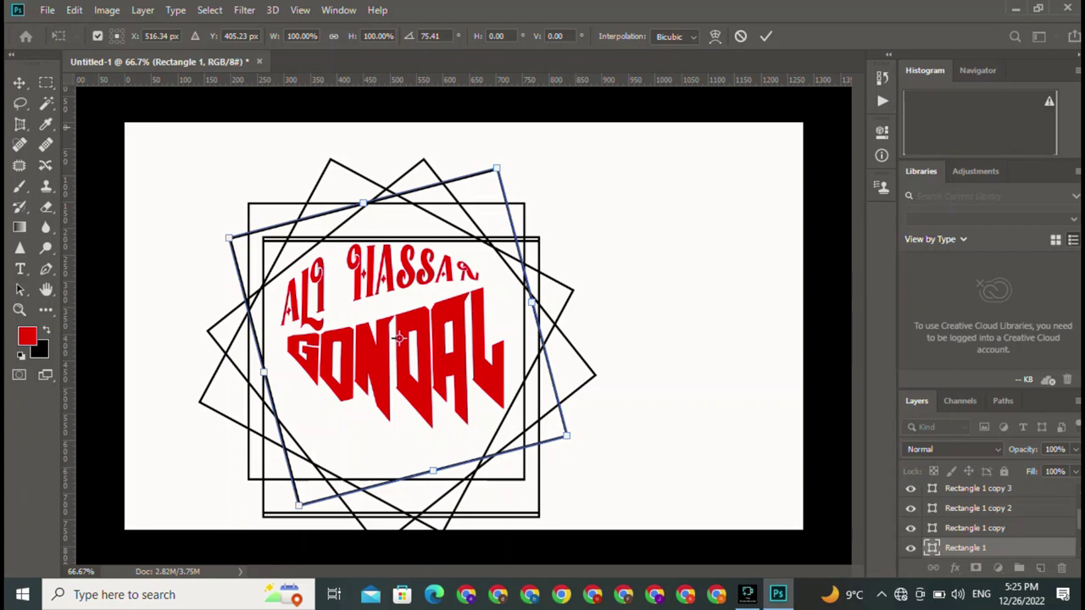
pyautogui.click(765, 36)
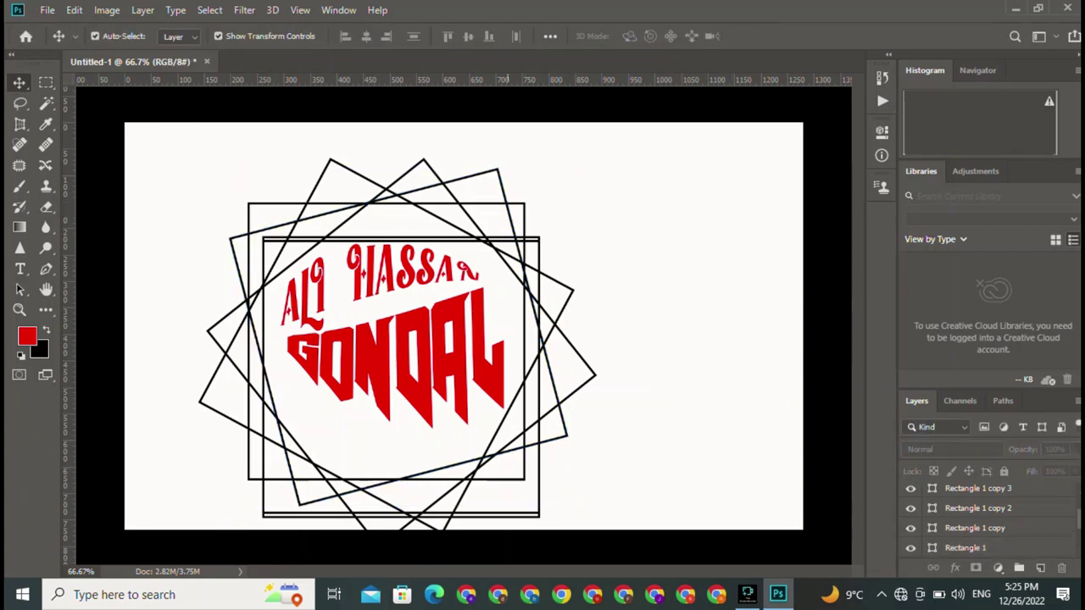
# Tilt Rectangle 1 copy 2 about 4° clockwise and nudge it slightly up-right.
pyautogui.click(524, 208)
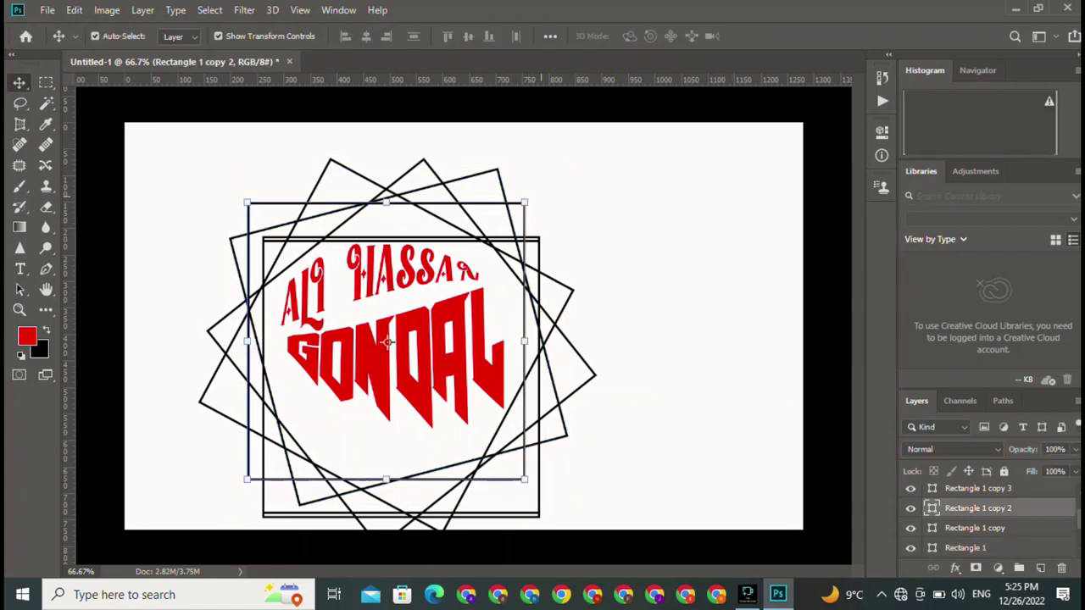
pyautogui.moveTo(532, 201); pyautogui.dragTo(542, 216)
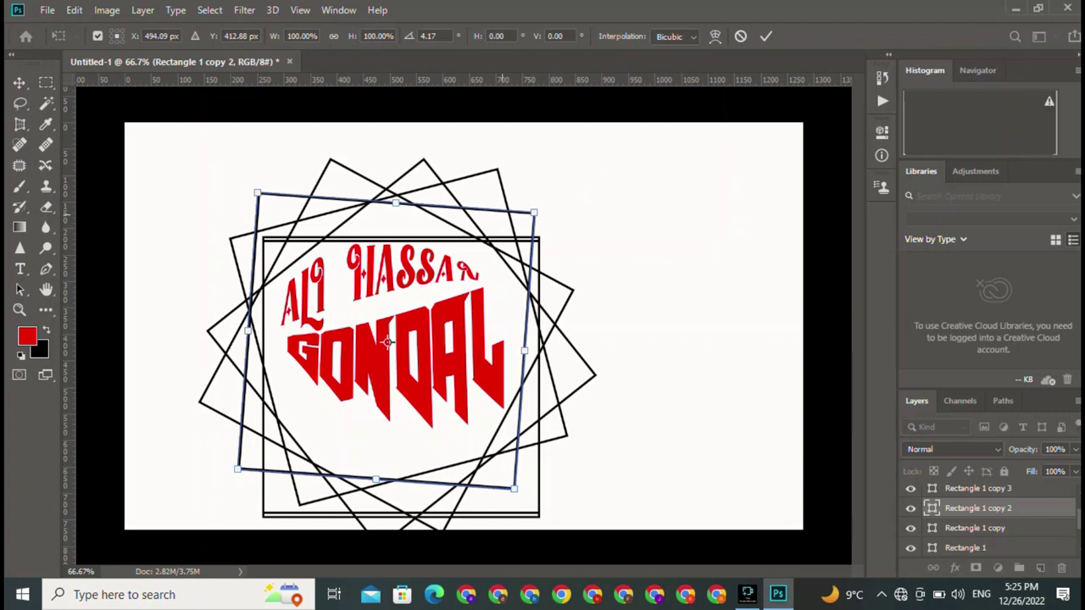
pyautogui.moveTo(387, 342); pyautogui.dragTo(395, 338)
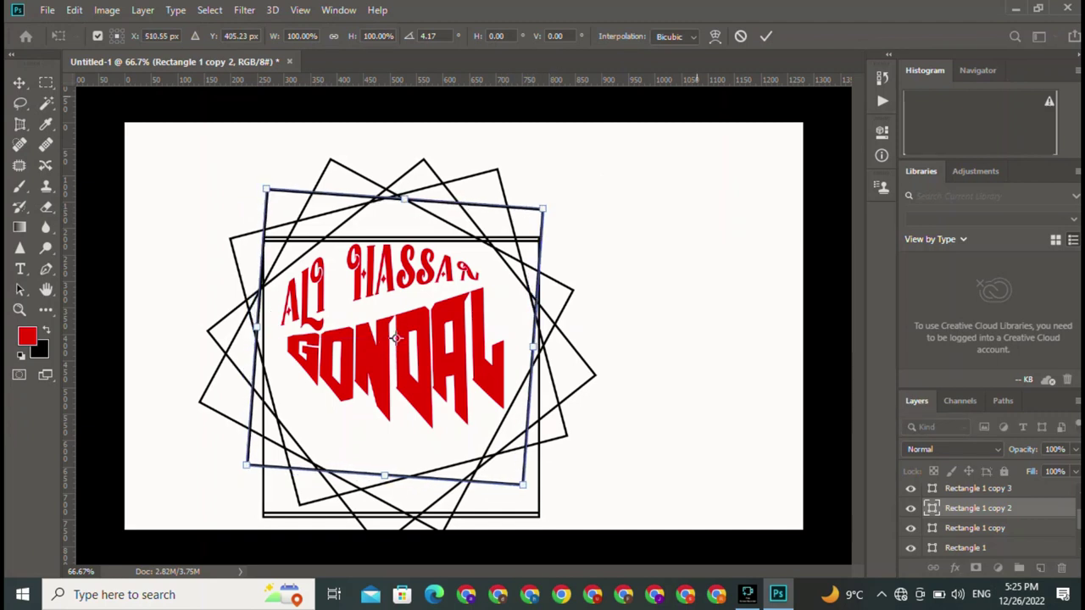
pyautogui.click(766, 35)
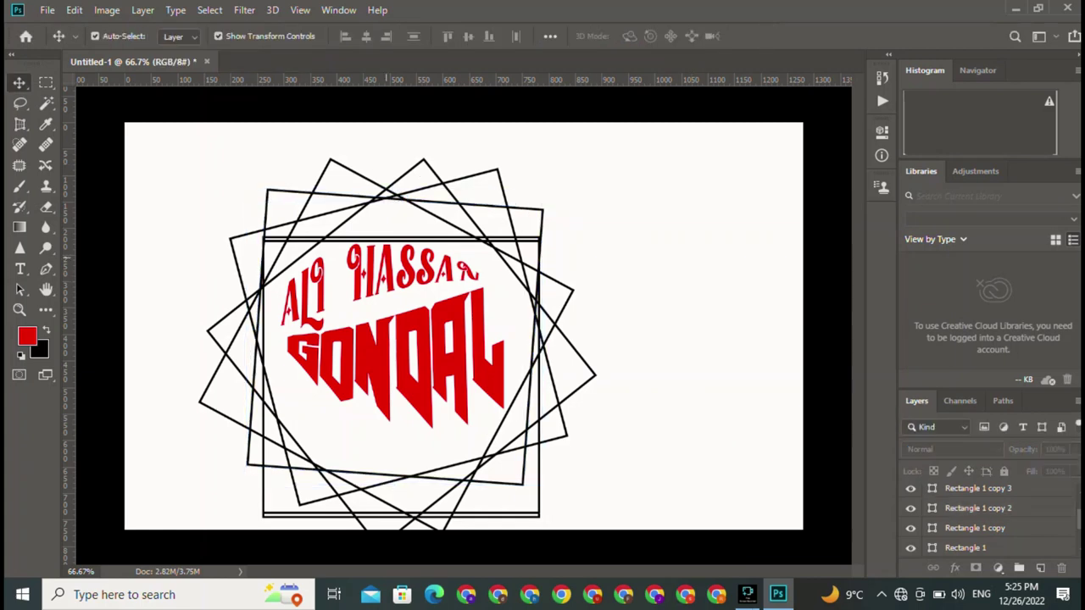
# Make two more square copies and shift all square layers slightly down and right.
pyautogui.hotkey('ctrl', 'j')
pyautogui.hotkey('ctrl', 'j')
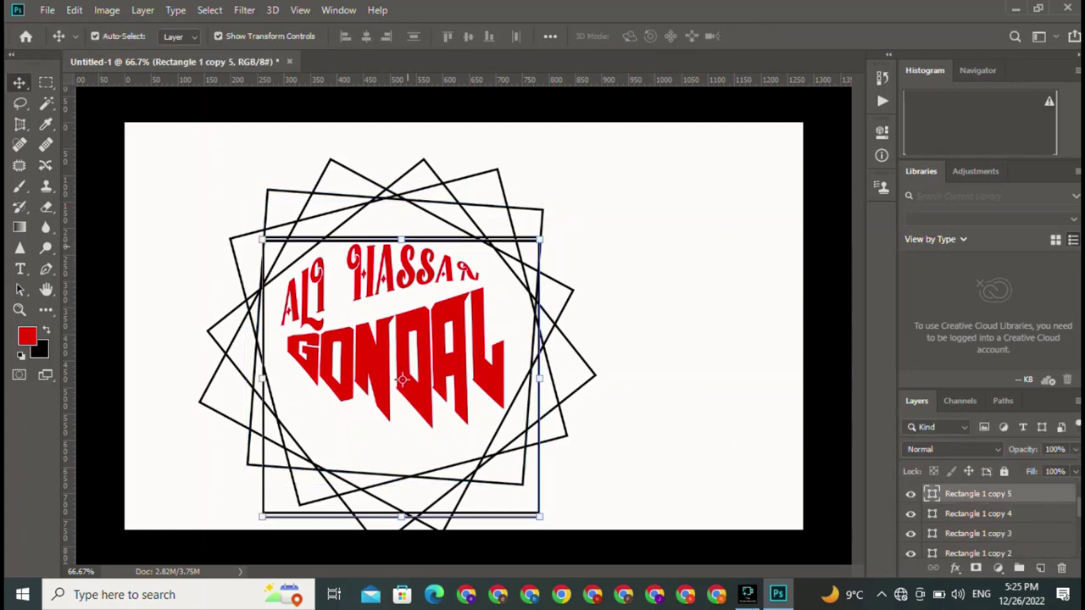
pyautogui.hotkey('ctrl', 'alt', 'a')
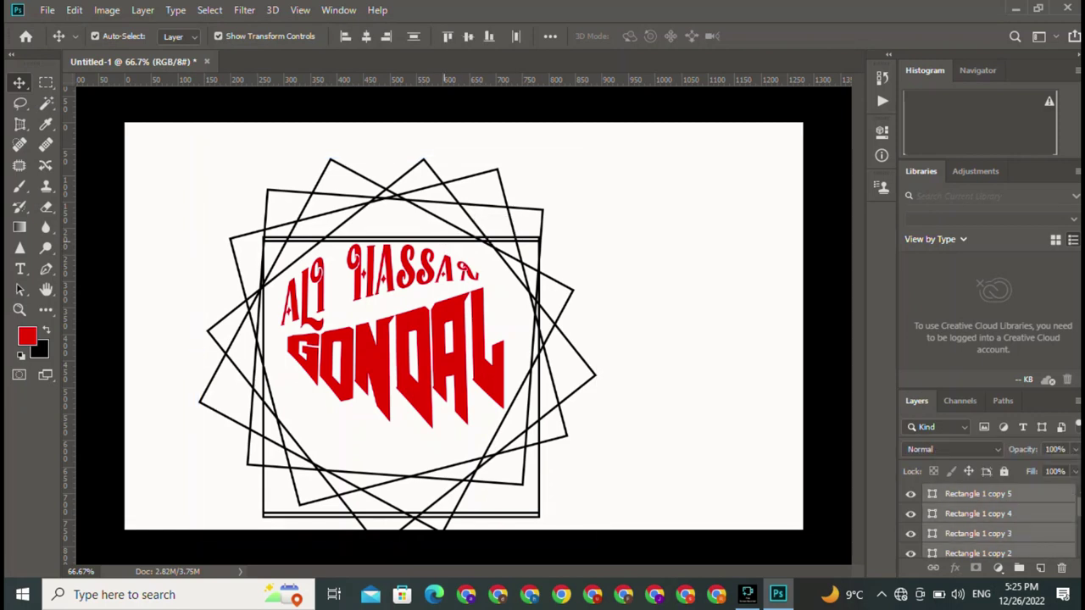
pyautogui.moveTo(396, 354); pyautogui.dragTo(406, 363)
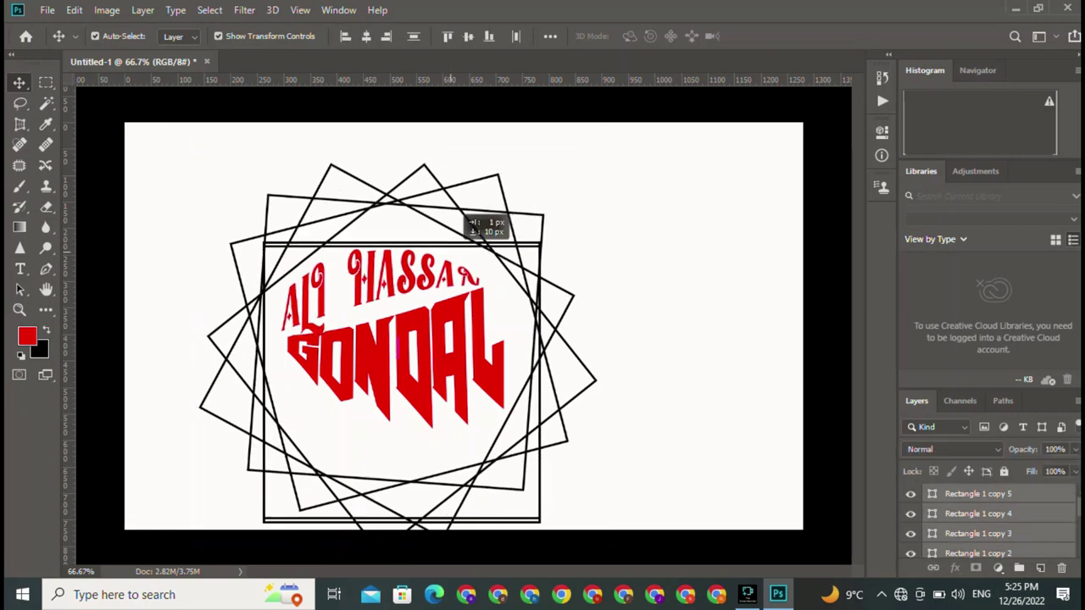
pyautogui.click(406, 363)
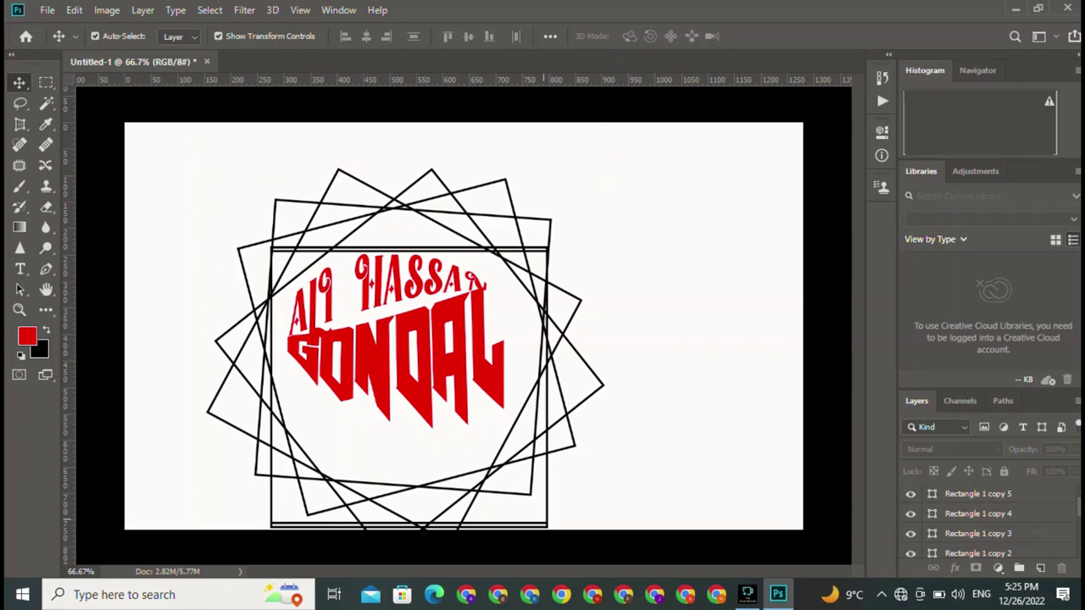
pyautogui.click(410, 387)
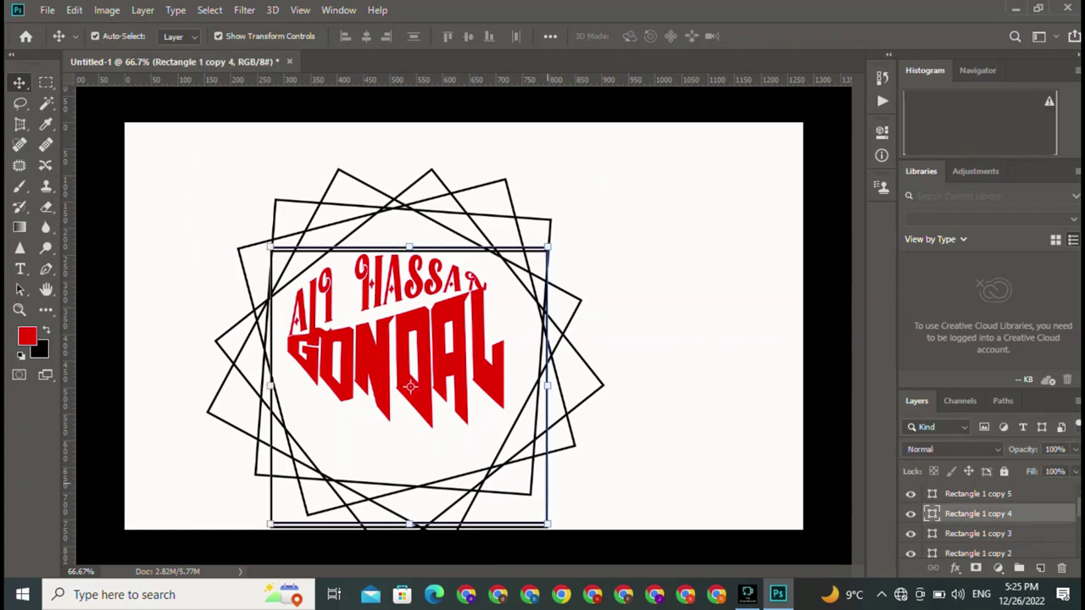
# Place a spare square copy at the canvas's right edge, and rotate Rectangle 1 copy 4 about -43° around the text.
pyautogui.moveTo(411, 386); pyautogui.dragTo(513, 374)
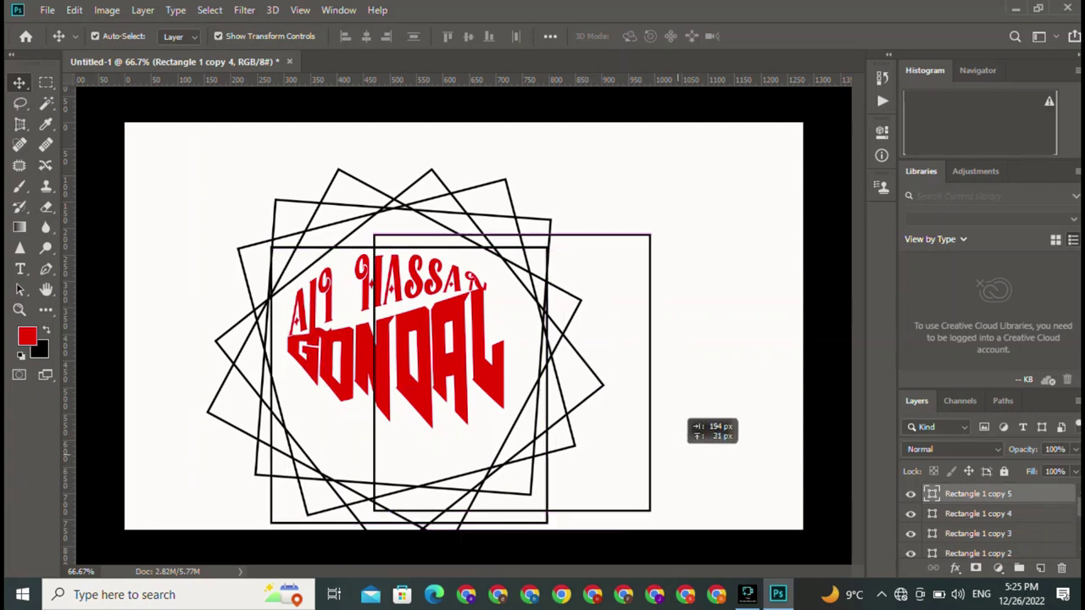
pyautogui.moveTo(676, 419); pyautogui.dragTo(768, 367)
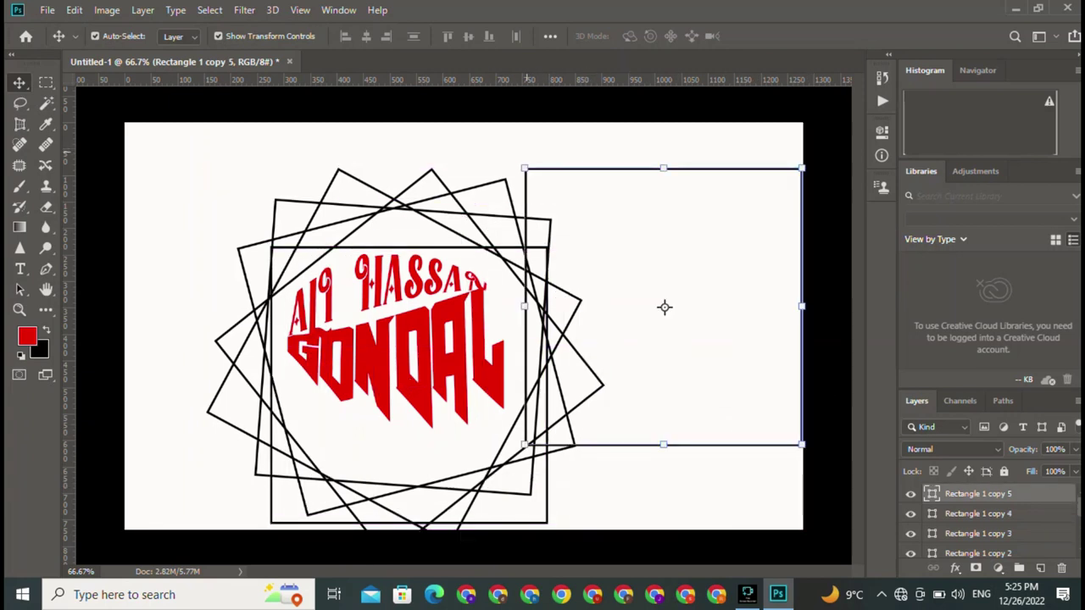
pyautogui.click(410, 386)
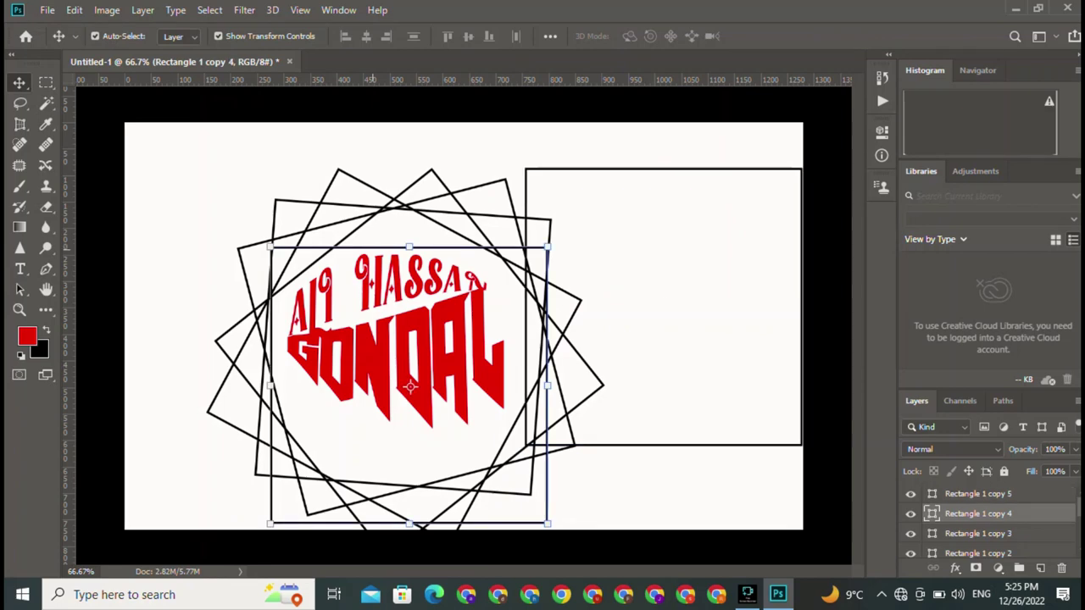
pyautogui.hotkey('ctrl', 't')
pyautogui.moveTo(410, 387)
pyautogui.mouseDown()
pyautogui.moveTo(200, 357)
pyautogui.moveTo(266, 328)
pyautogui.moveTo(368, 339)
pyautogui.moveTo(505, 326)
pyautogui.moveTo(305, 326)
pyautogui.mouseUp()
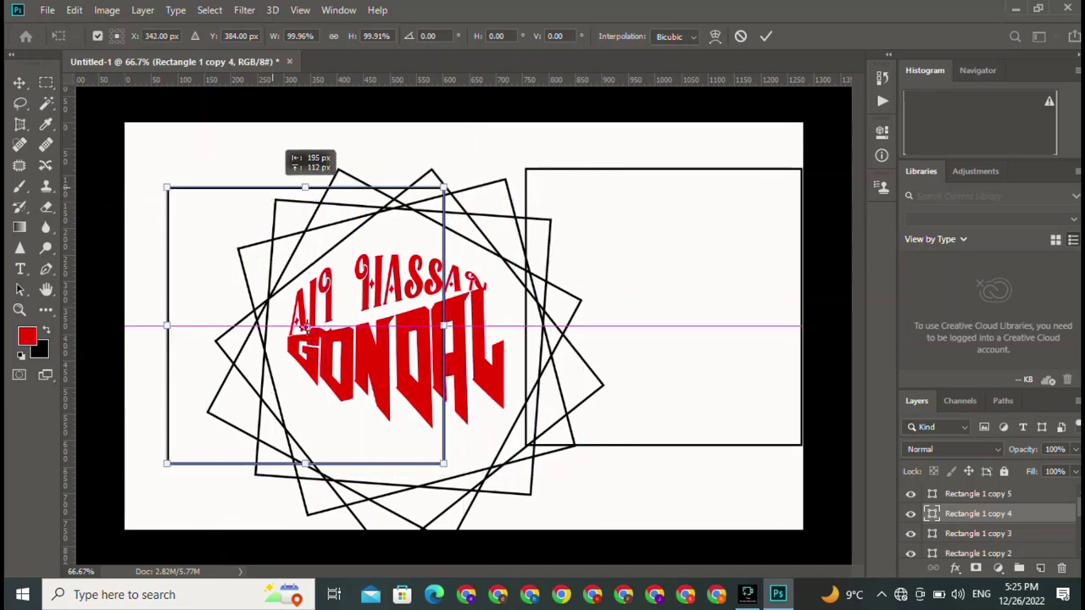
pyautogui.moveTo(457, 178); pyautogui.dragTo(313, 125)
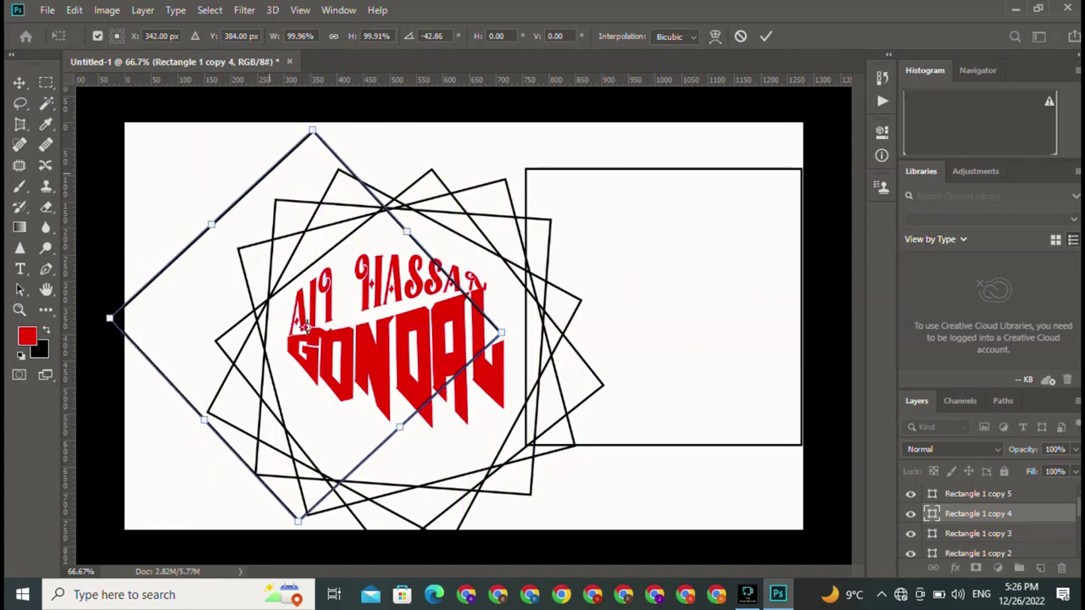
pyautogui.moveTo(306, 328); pyautogui.dragTo(390, 362)
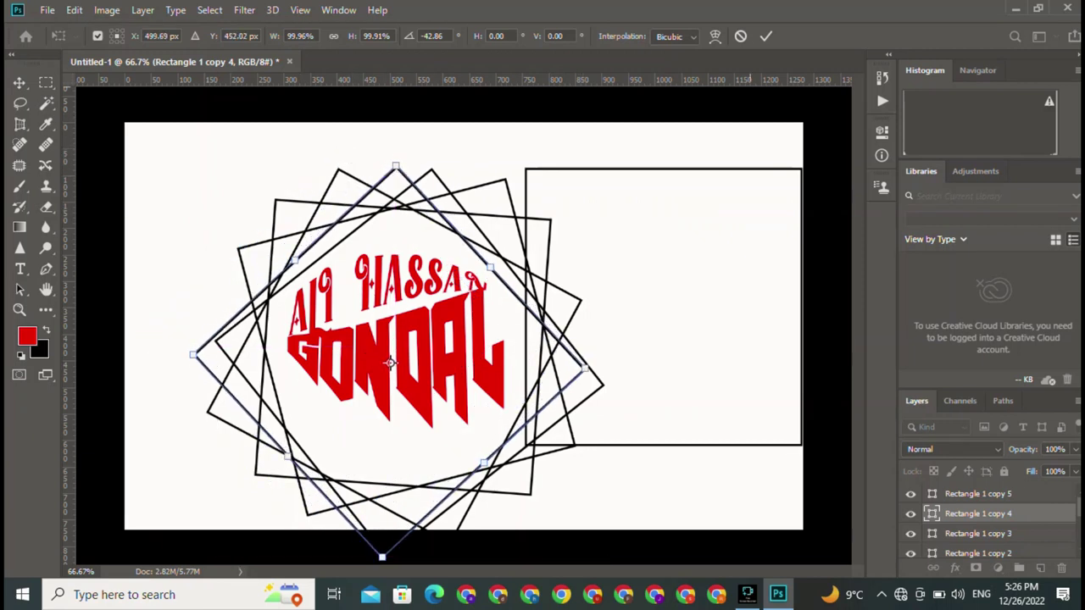
pyautogui.click(766, 36)
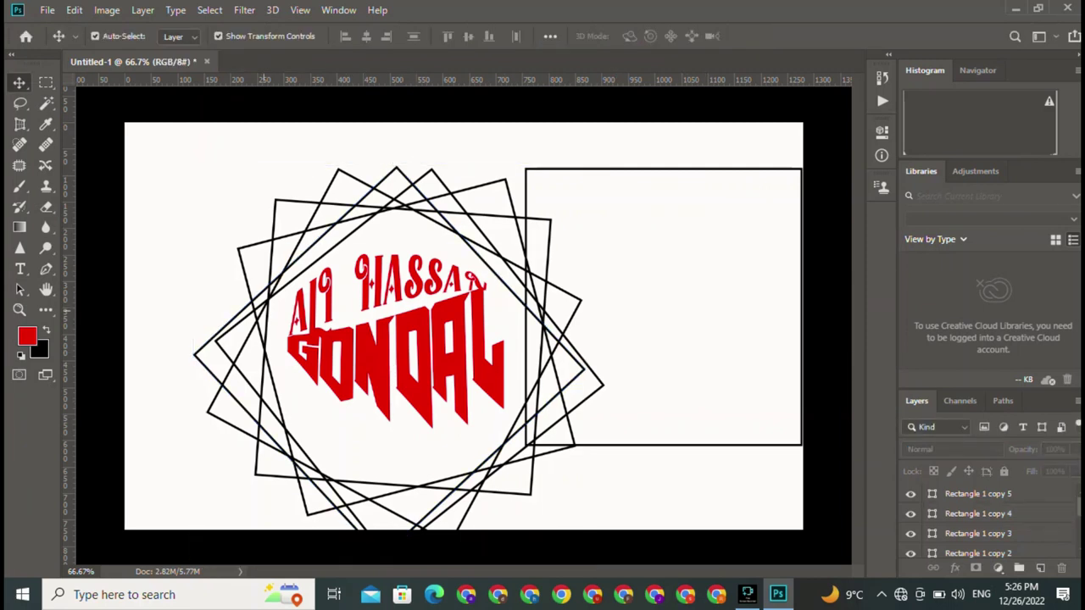
# Nudge Rectangle 1 copy 3 slightly down and rotate it 7.83° clockwise.
pyautogui.moveTo(252, 286); pyautogui.dragTo(252, 294)
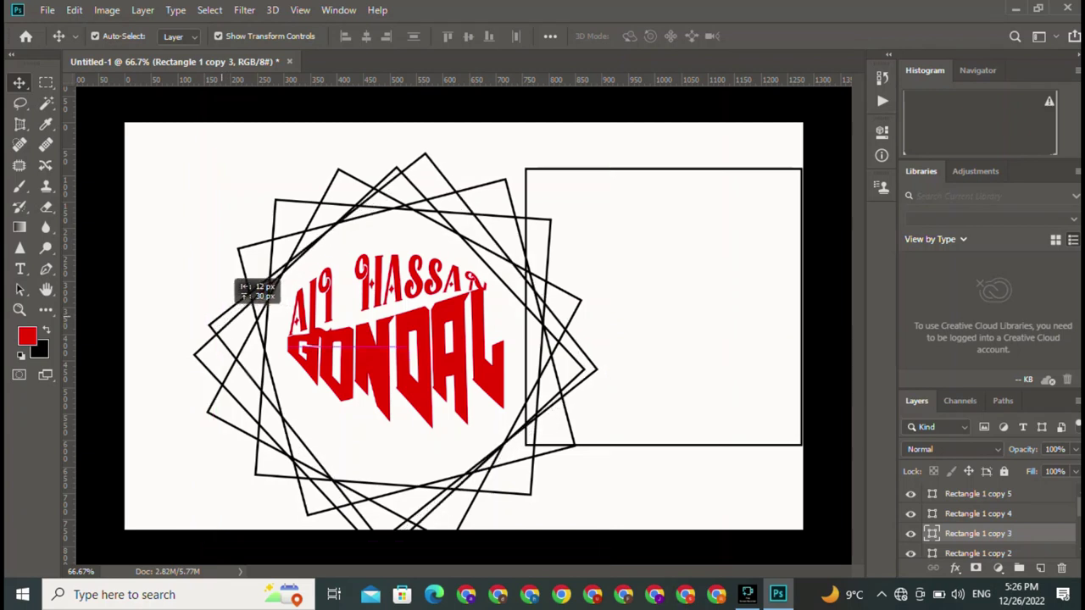
pyautogui.moveTo(252, 294); pyautogui.dragTo(252, 294)
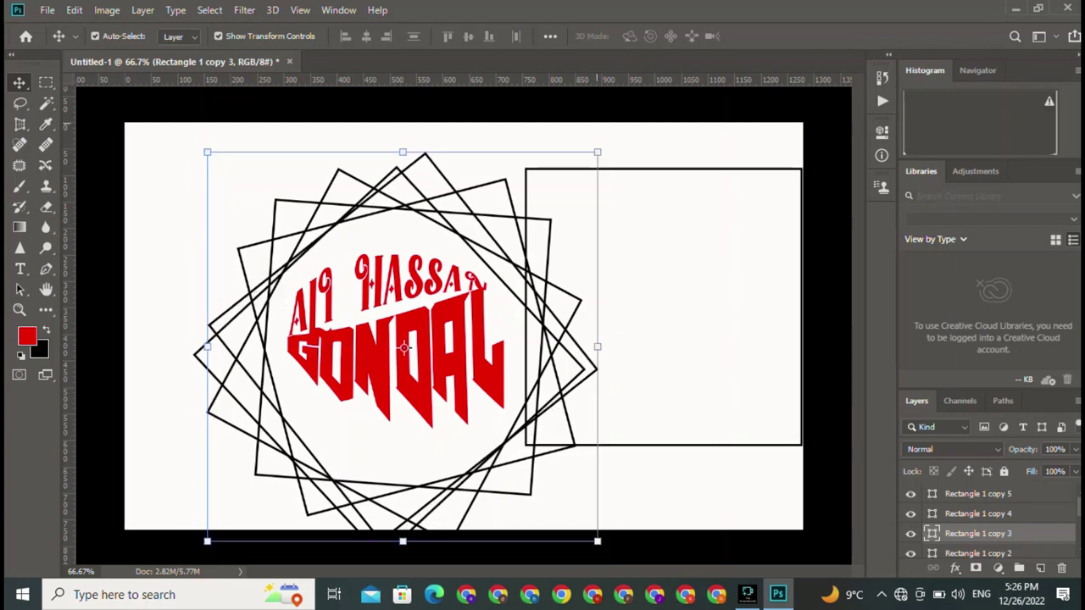
pyautogui.hotkey('ctrl', 't')
pyautogui.moveTo(607, 140); pyautogui.dragTo(631, 161)
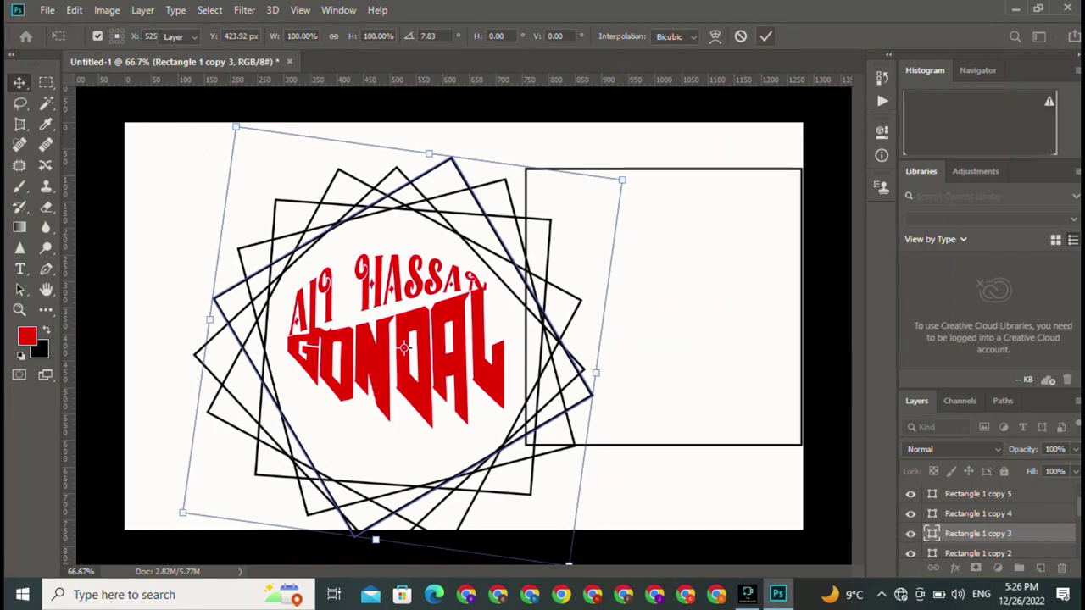
pyautogui.click(765, 36)
pyautogui.click(664, 305)
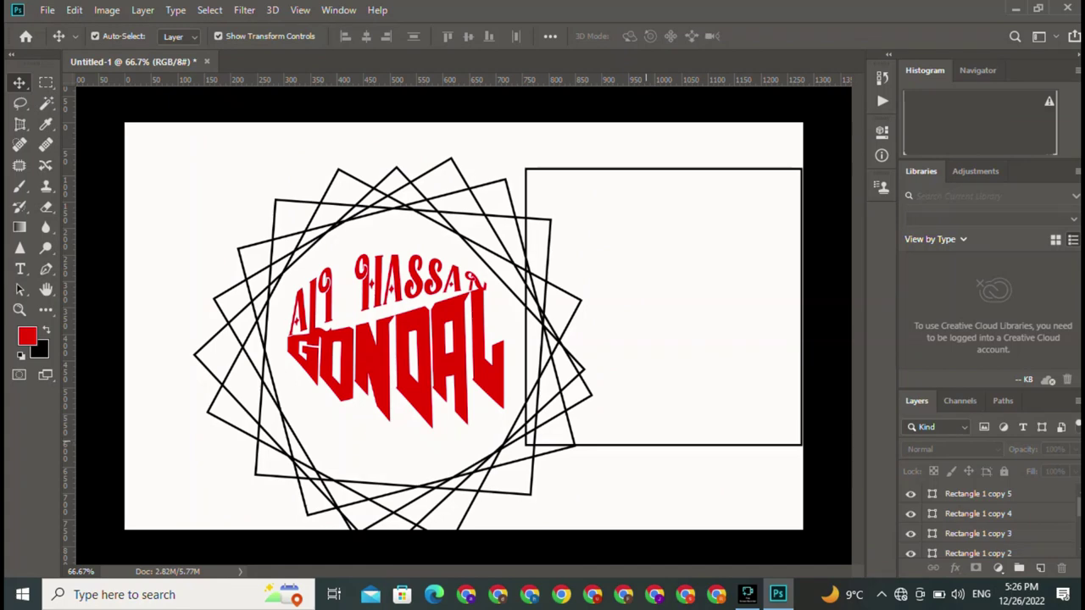
pyautogui.click(664, 306)
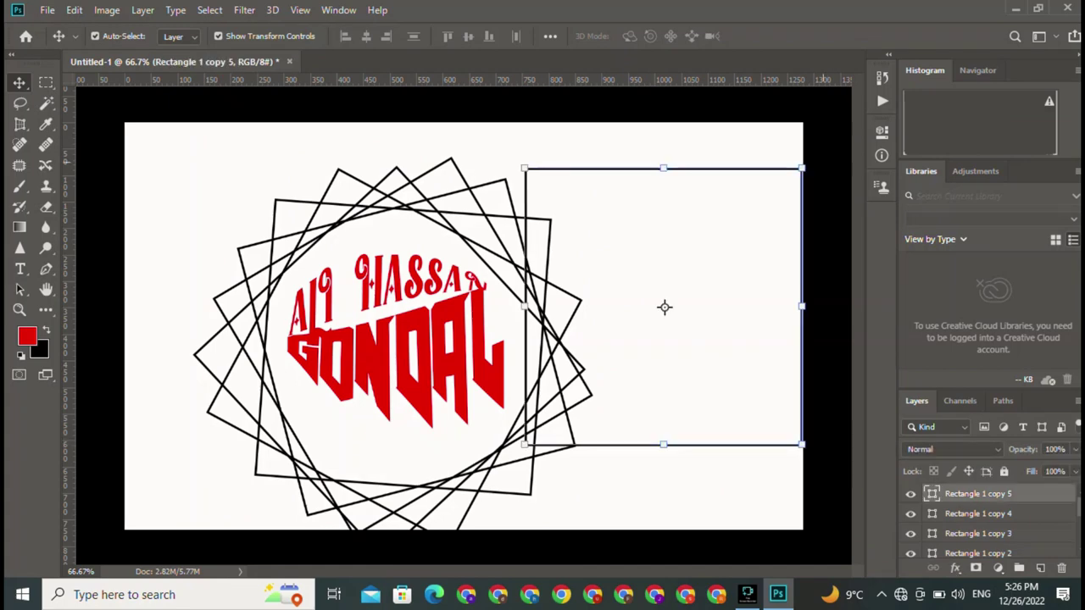
# Rotate Rectangle 1 copy 5 to -69.07° and move it onto the star frame's centre.
pyautogui.hotkey('ctrl', 't')
pyautogui.moveTo(812, 182)
pyautogui.mouseDown()
pyautogui.moveTo(634, 125)
pyautogui.moveTo(672, 120)
pyautogui.moveTo(612, 136)
pyautogui.mouseUp()
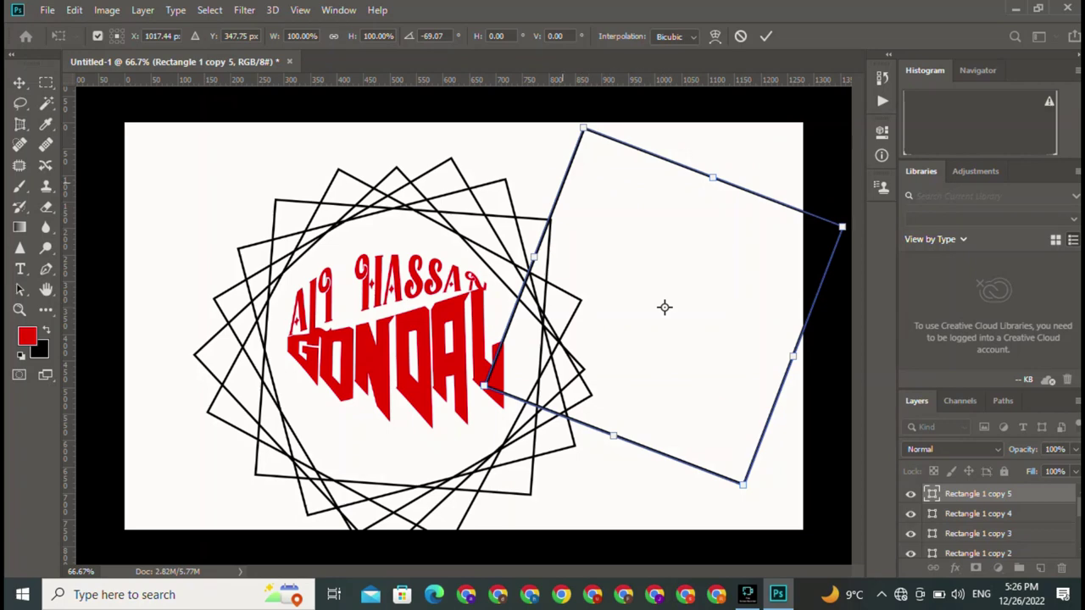
pyautogui.moveTo(664, 306); pyautogui.dragTo(392, 362)
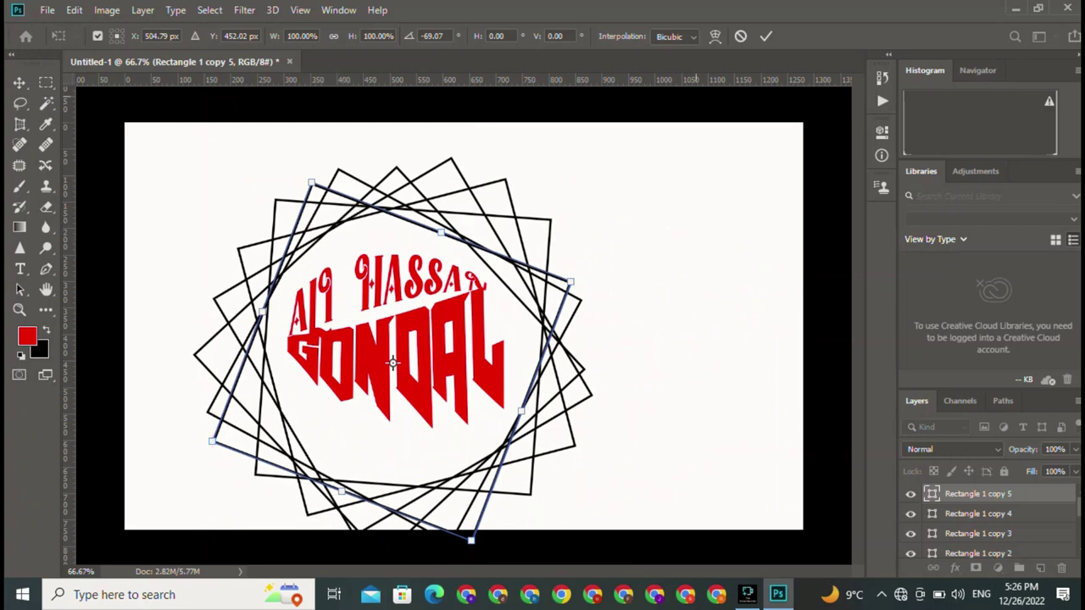
pyautogui.click(766, 35)
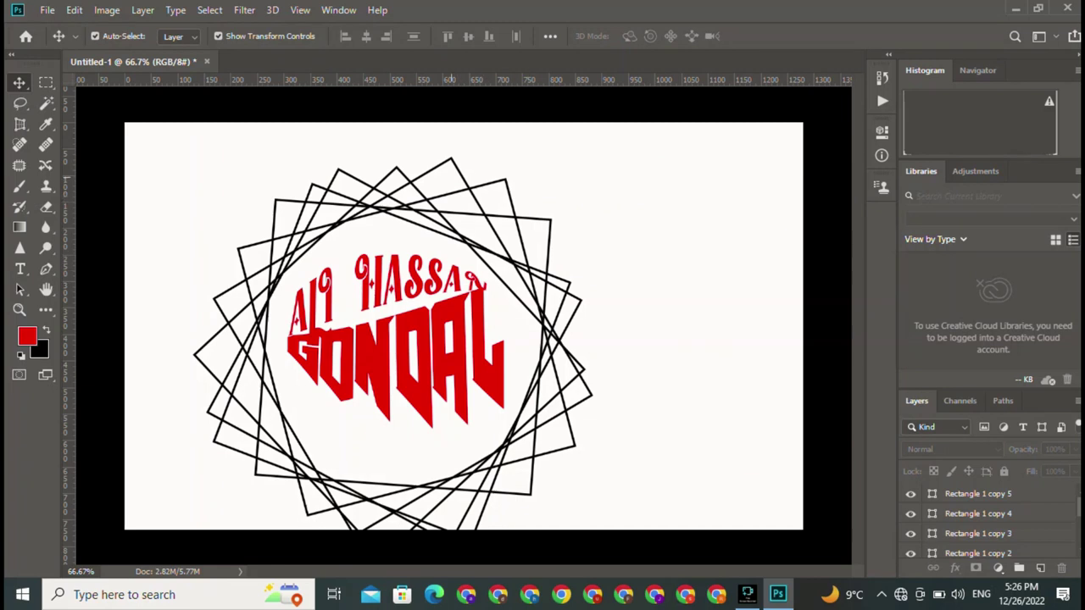
pyautogui.click(389, 363)
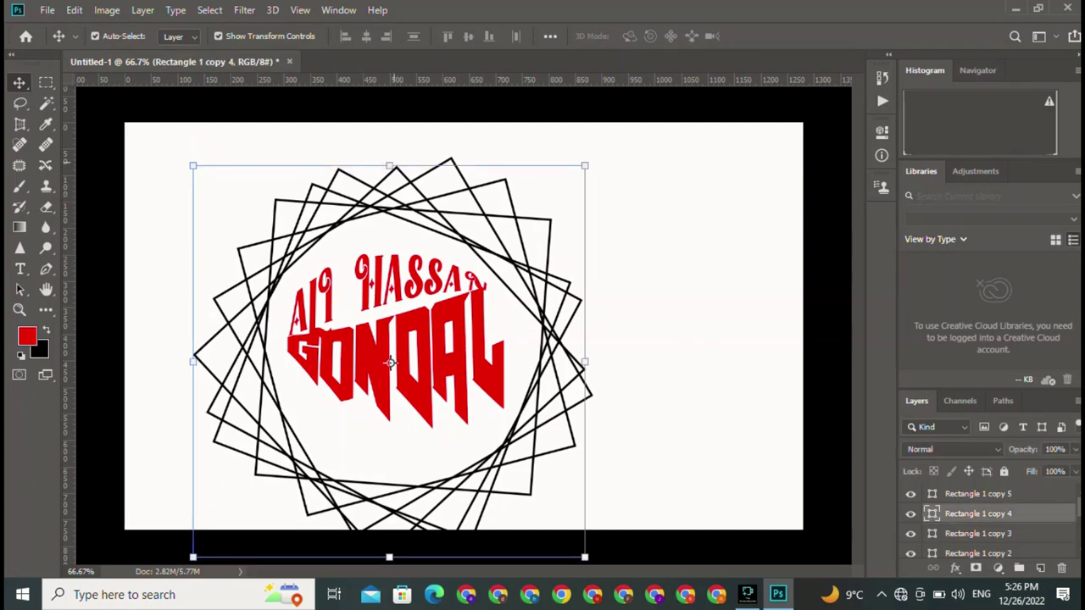
pyautogui.hotkey('ctrl', 't')
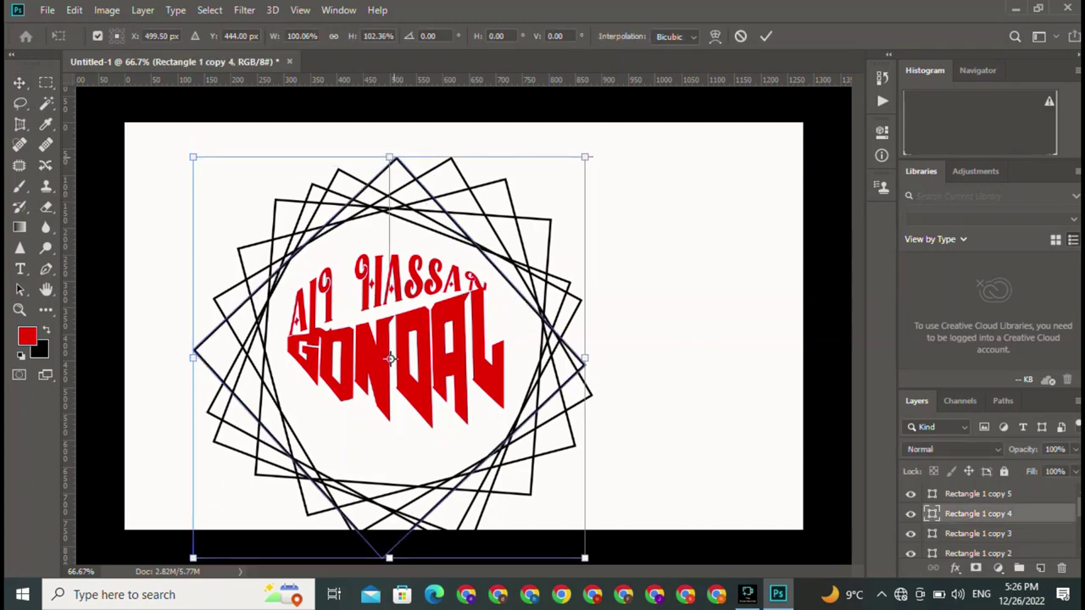